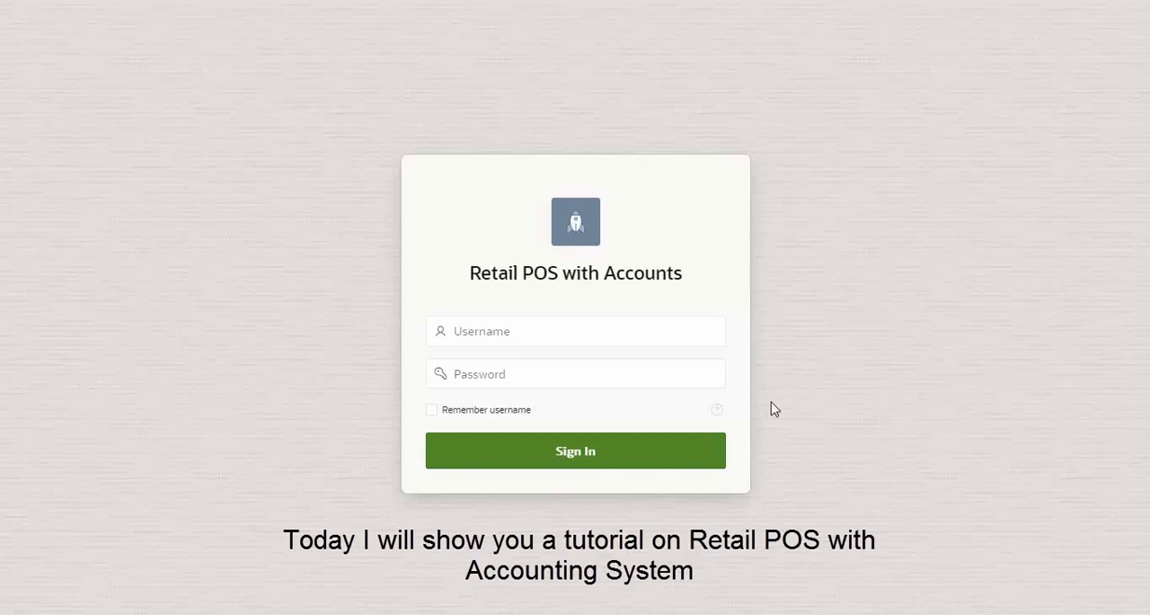
# Sign in with the username admin and the account password
pyautogui.click(619, 339)
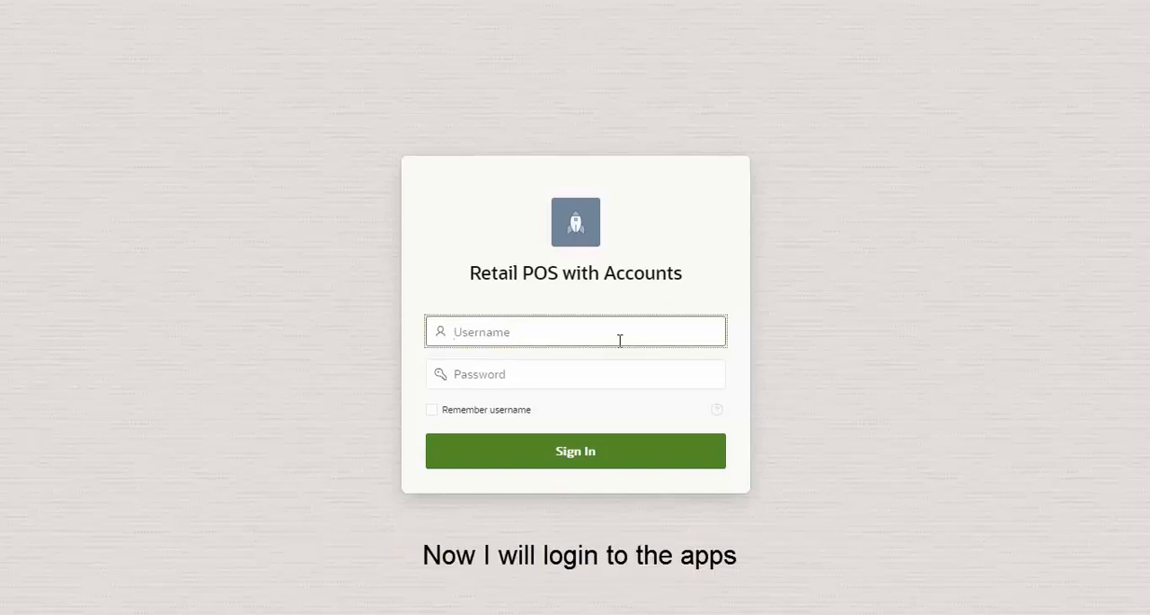
pyautogui.write('admin')
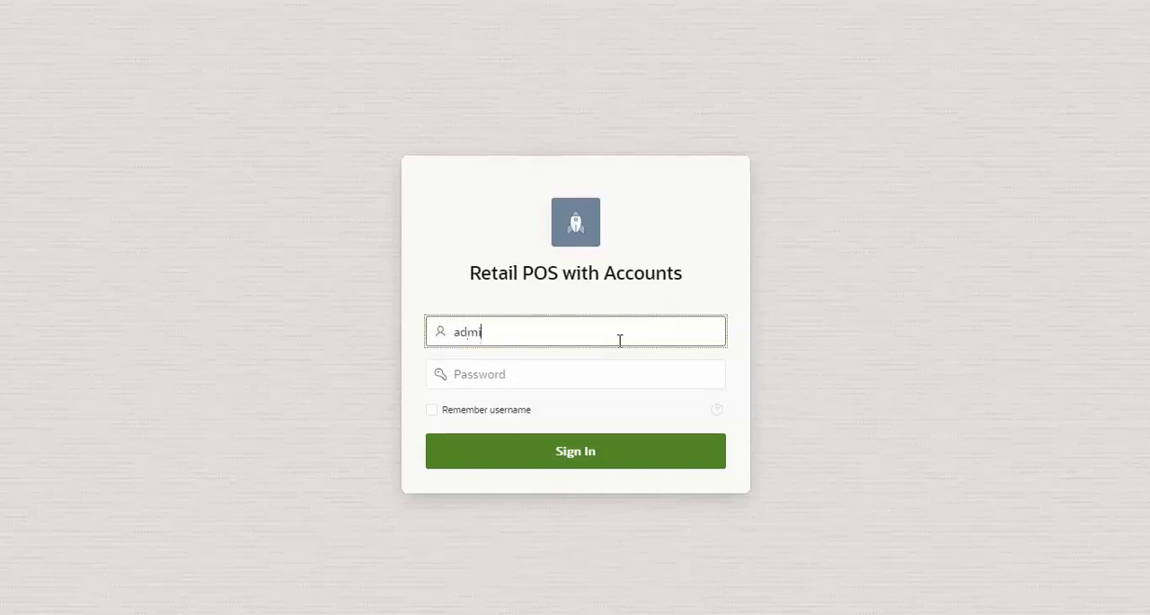
pyautogui.press('Tab')
pyautogui.write('•')
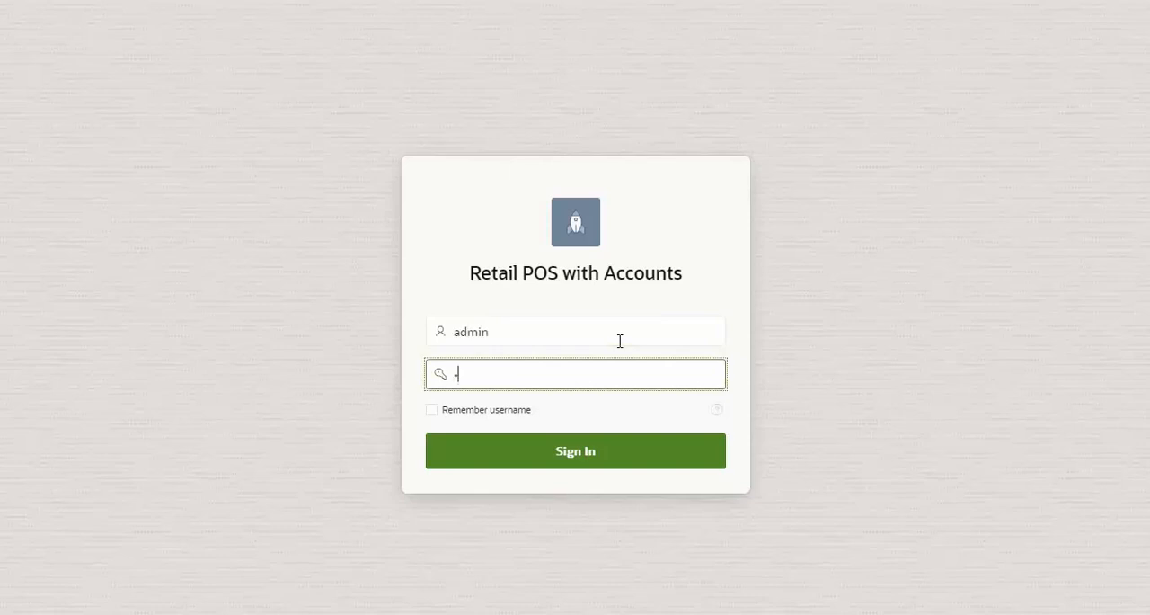
pyautogui.write('•••')
pyautogui.press('Return')
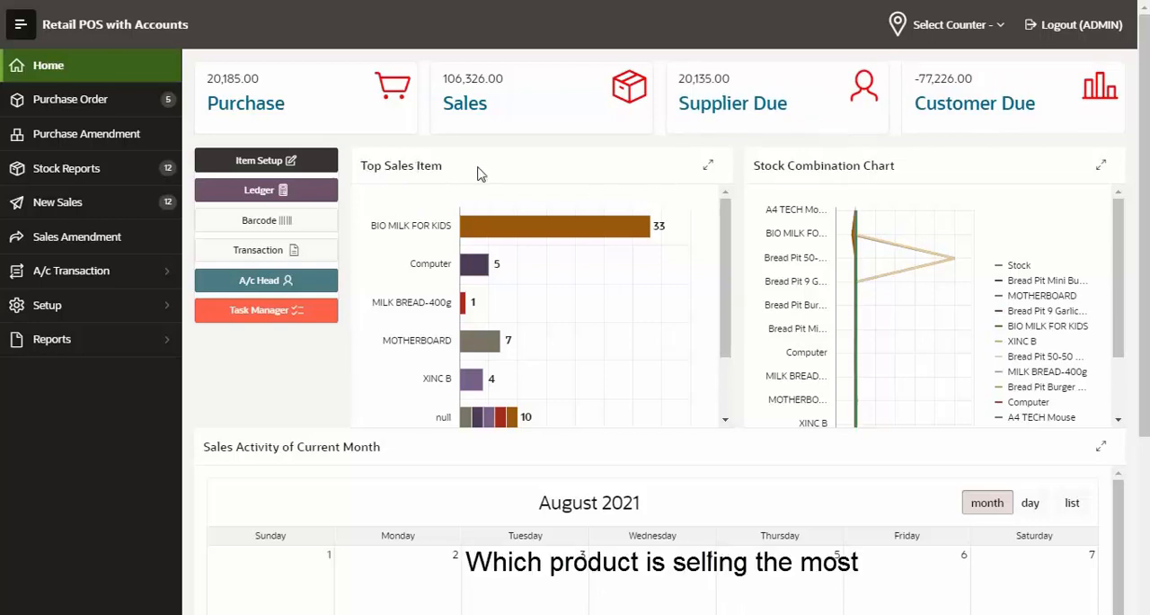
# Examine the Top Sales Item chart, the enlarged Stock Combination Chart and the current month's sales activity calendar on the dashboard
pyautogui.scroll(-2, 725, 251)
pyautogui.scroll(1, 721, 259)
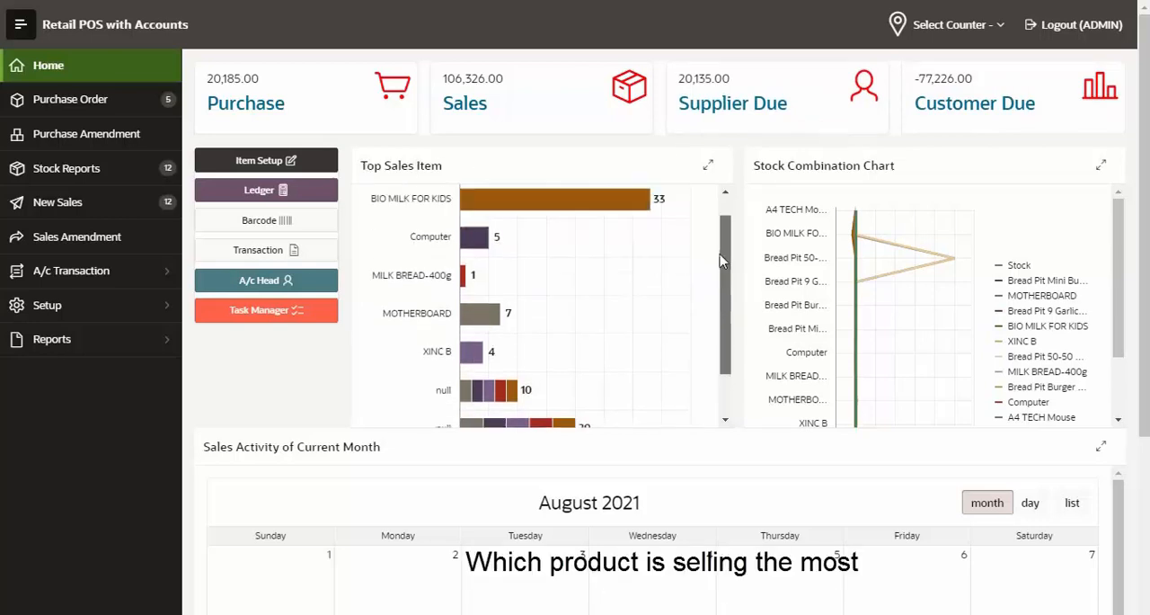
pyautogui.scroll(1, 720, 260)
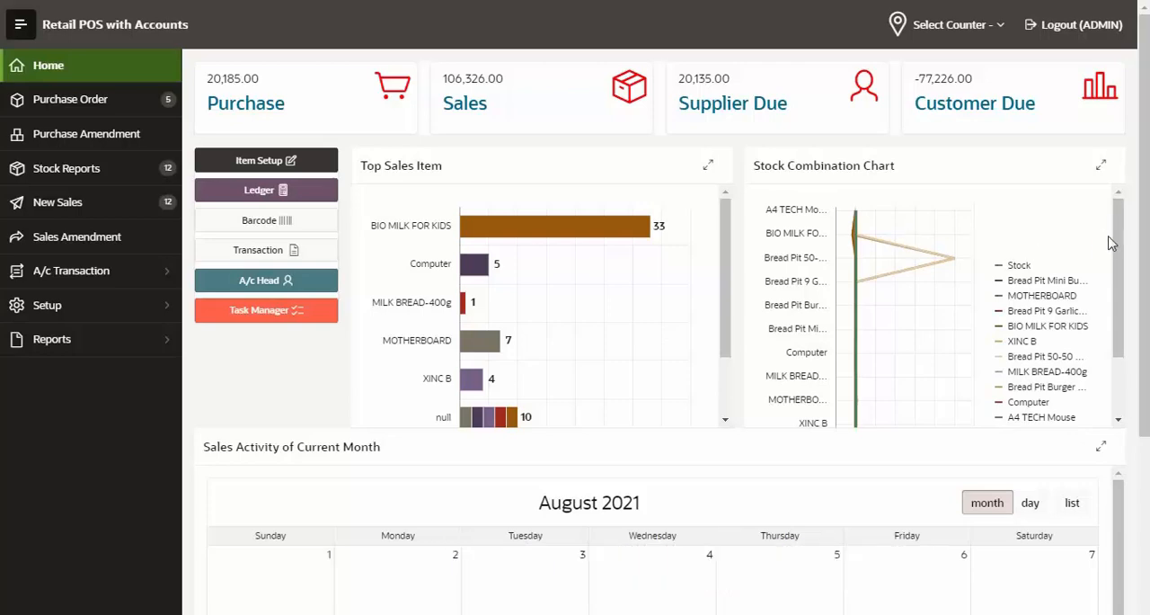
pyautogui.moveTo(1115, 244); pyautogui.dragTo(1110, 193)
pyautogui.click(1102, 166)
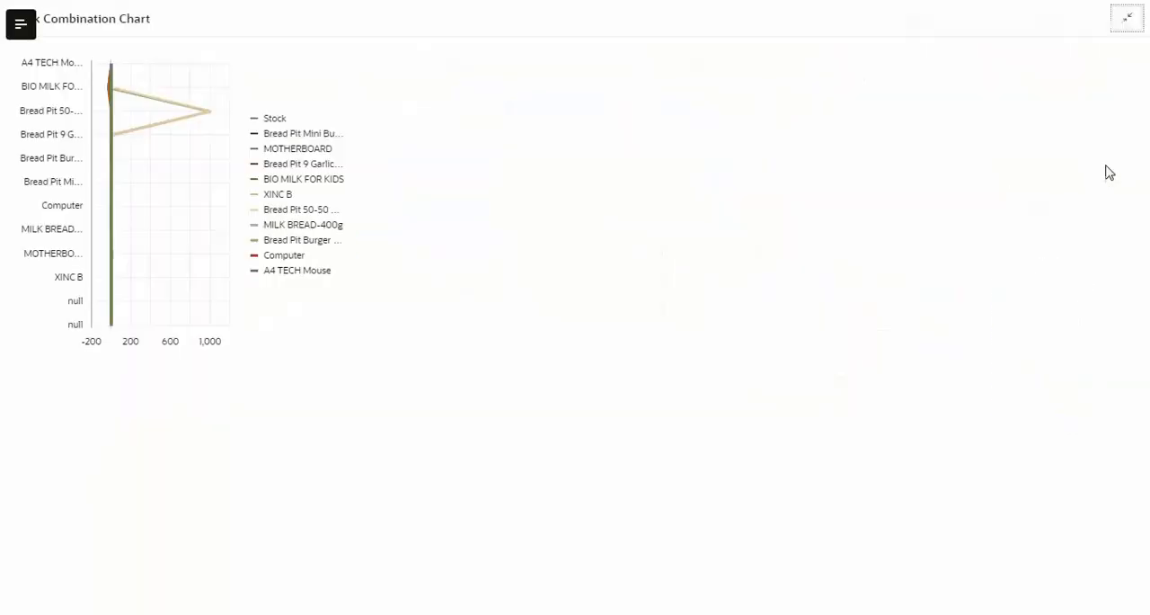
pyautogui.click(1123, 22)
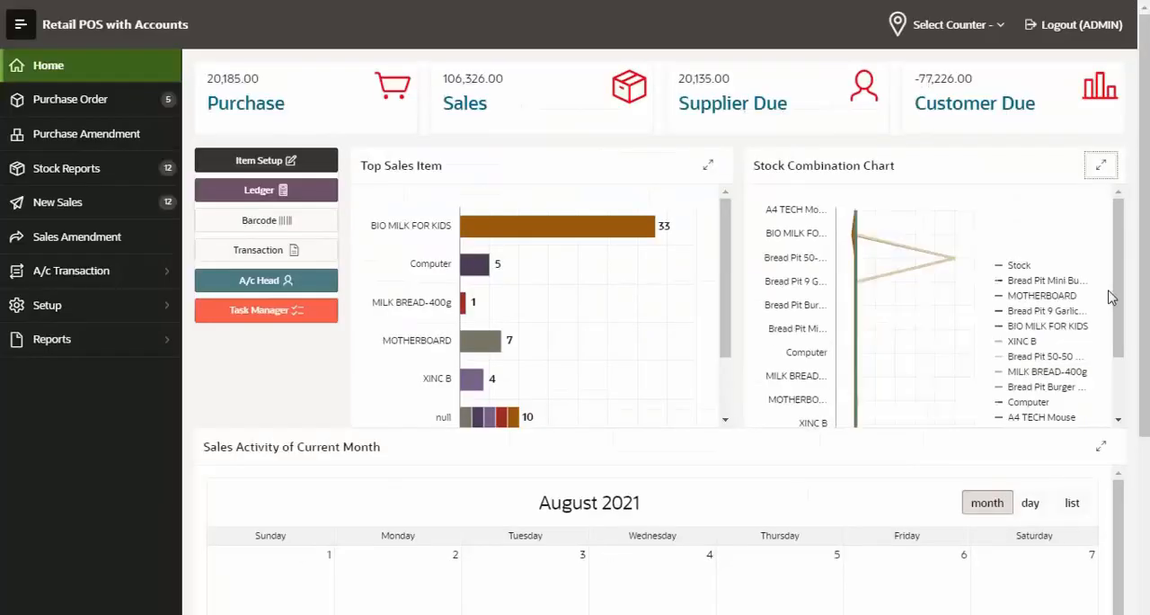
pyautogui.scroll(-3, 346, 263)
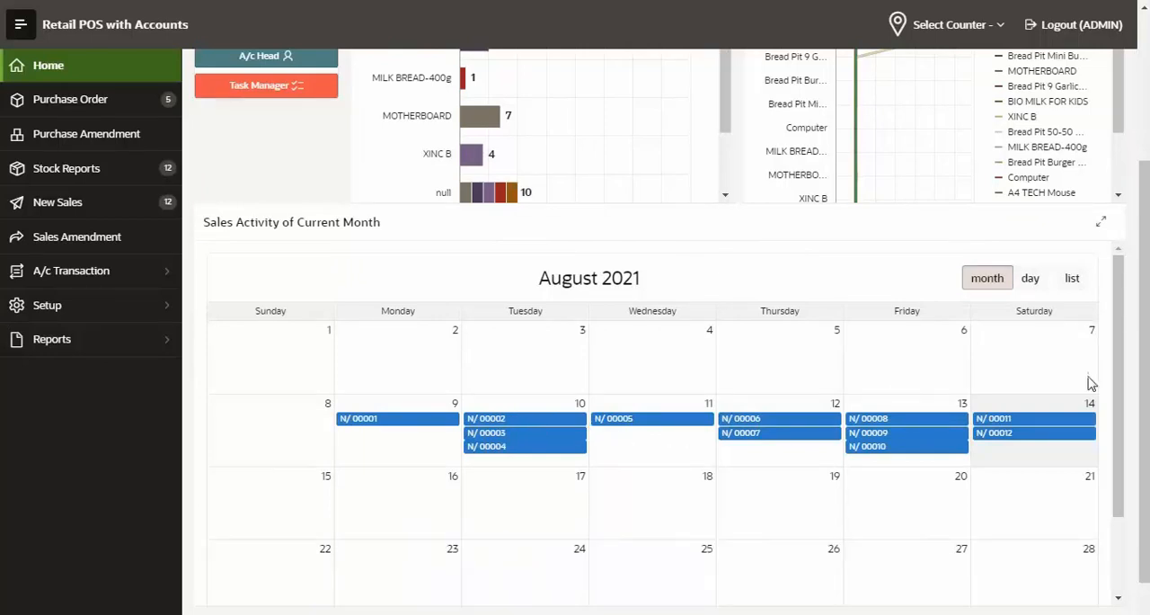
pyautogui.moveTo(1138, 342); pyautogui.dragTo(1138, 186)
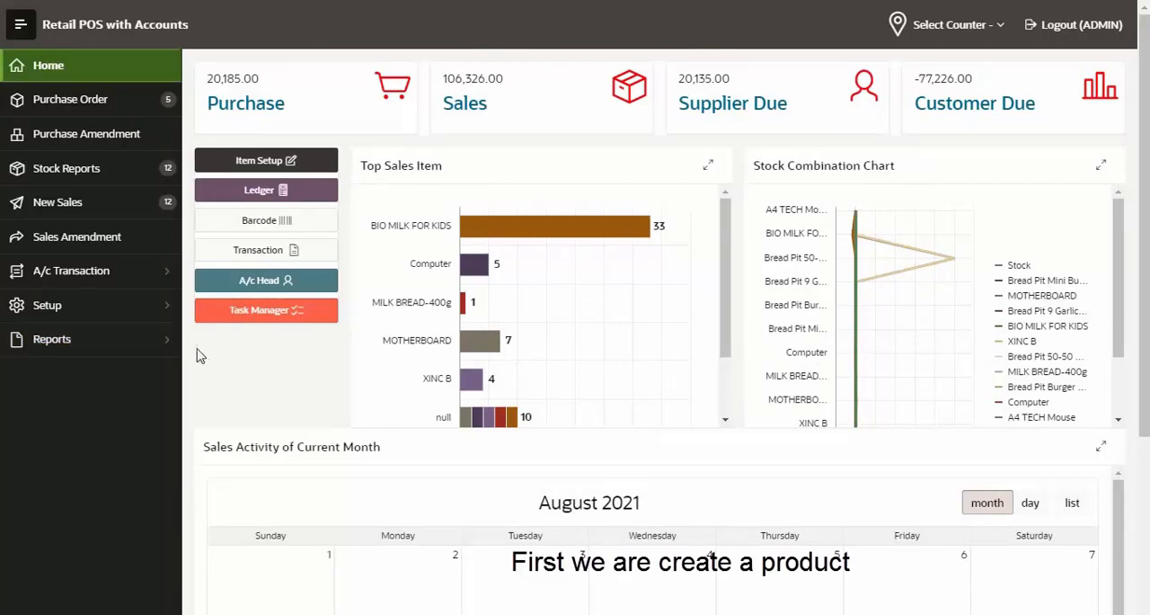
# Open the Product Information setup and enter KEYBOARD as the new product's description
pyautogui.click(170, 311)
pyautogui.scroll(-1, 135, 360)
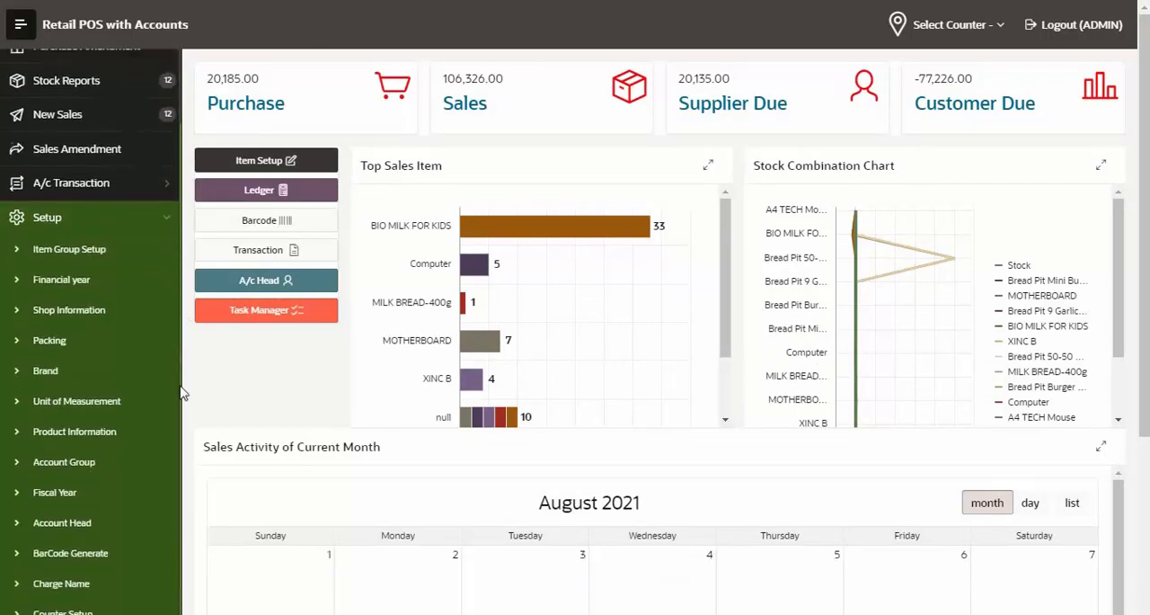
pyautogui.click(121, 419)
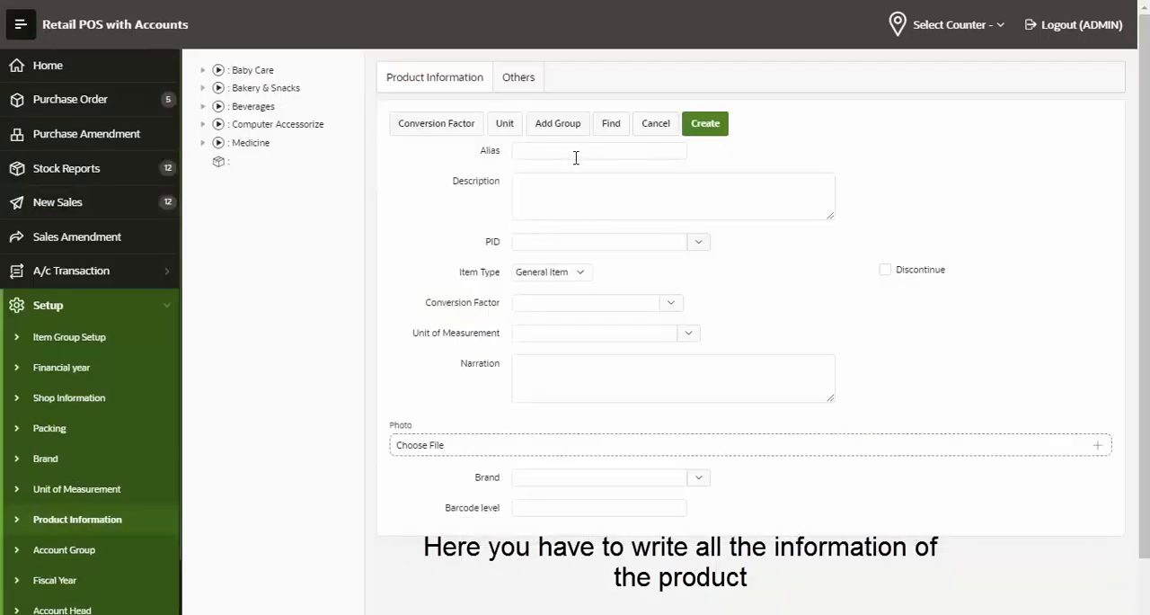
pyautogui.click(604, 195)
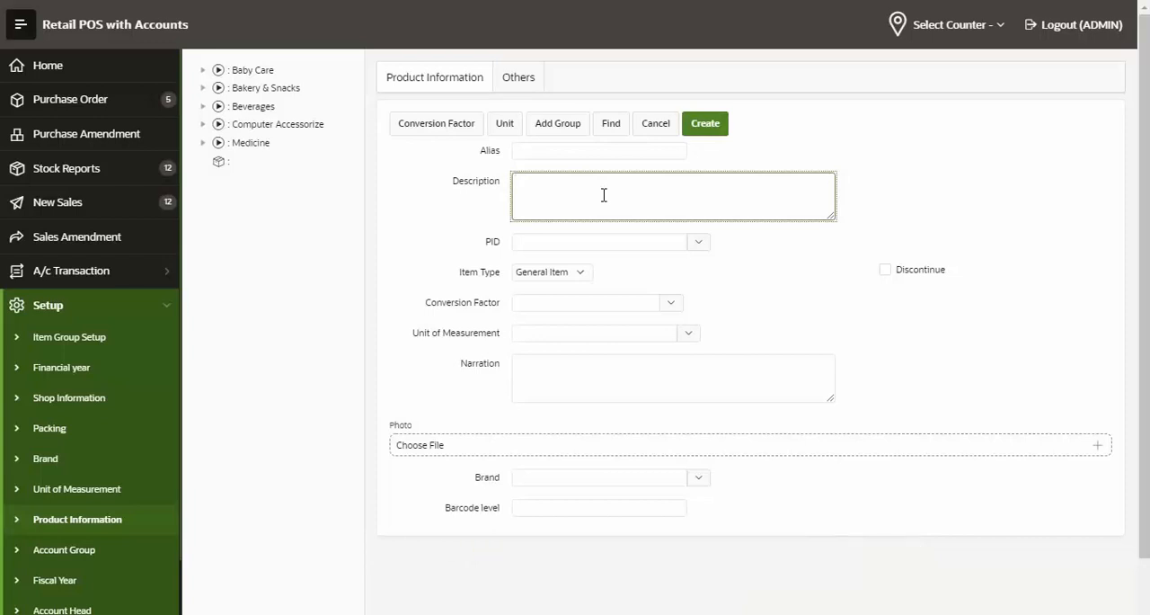
pyautogui.press('capslock')
pyautogui.write('KEYBOARD')
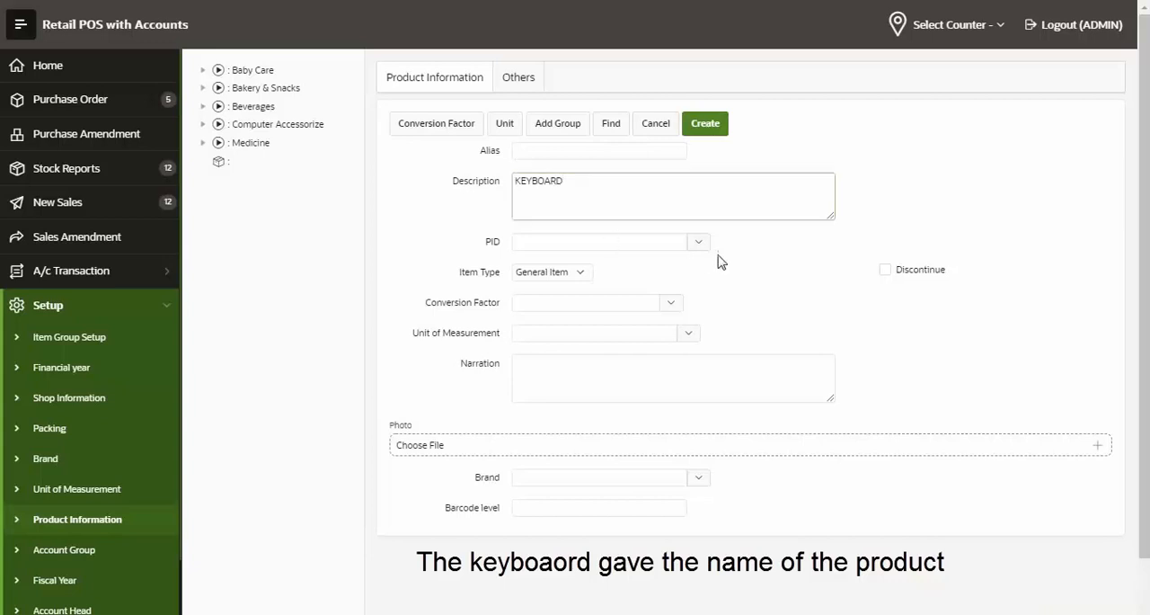
# Assign the product to the Computer Accessorize PID group and set its unit of measurement to PCS
pyautogui.click(653, 245)
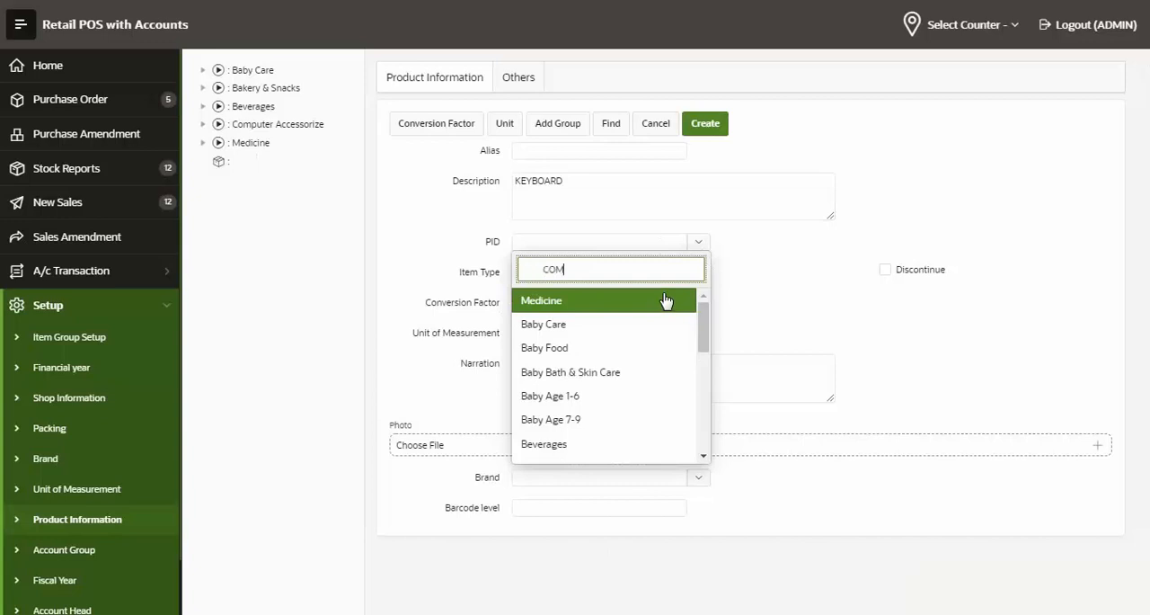
pyautogui.write('COMPUTER')
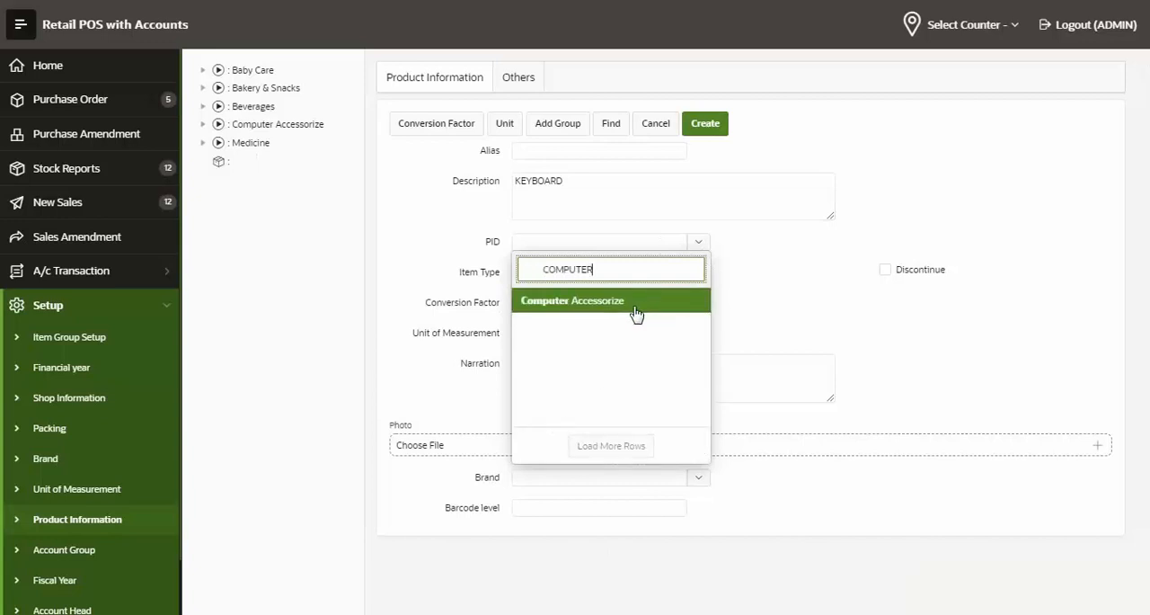
pyautogui.click(634, 301)
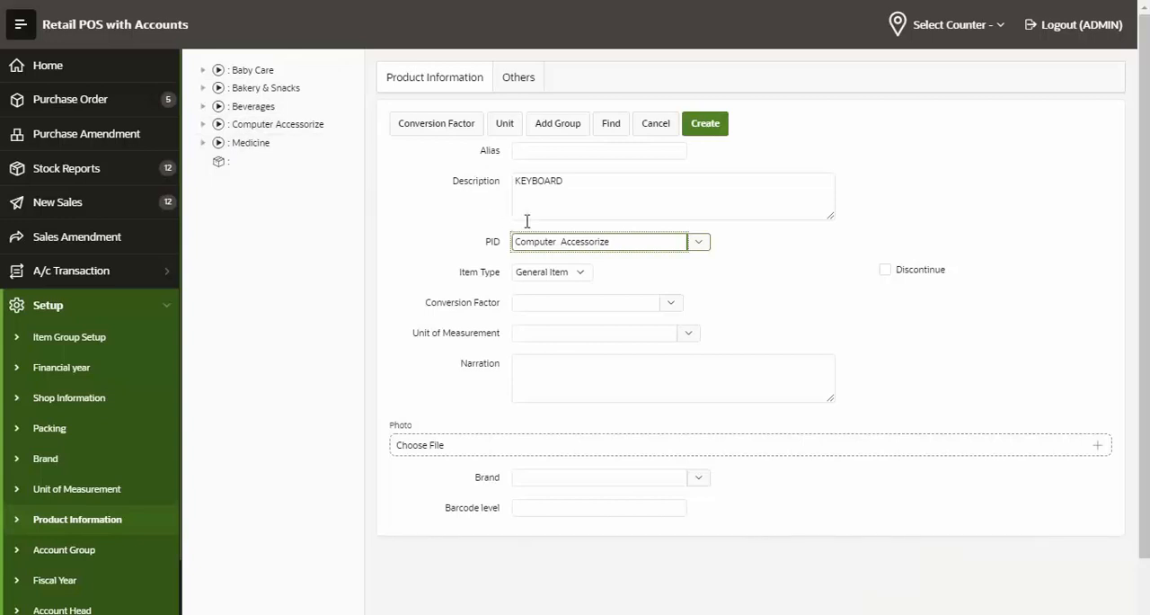
pyautogui.click(506, 339)
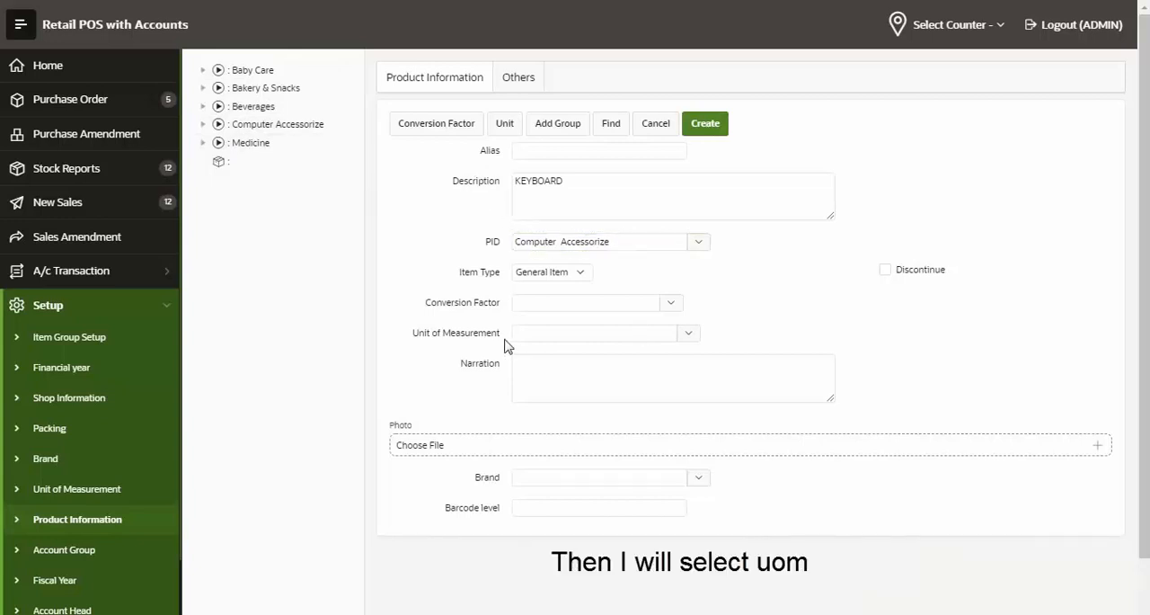
pyautogui.click(563, 336)
pyautogui.click(683, 460)
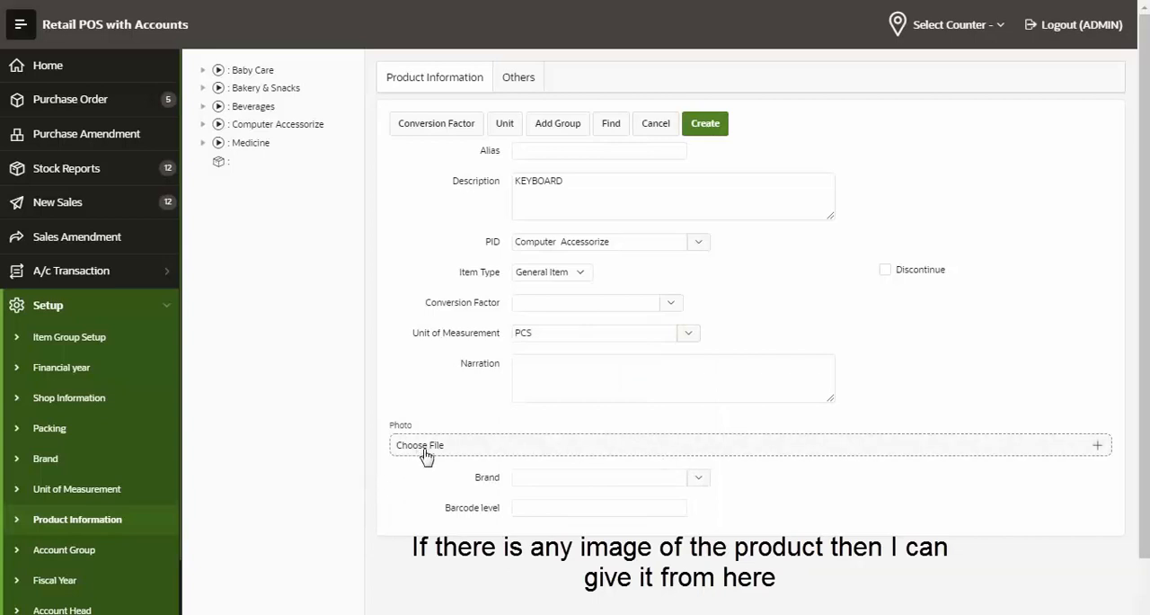
pyautogui.click(588, 480)
pyautogui.click(814, 495)
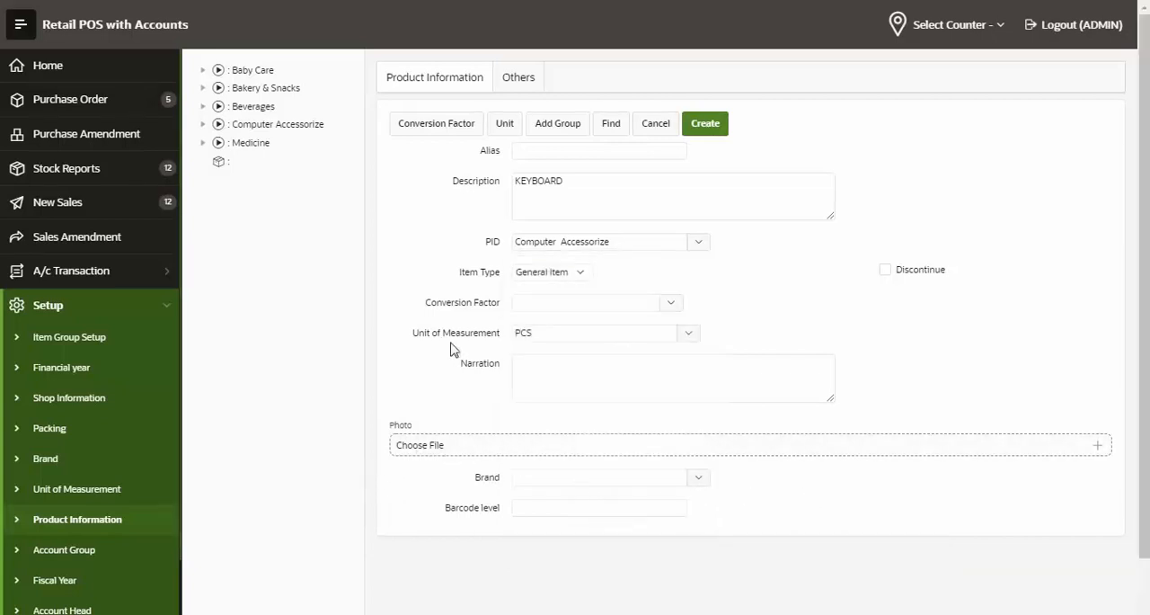
pyautogui.click(569, 510)
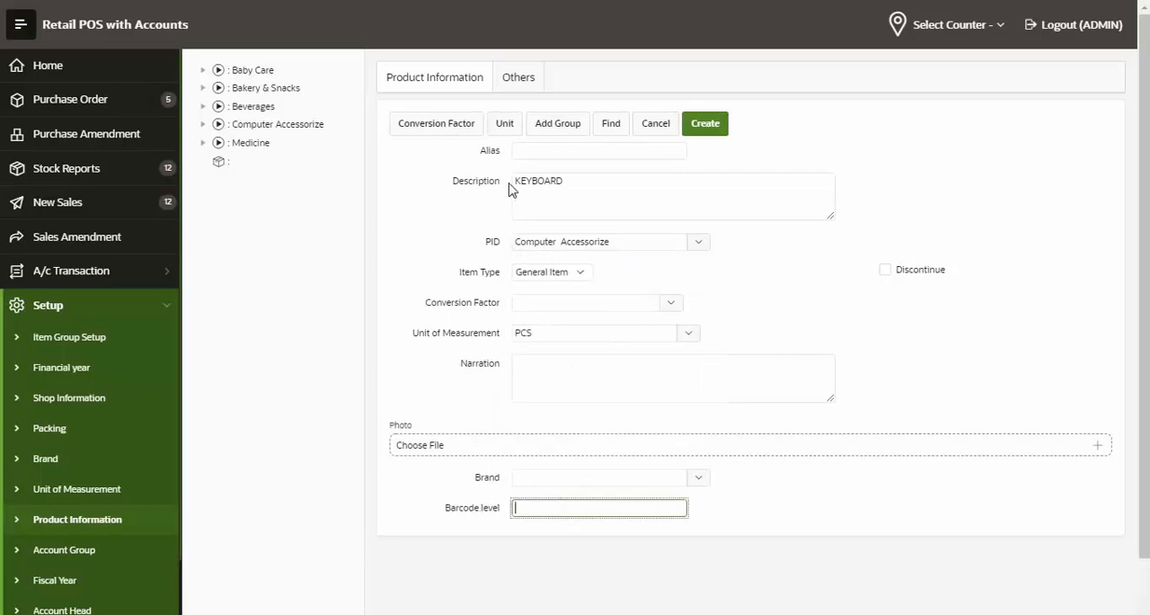
# Set the product's MPR and Purchase Rate to 550 and its Sale Rate to 700, and create the product
pyautogui.click(506, 87)
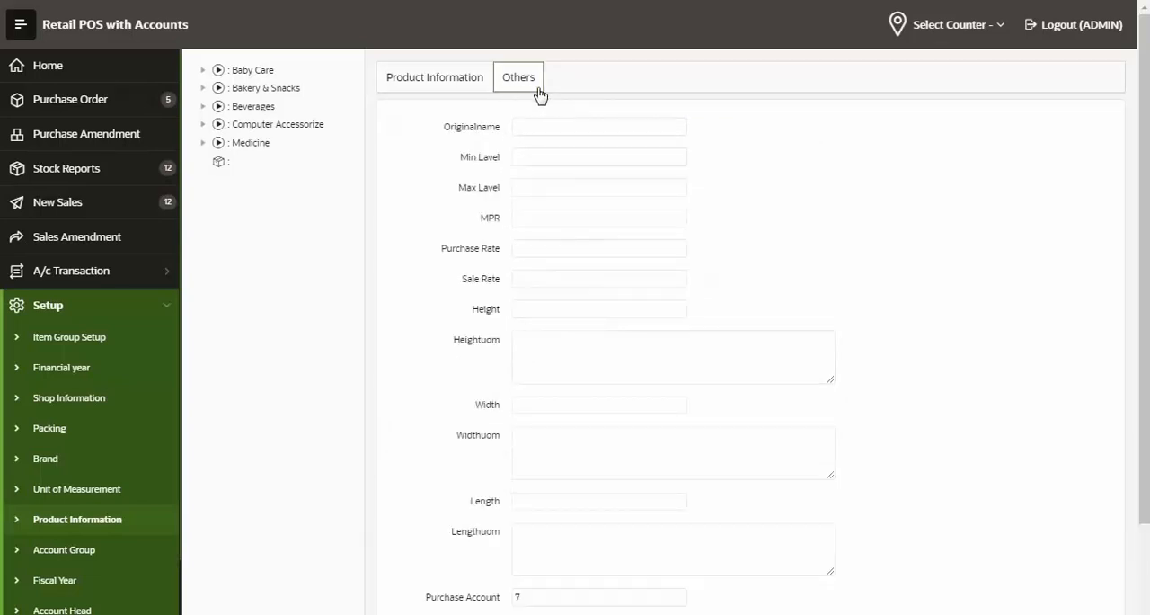
pyautogui.click(526, 135)
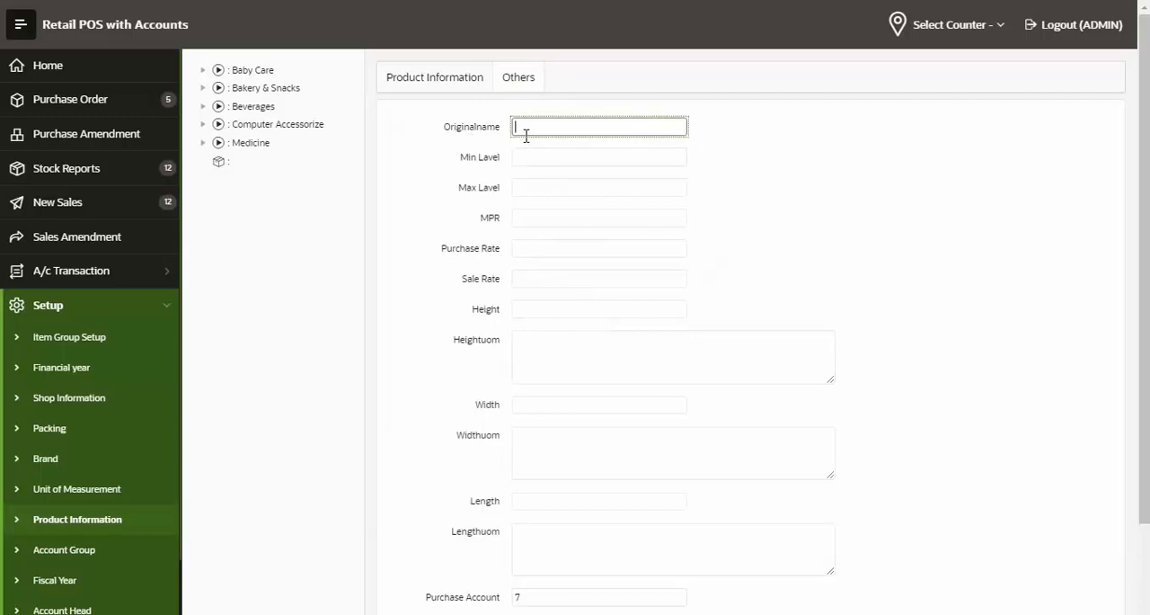
pyautogui.click(585, 156)
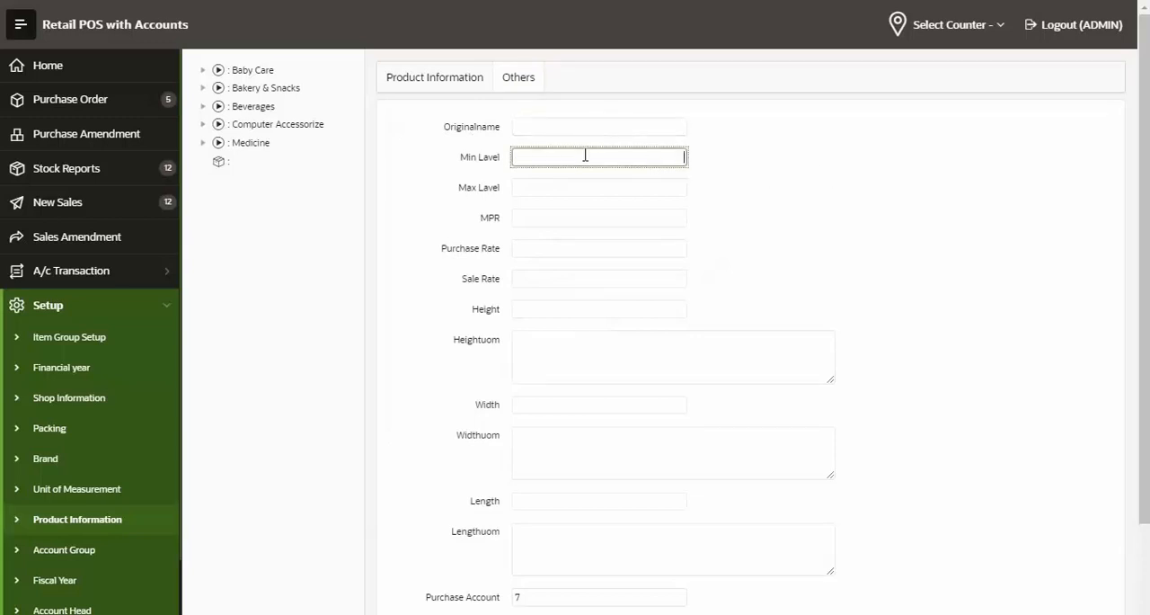
pyautogui.click(579, 185)
pyautogui.click(569, 216)
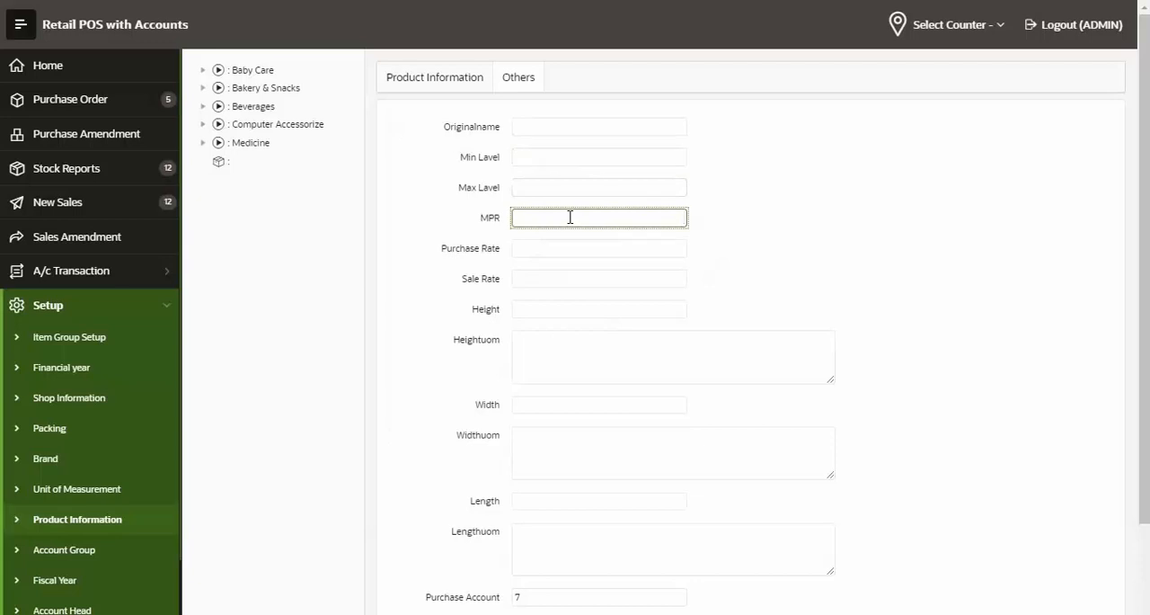
pyautogui.write('550')
pyautogui.press('Tab')
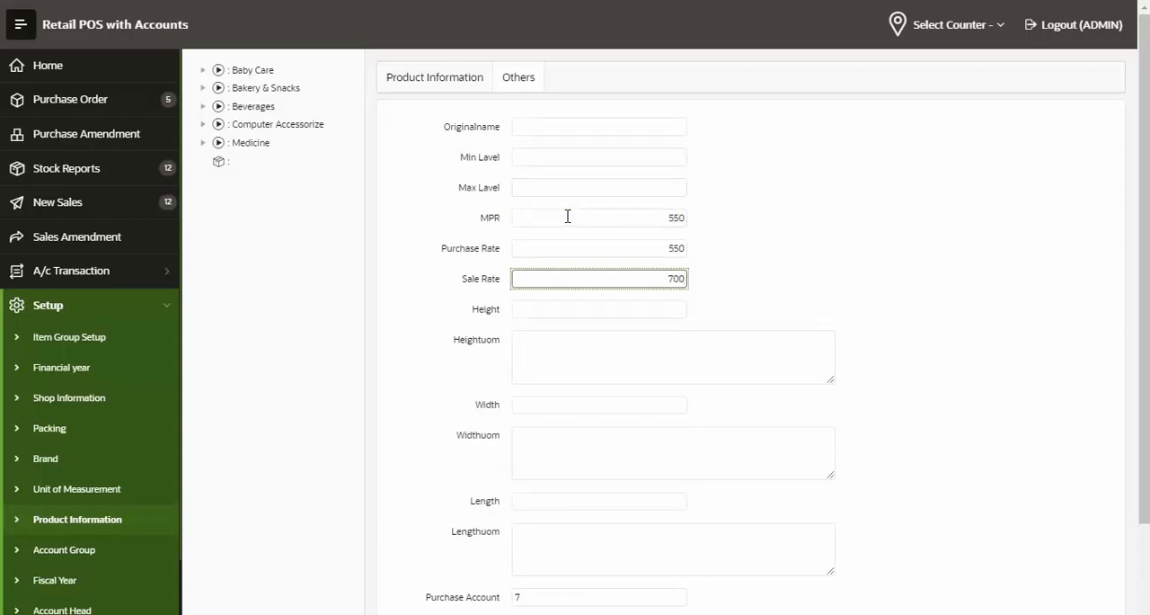
pyautogui.click(418, 83)
pyautogui.click(727, 131)
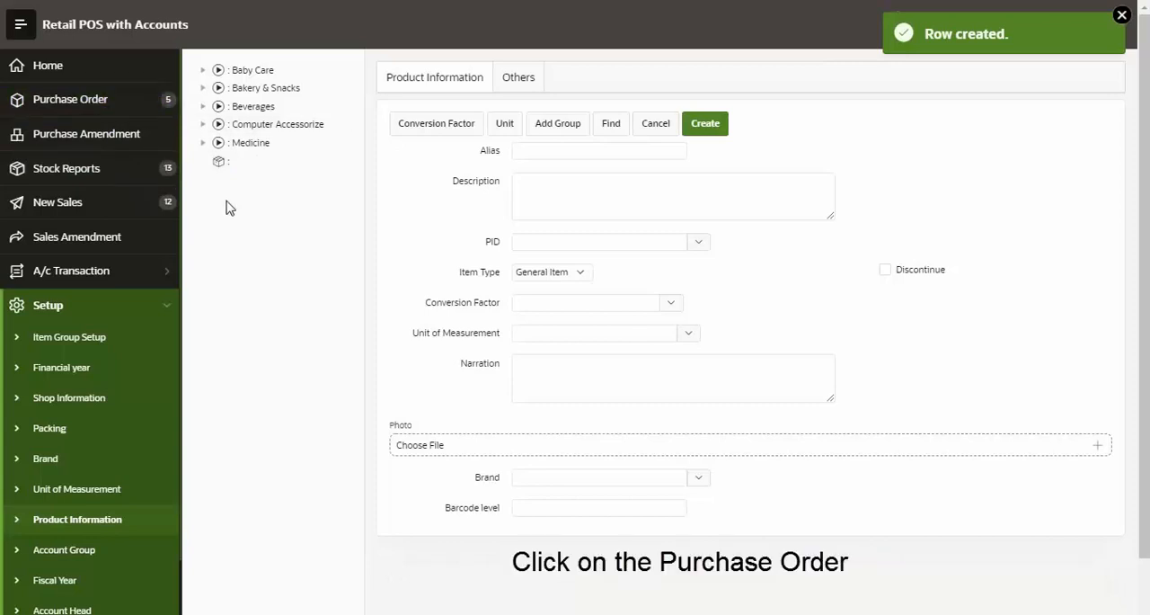
# Open the Purchase Order form and bring up its ledger form for adding a vendor
pyautogui.click(72, 100)
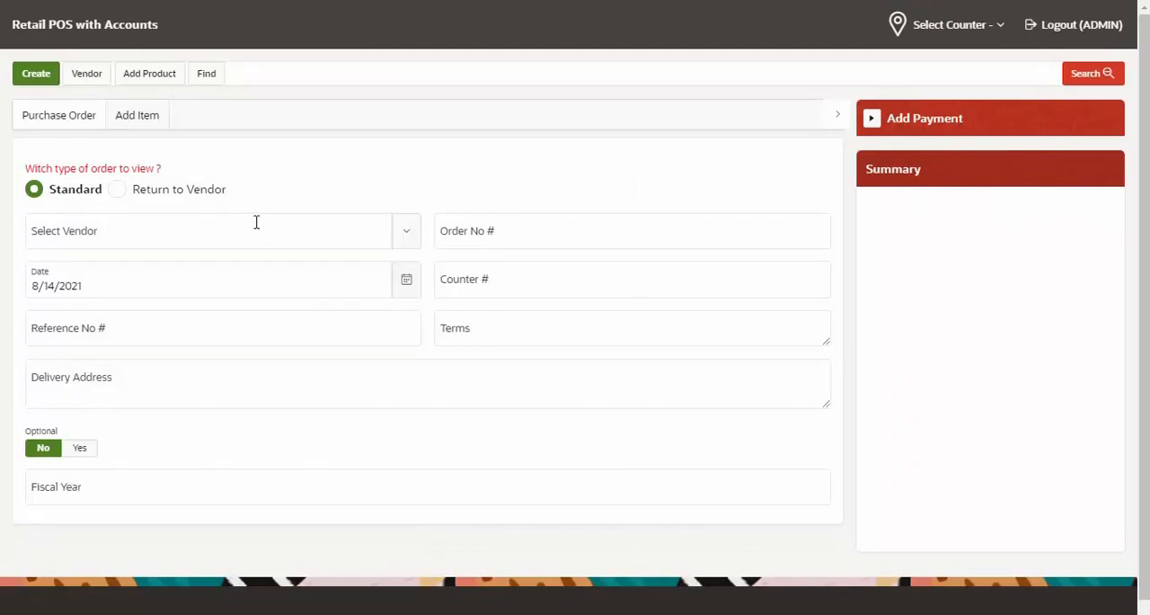
pyautogui.click(256, 222)
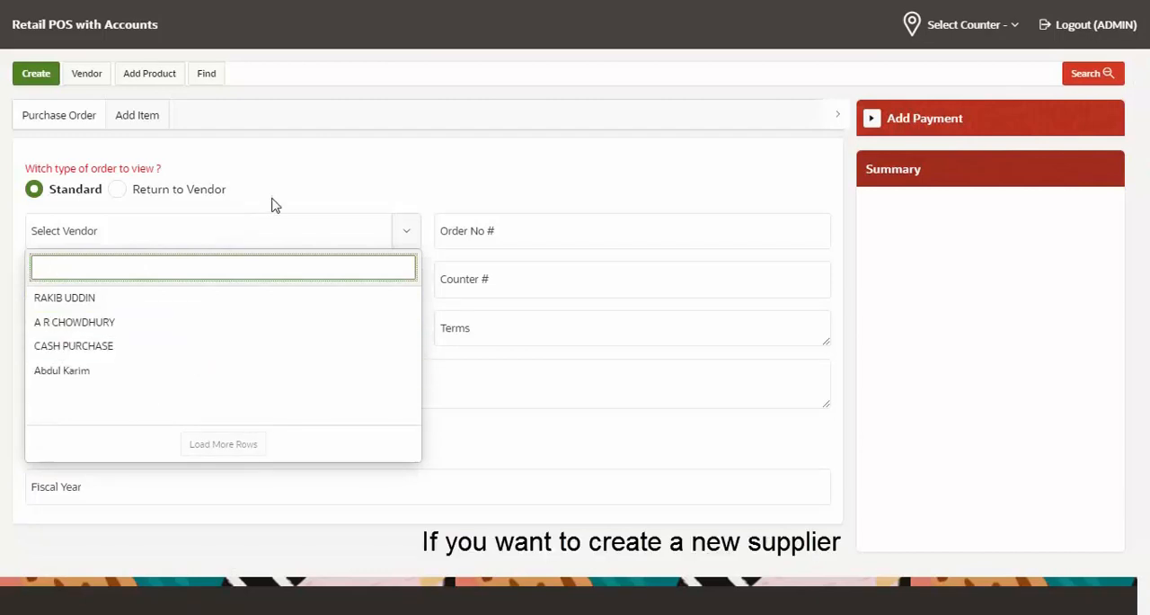
pyautogui.click(87, 75)
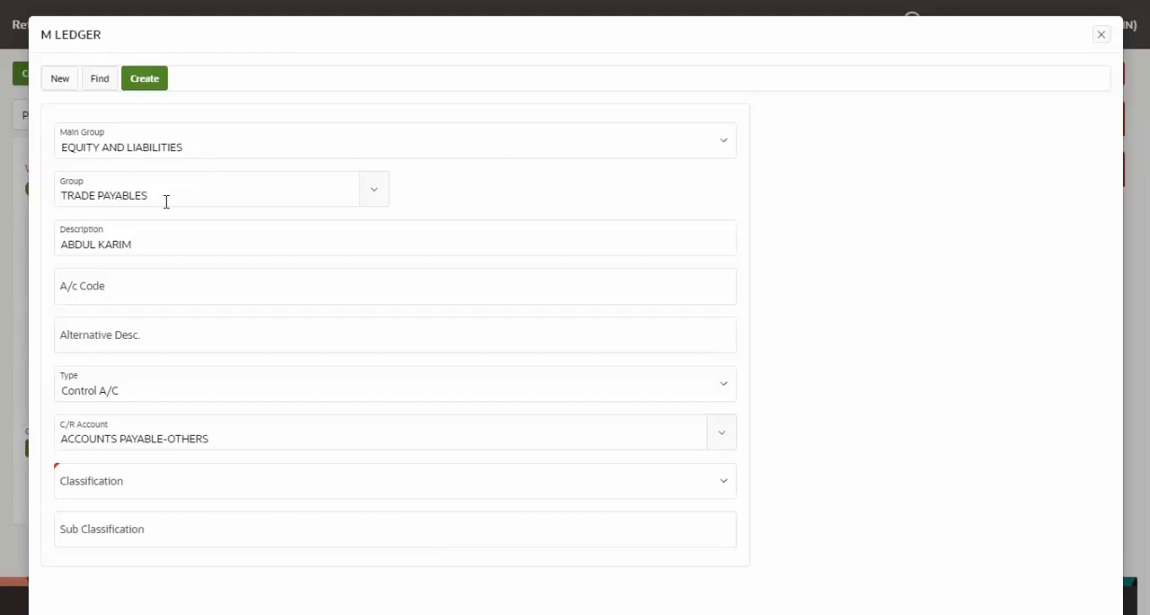
# Keep the vendor ledger's type at Control A/C and set its classification to Supplier
pyautogui.click(149, 247)
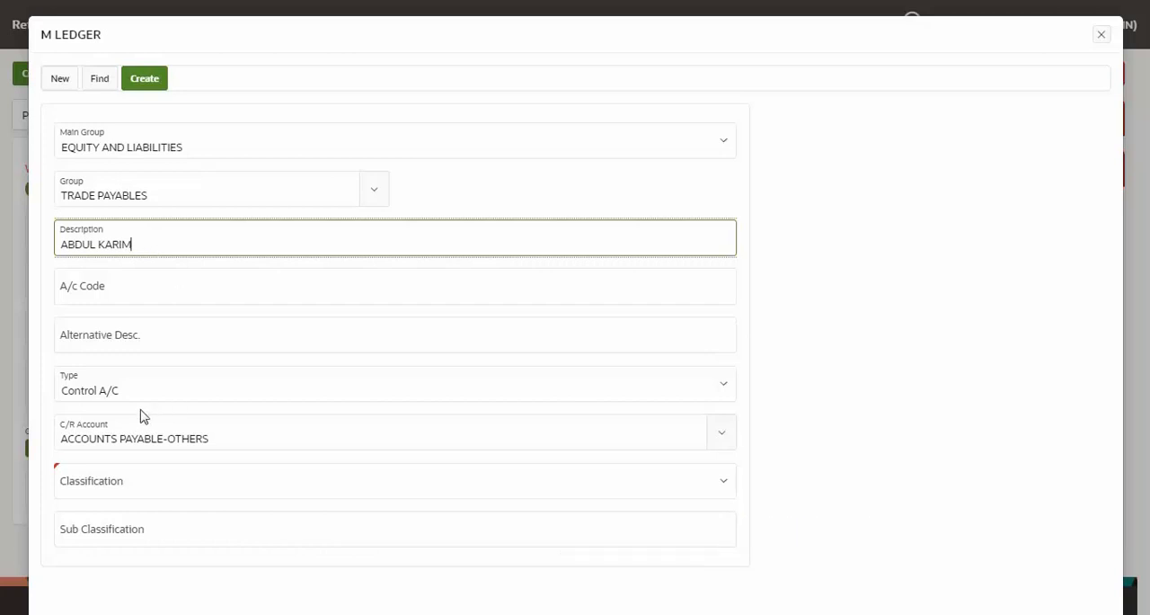
pyautogui.click(170, 399)
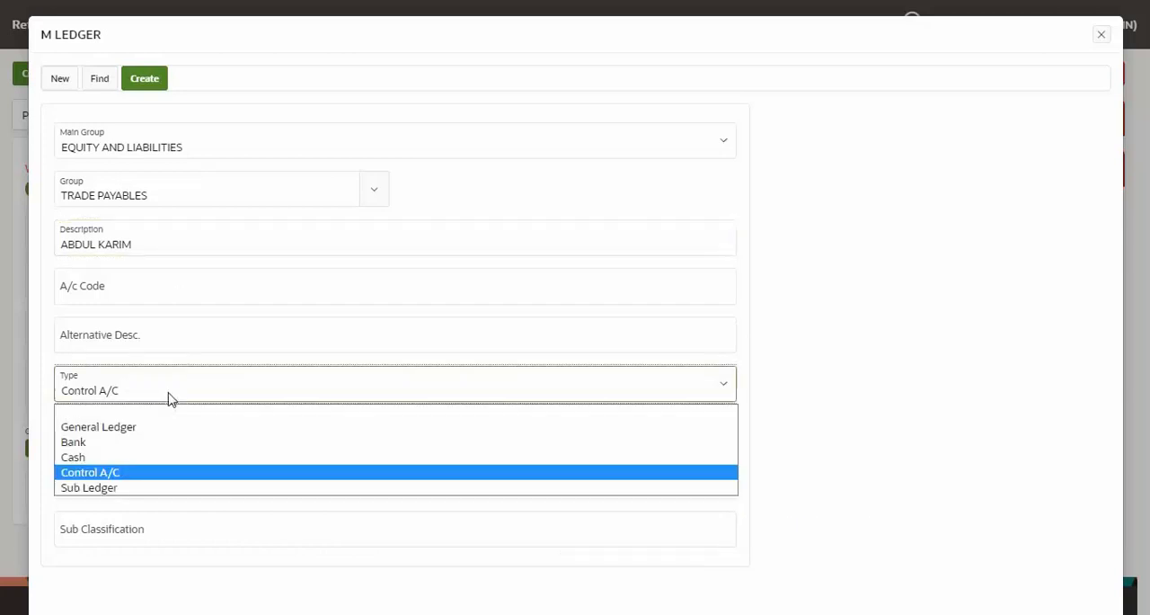
pyautogui.click(171, 399)
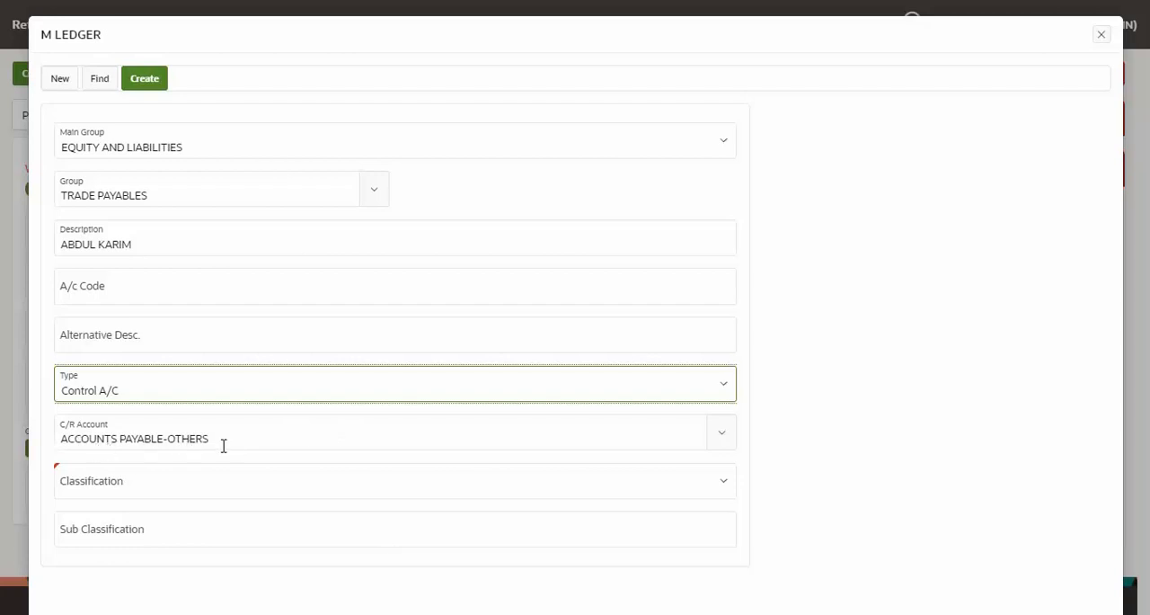
pyautogui.click(149, 492)
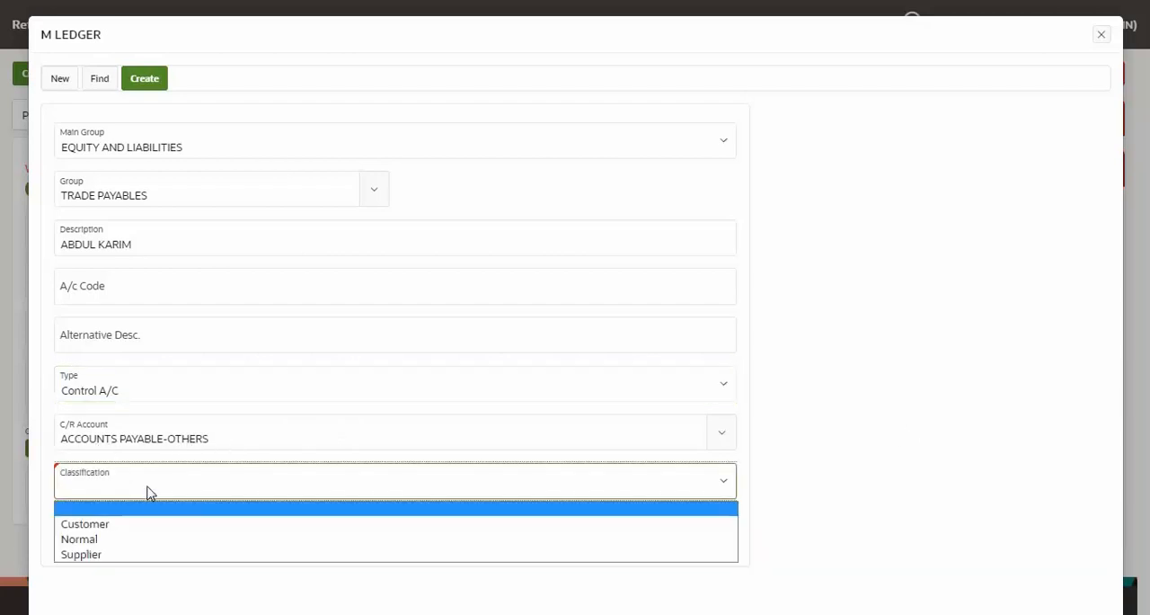
pyautogui.click(147, 554)
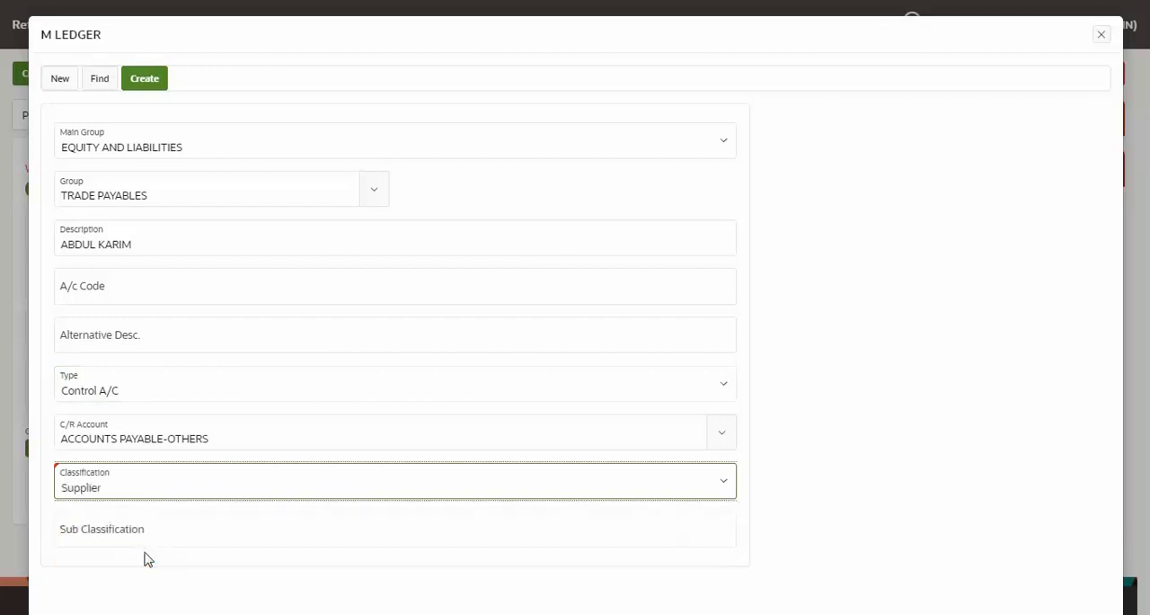
# Create the vendor ledger and select the new supplier as the vendor of the standard purchase order
pyautogui.click(151, 82)
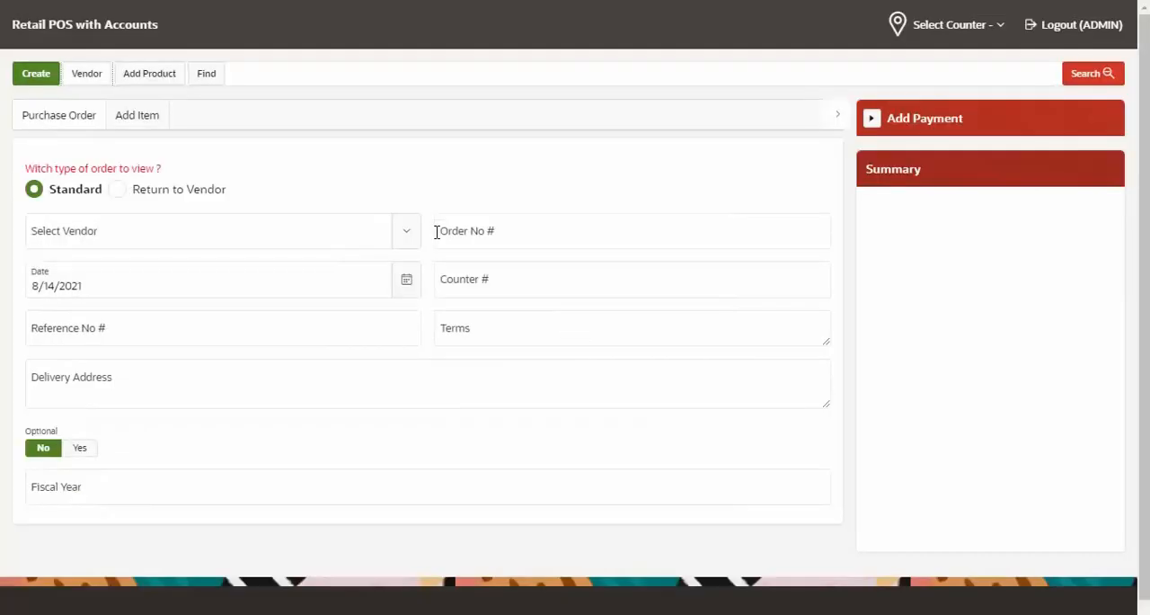
pyautogui.click(406, 230)
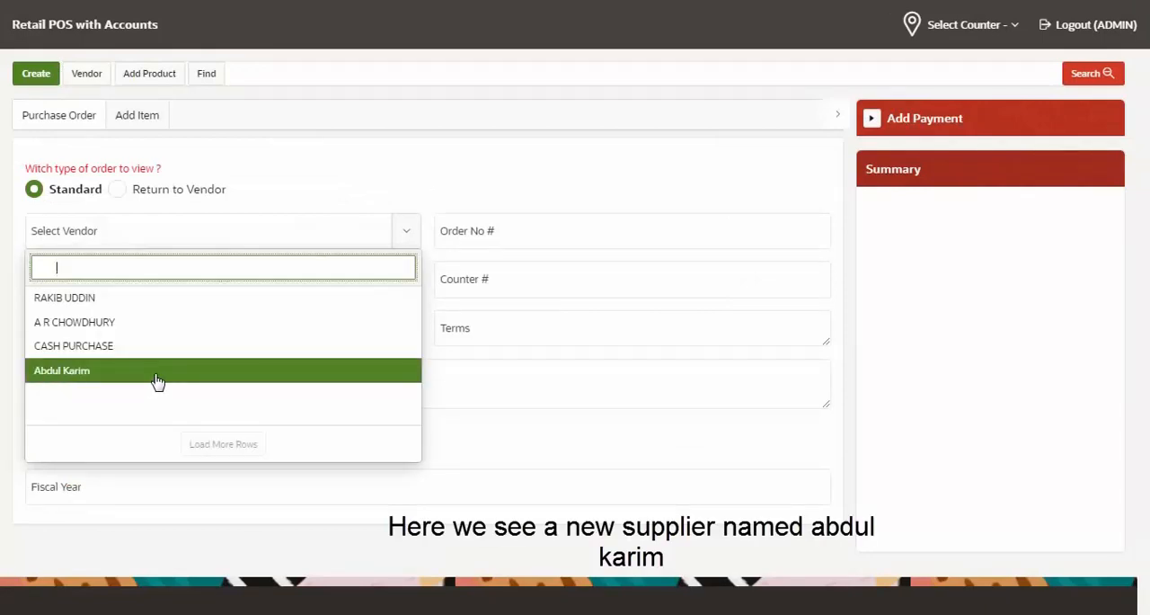
pyautogui.click(126, 379)
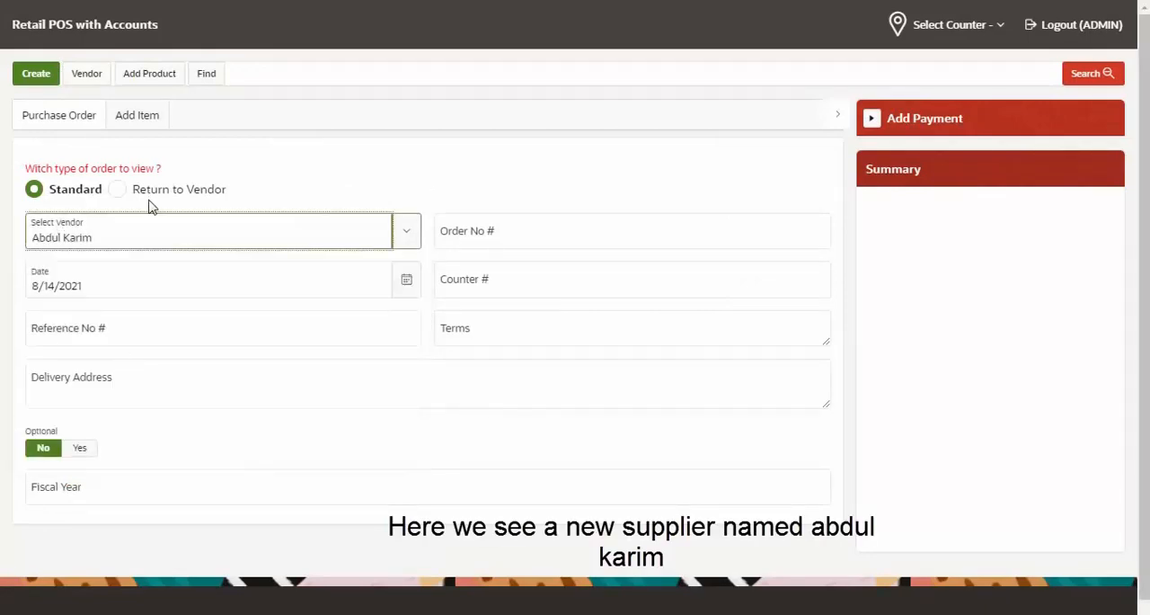
pyautogui.click(232, 168)
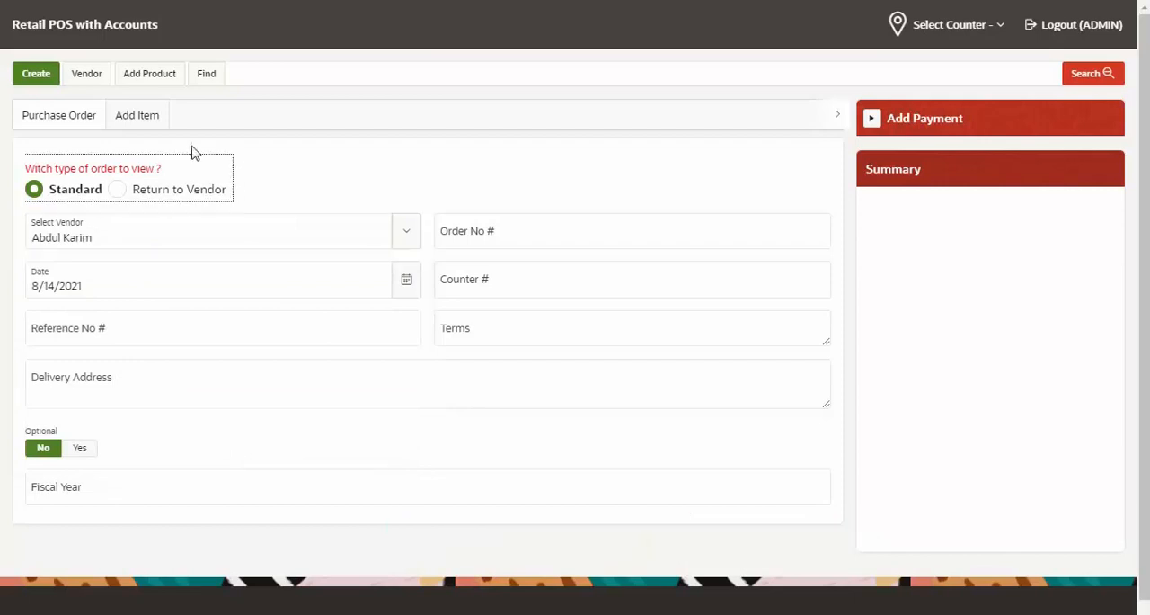
# Add the KEYBOARD item to the purchase order, set its quantity to 10, and save the item line
pyautogui.click(130, 119)
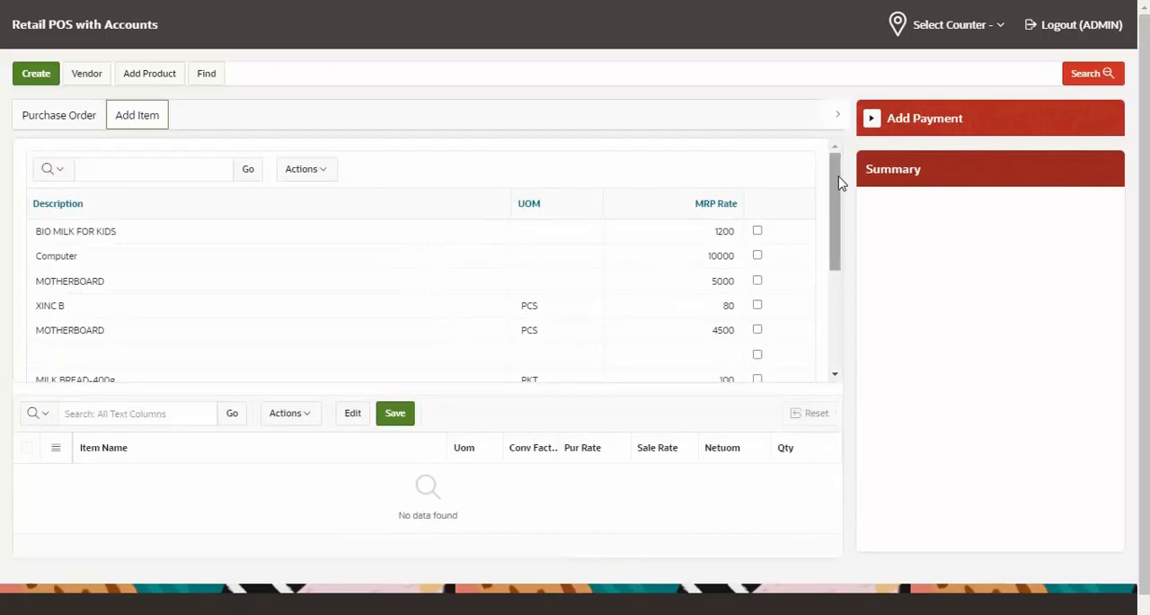
pyautogui.moveTo(840, 182); pyautogui.dragTo(835, 313)
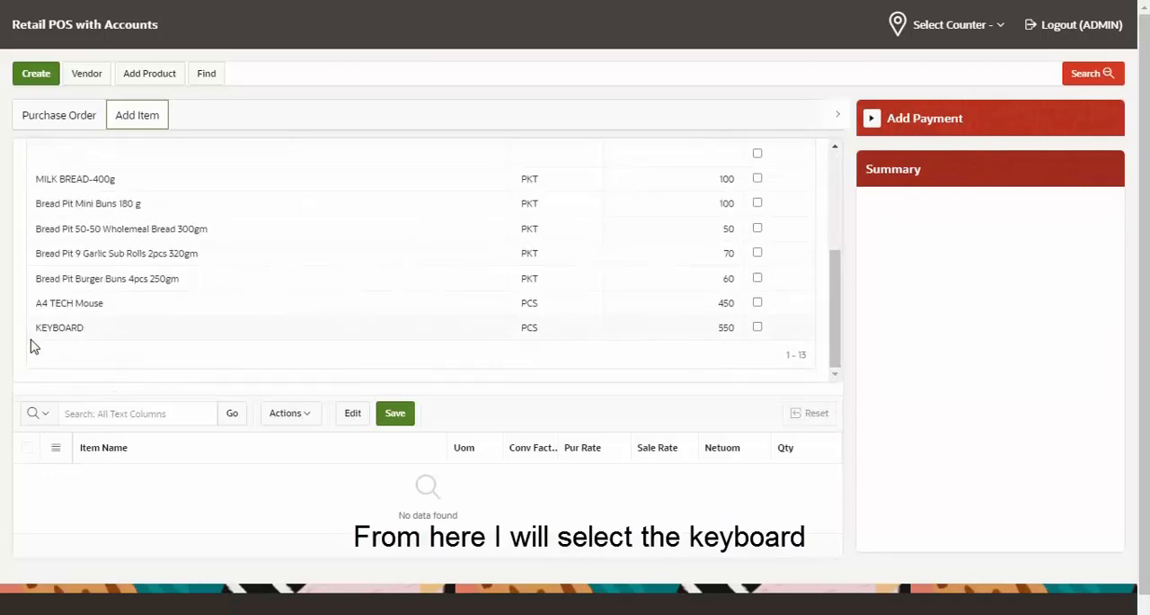
pyautogui.click(757, 327)
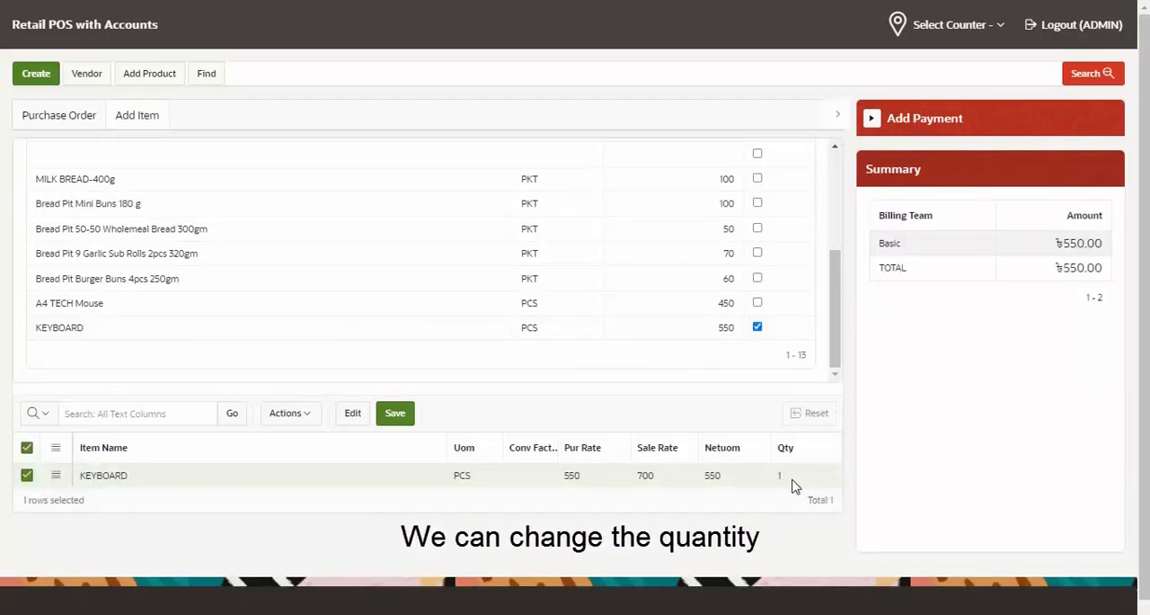
pyautogui.click(796, 476)
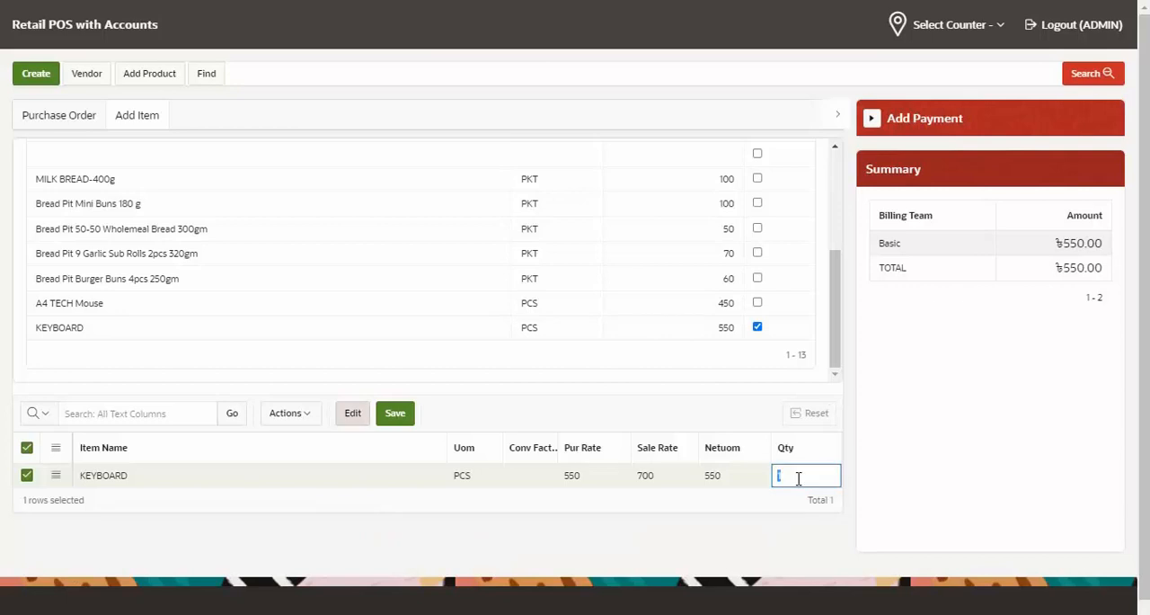
pyautogui.write('0')
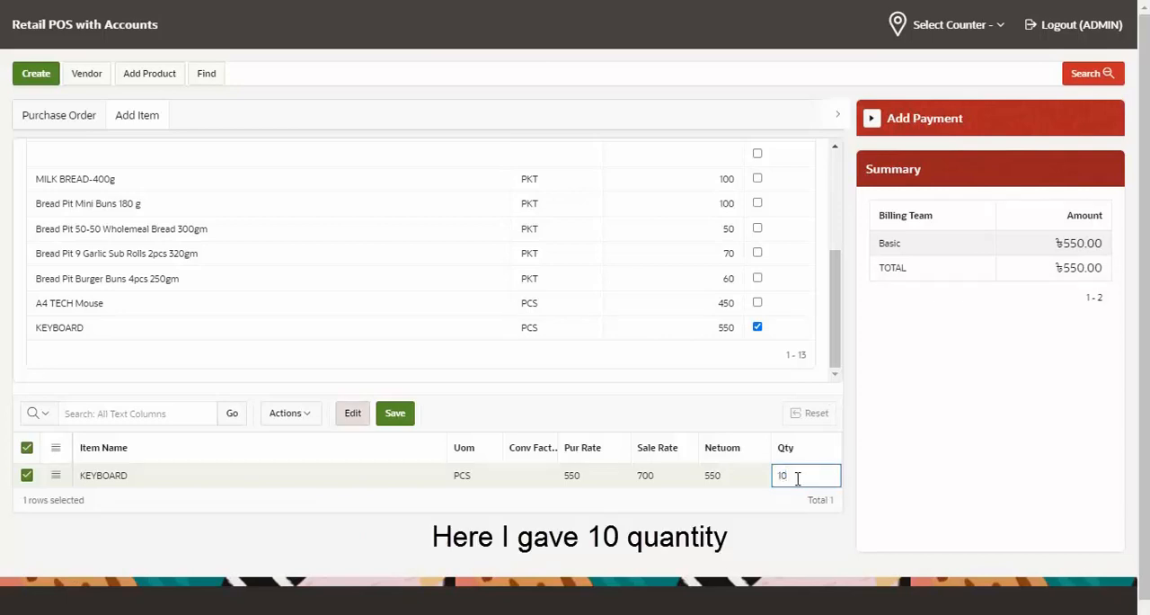
pyautogui.click(399, 414)
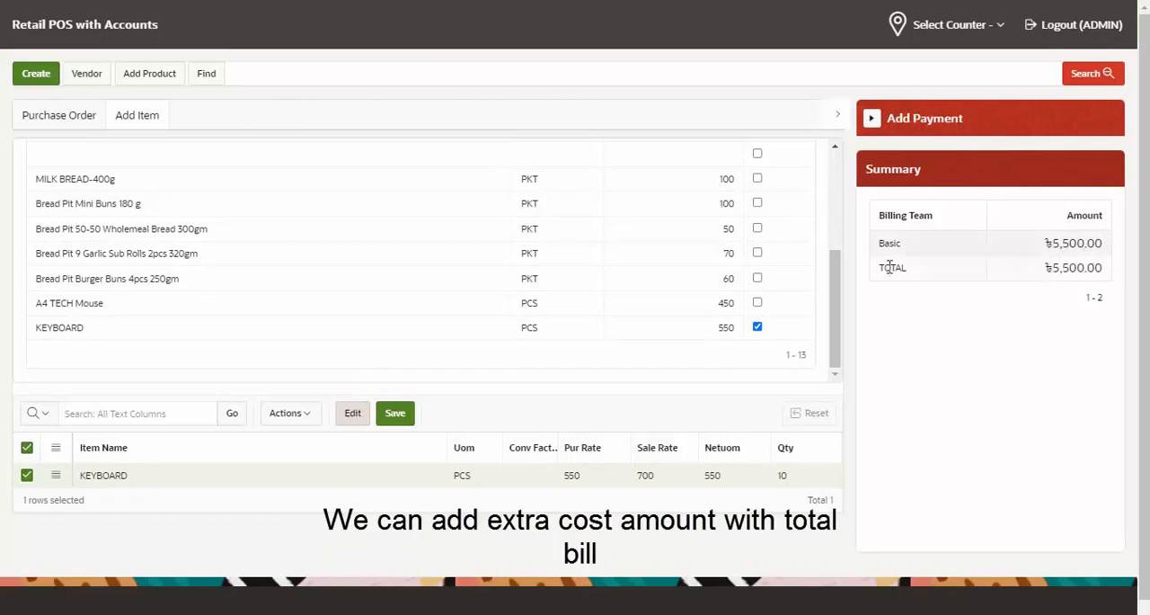
# Add a Transport charge with a positive amount of 100 to the purchase order's payment
pyautogui.click(872, 120)
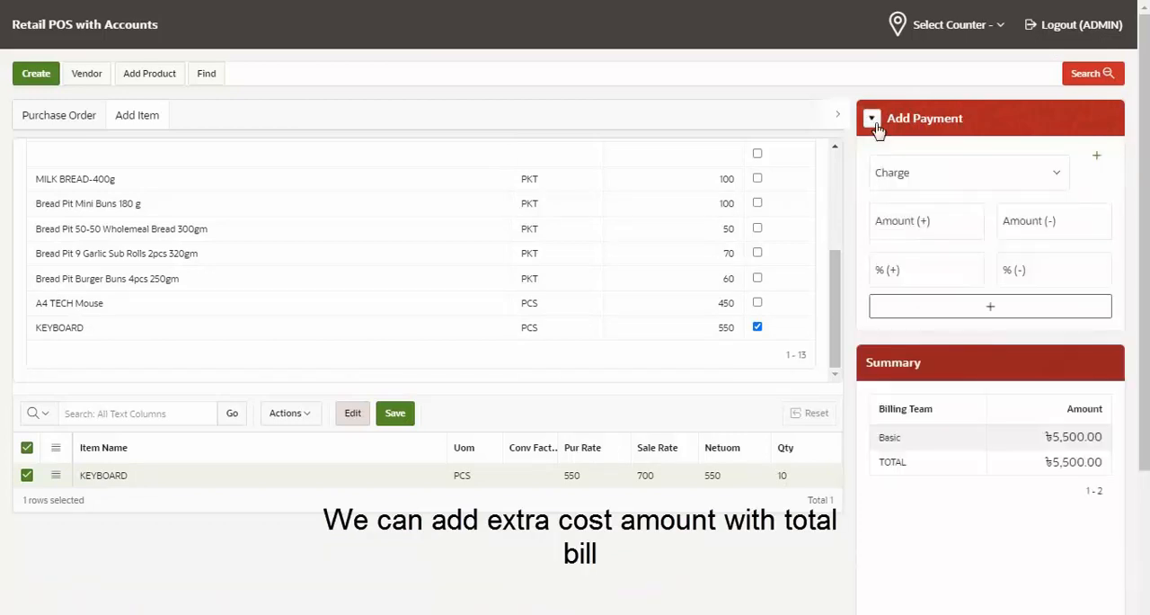
pyautogui.click(935, 178)
pyautogui.click(831, 485)
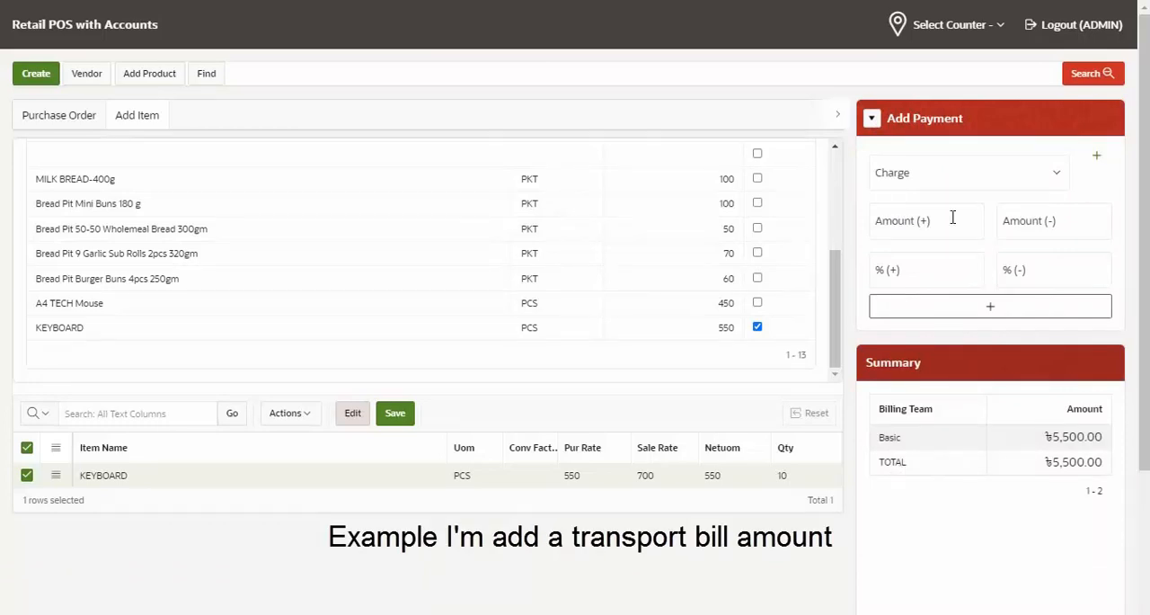
pyautogui.click(949, 179)
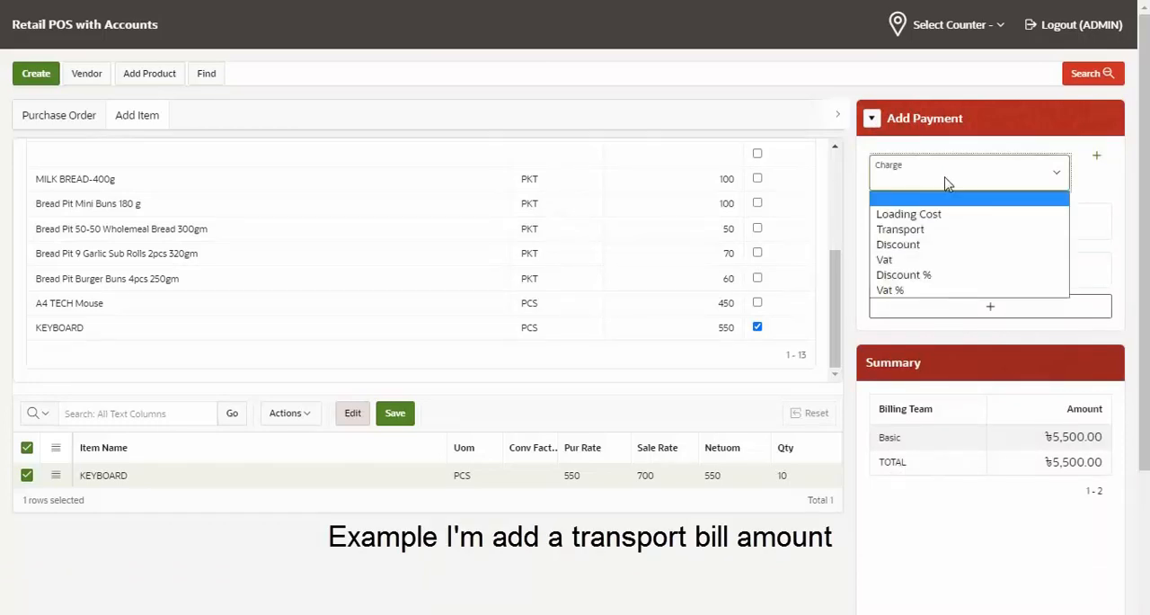
pyautogui.click(908, 231)
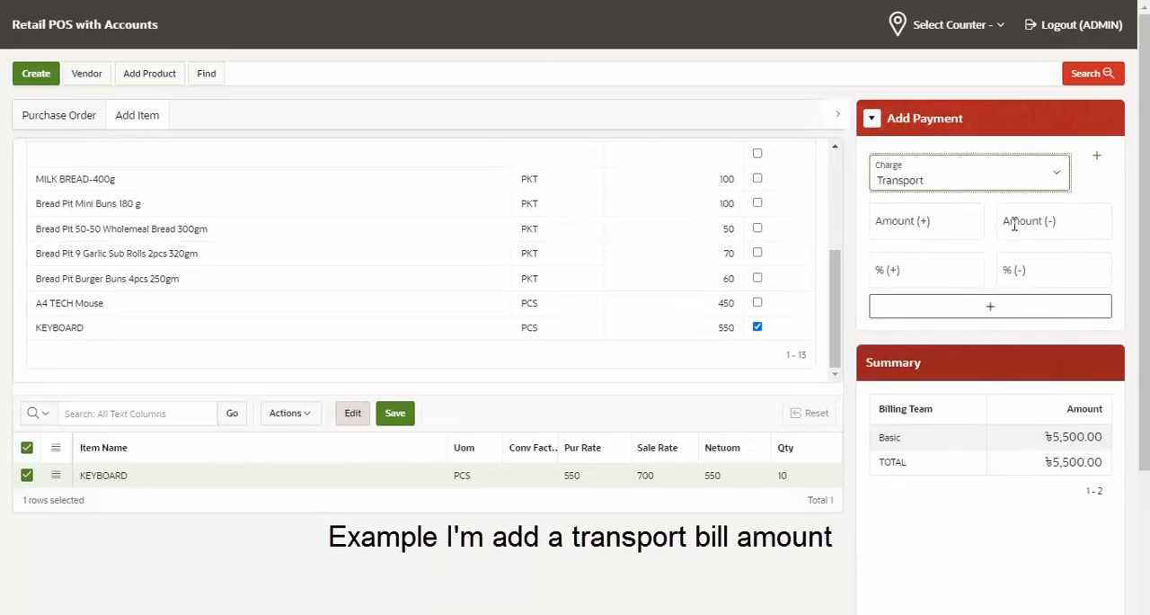
pyautogui.click(930, 230)
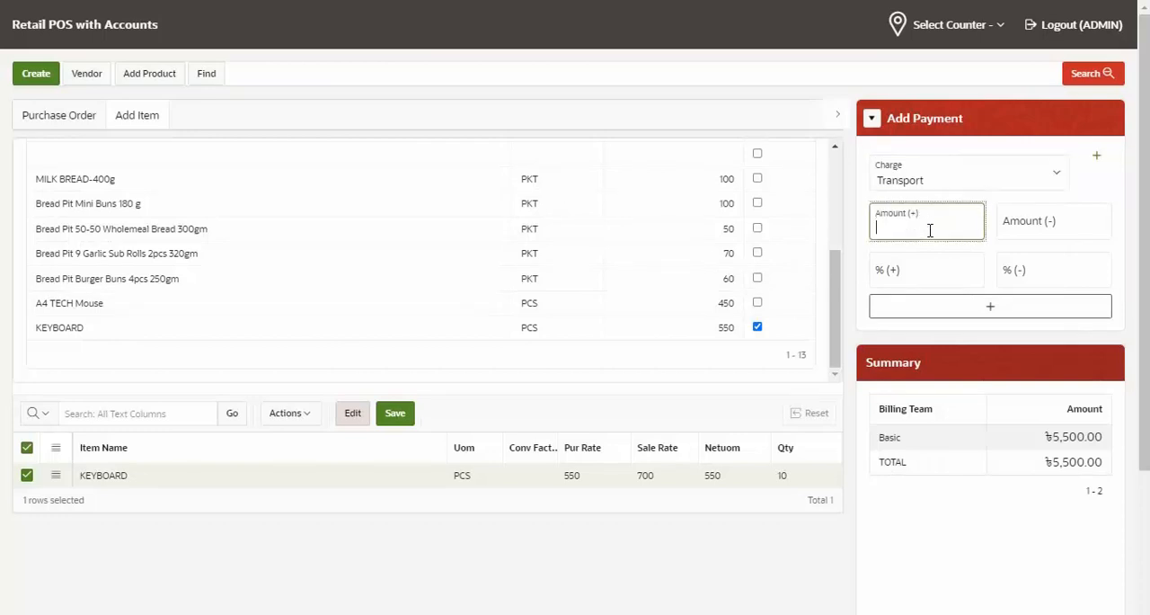
pyautogui.click(918, 270)
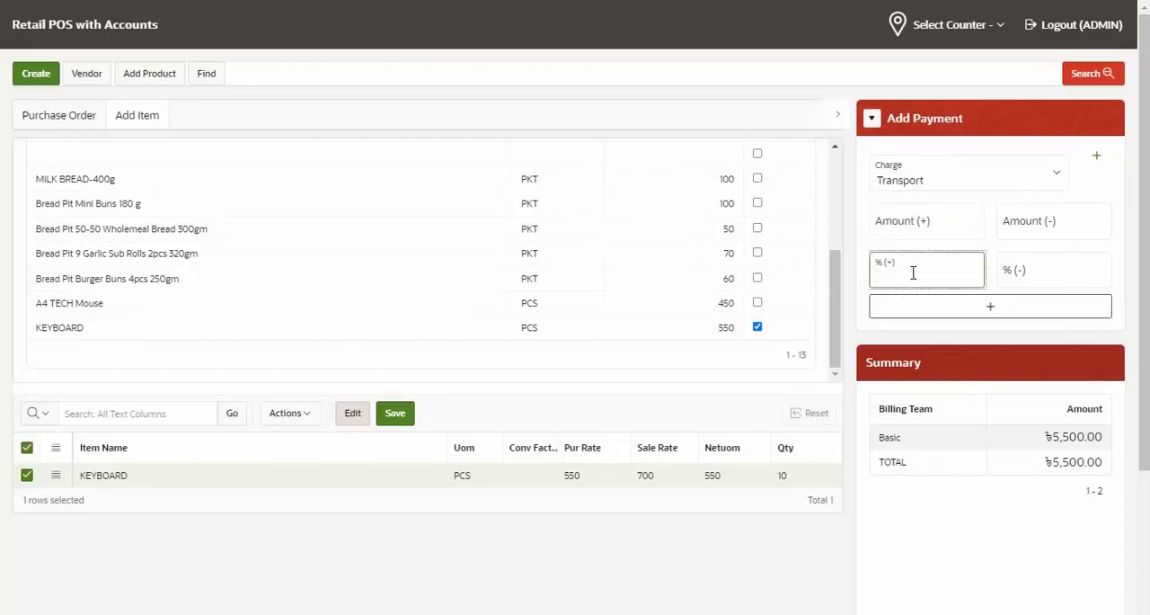
pyautogui.click(928, 225)
pyautogui.write('100')
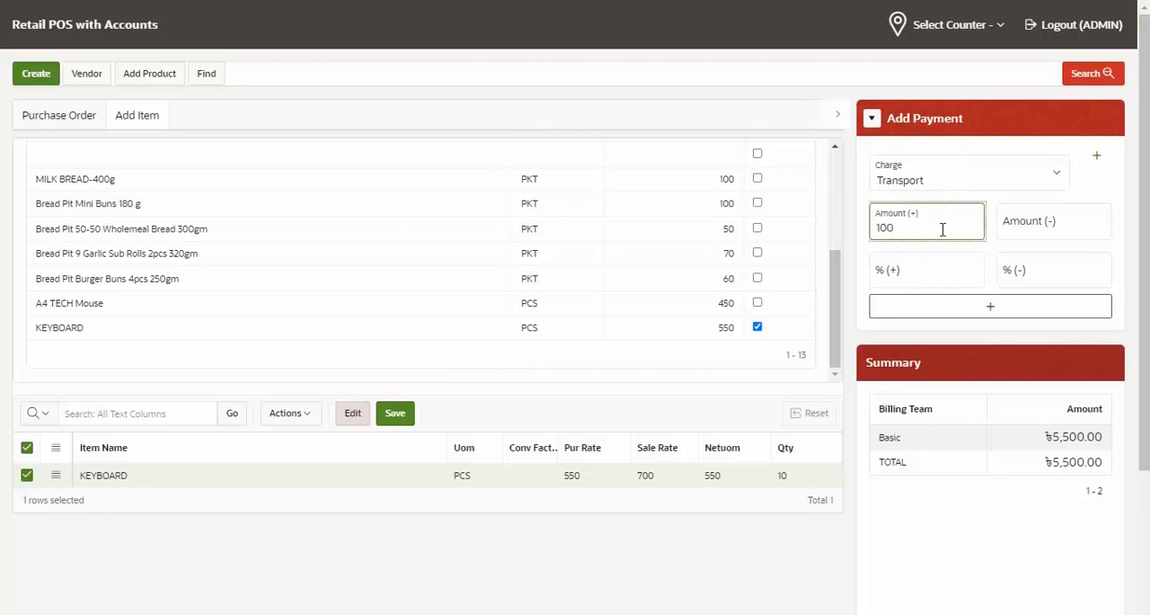
pyautogui.click(1002, 311)
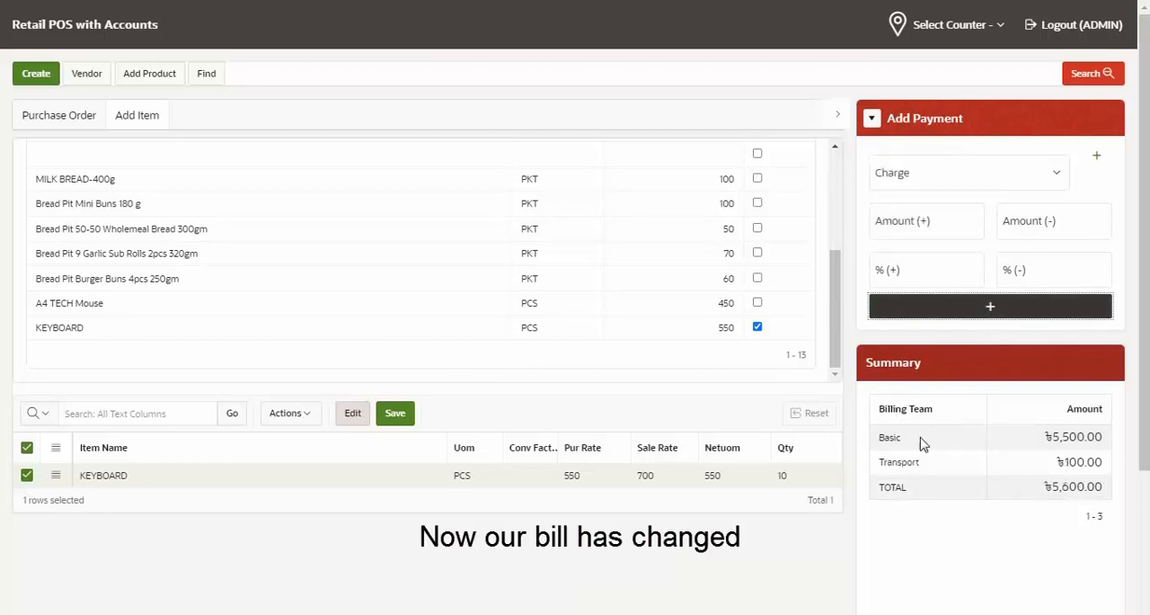
# Review the order's billing summary and the charge names available for the payment
pyautogui.scroll(-1, 1142, 449)
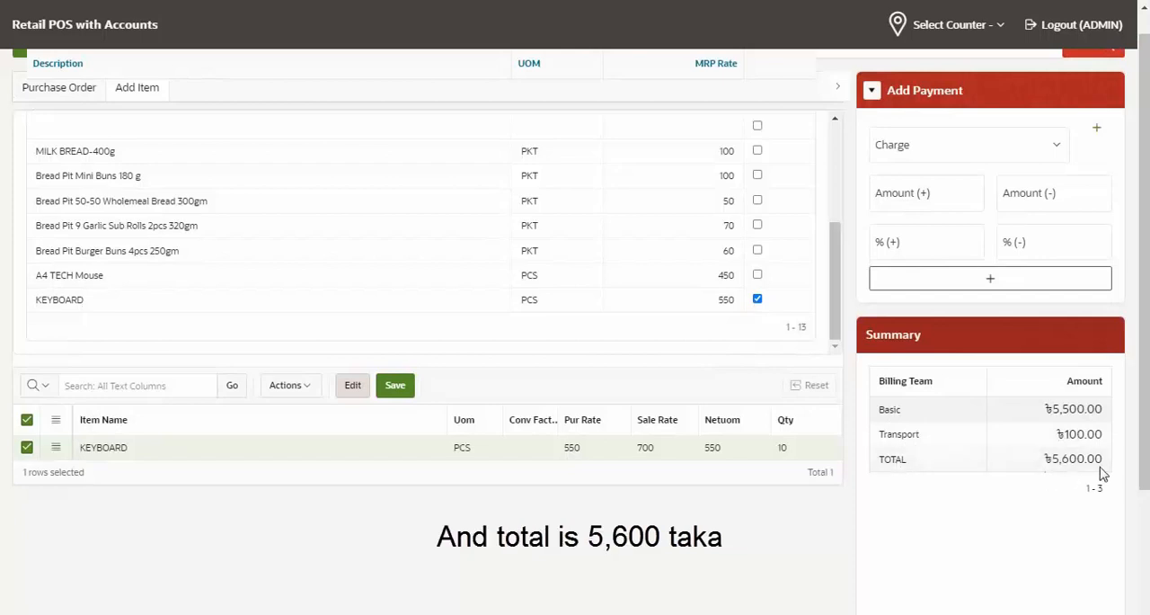
pyautogui.scroll(1, 1139, 427)
pyautogui.click(987, 180)
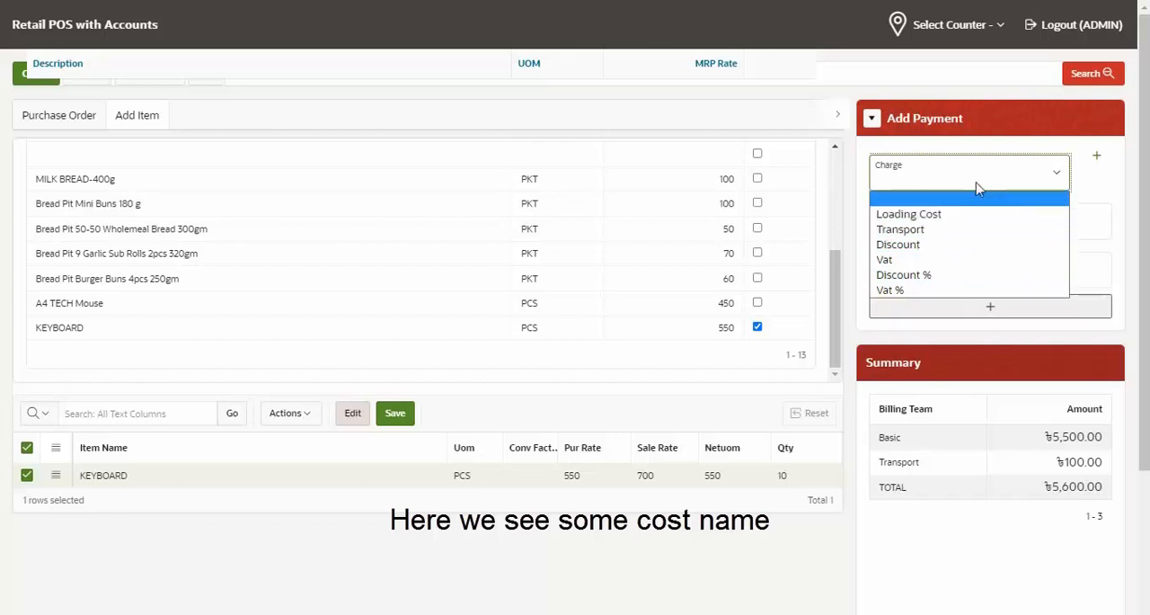
pyautogui.click(978, 191)
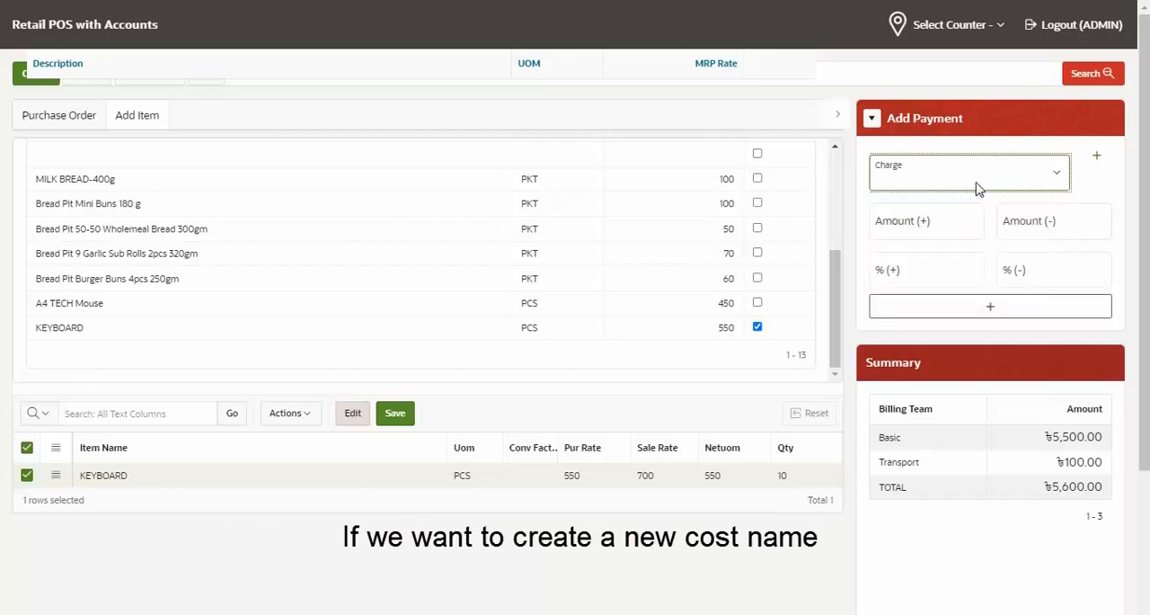
# Bring up the form for a new charge name, look over its formula options, and close it without creating a charge
pyautogui.click(1096, 157)
pyautogui.click(126, 147)
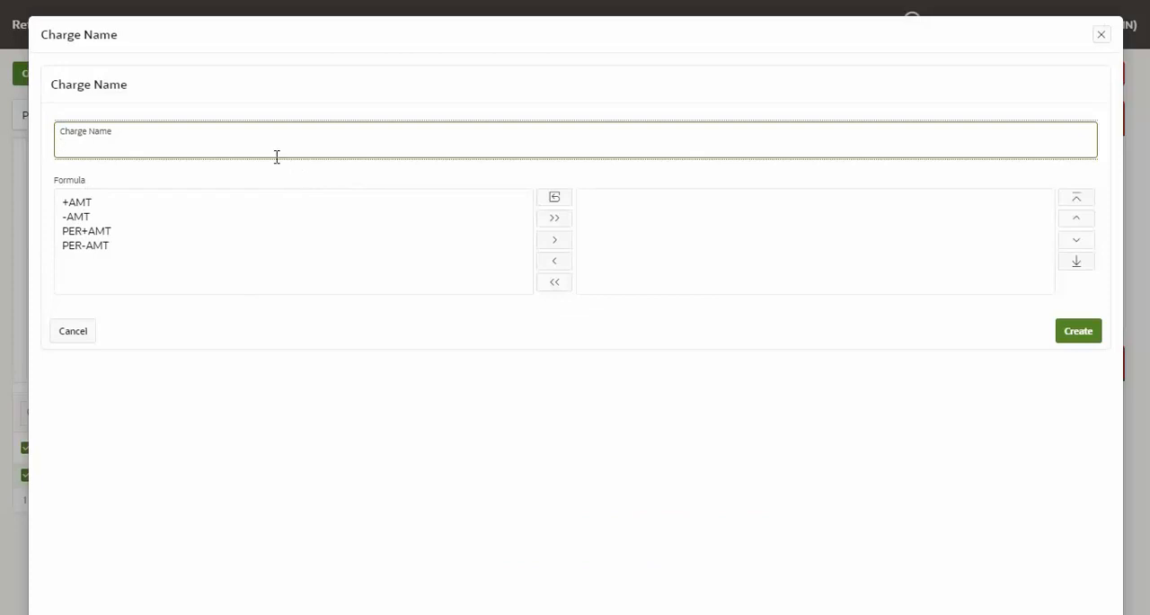
pyautogui.click(77, 205)
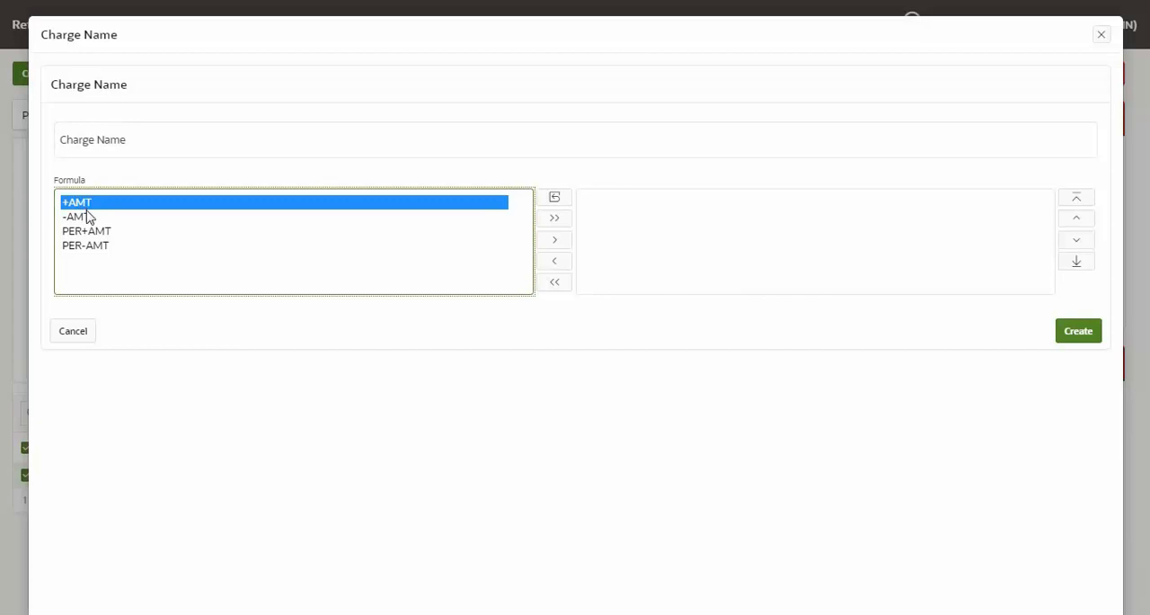
pyautogui.click(89, 220)
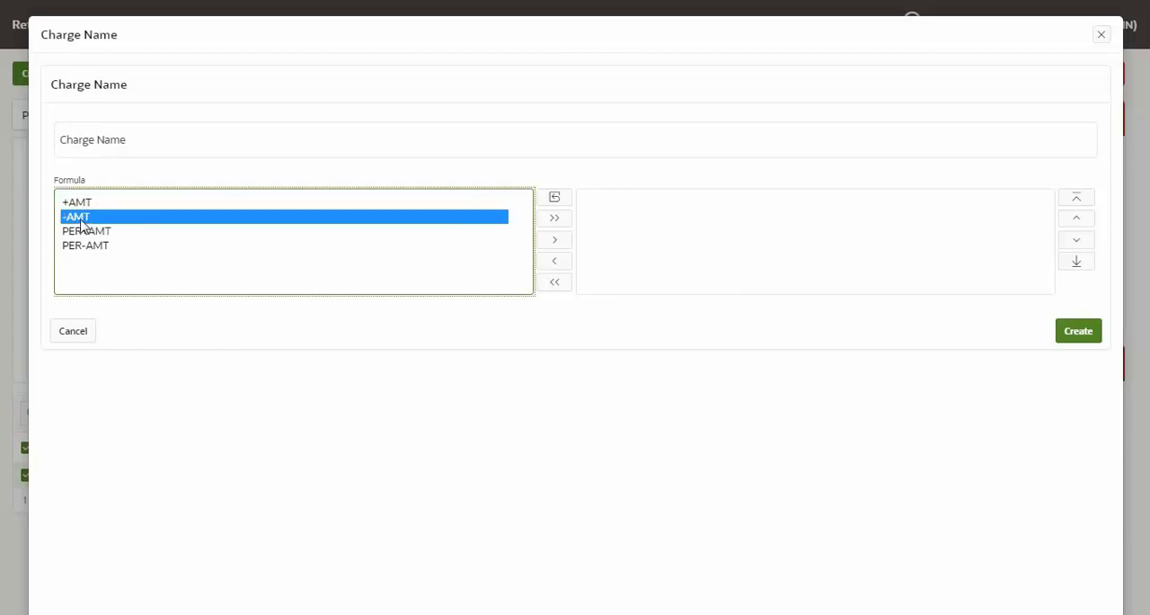
pyautogui.click(92, 146)
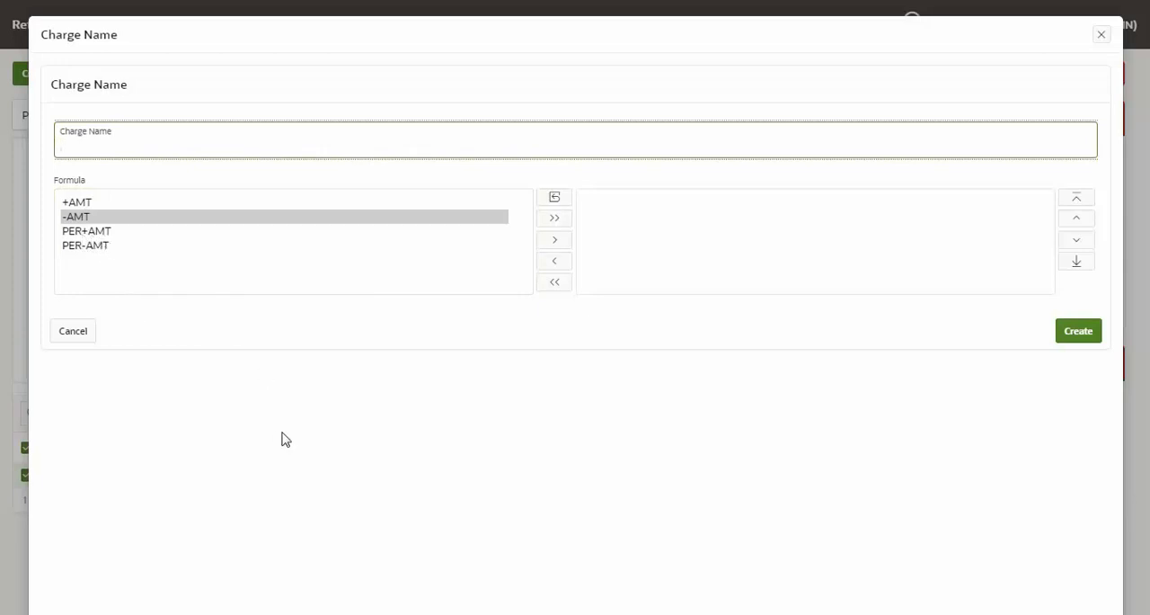
pyautogui.click(1101, 36)
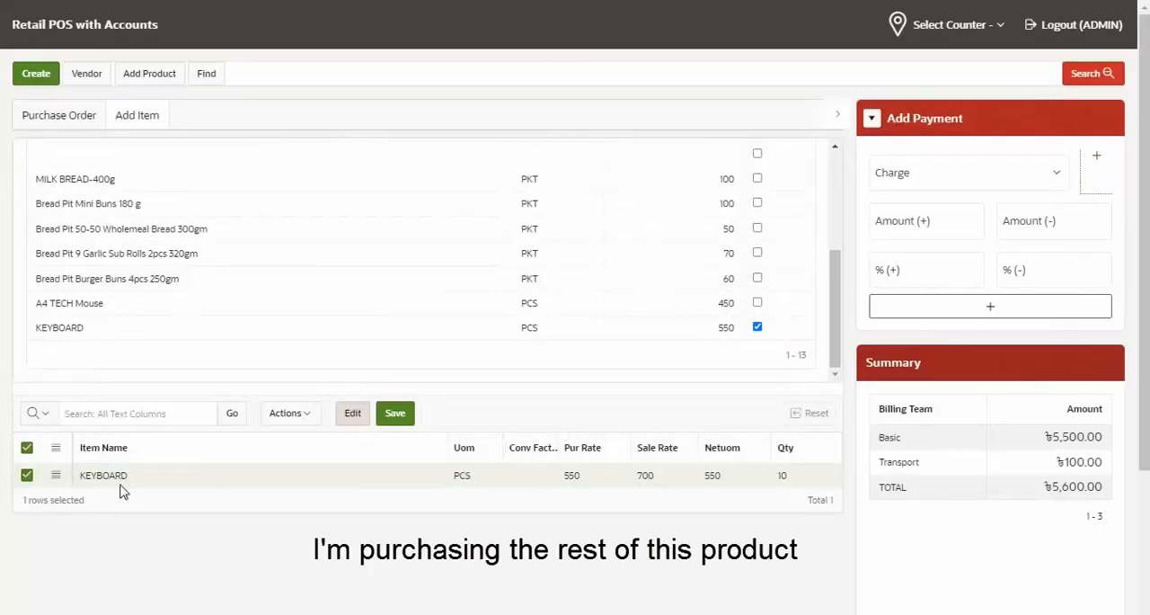
# Create the purchase order and check the received and stock quantities of KEYBOARD in the Stock Reports
pyautogui.click(34, 81)
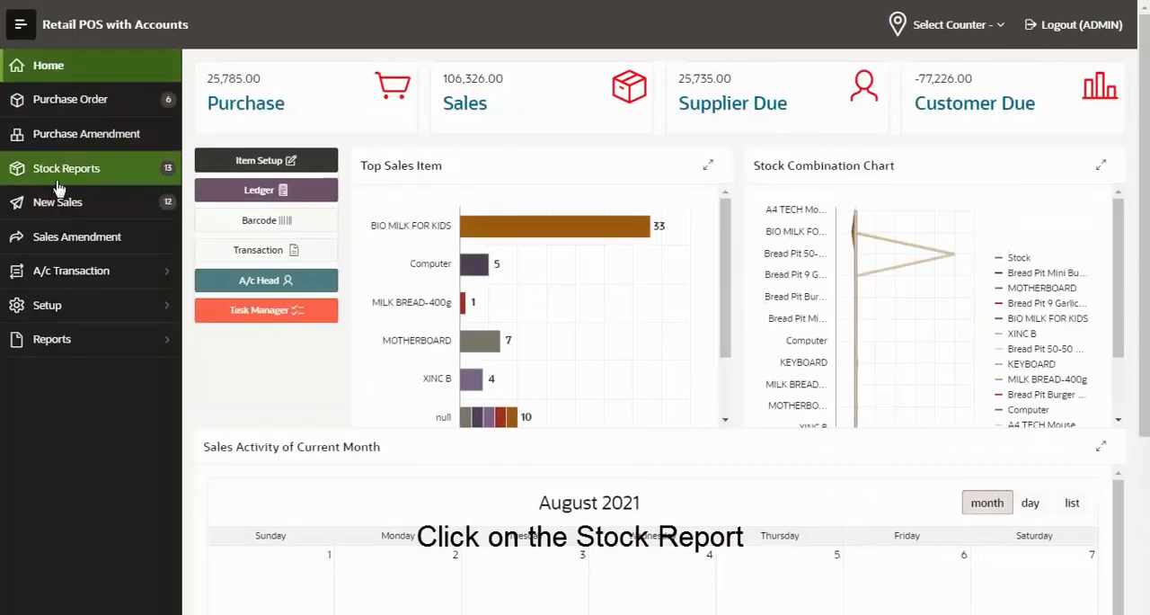
pyautogui.click(104, 177)
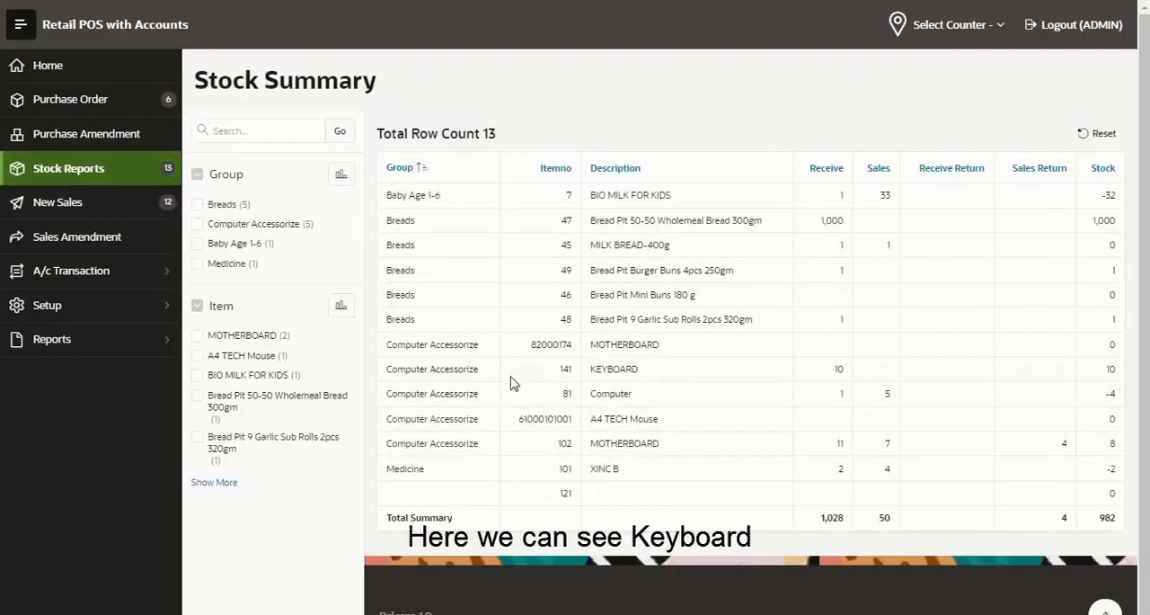
pyautogui.doubleClick(614, 371)
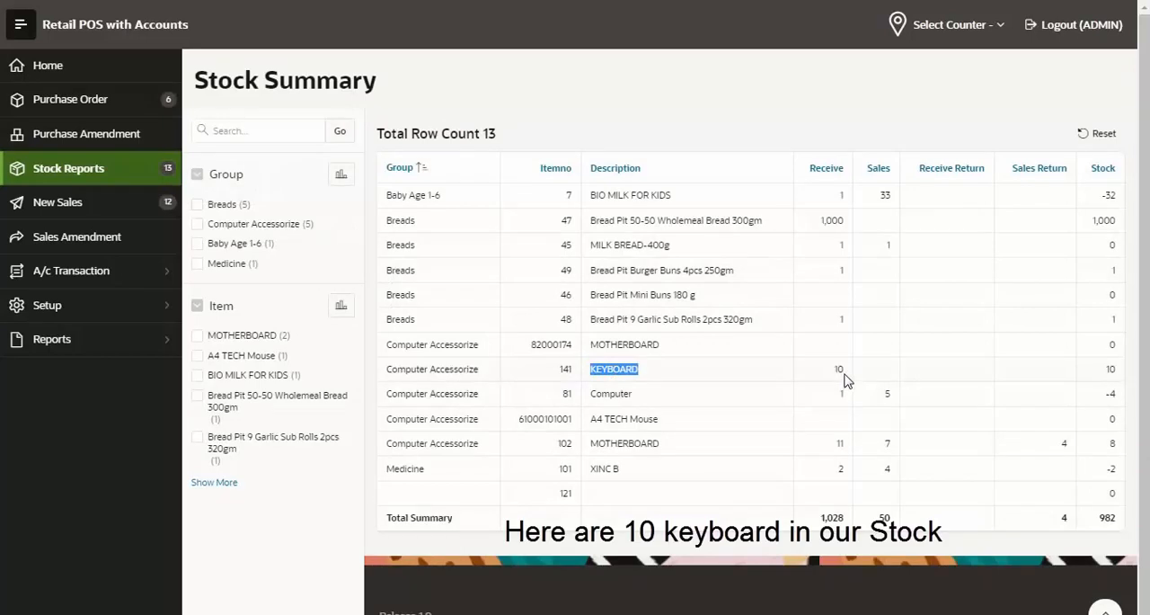
pyautogui.doubleClick(839, 369)
pyautogui.doubleClick(1115, 372)
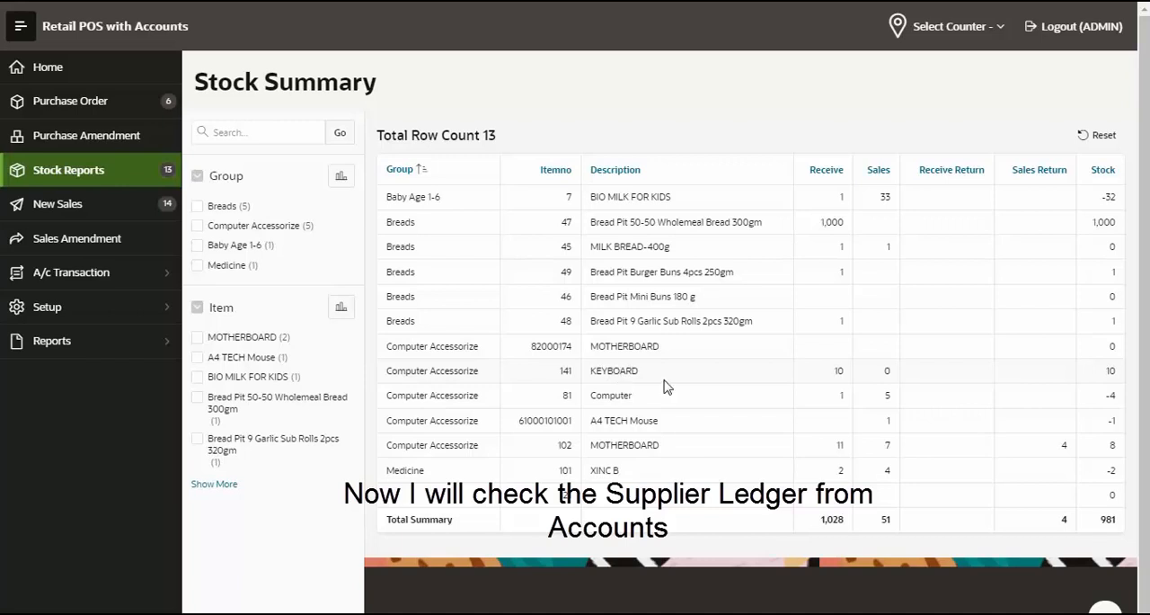
# Run the Ledger report for the new vendor, keeping both the from and to dates at 8/14/2021
pyautogui.click(168, 347)
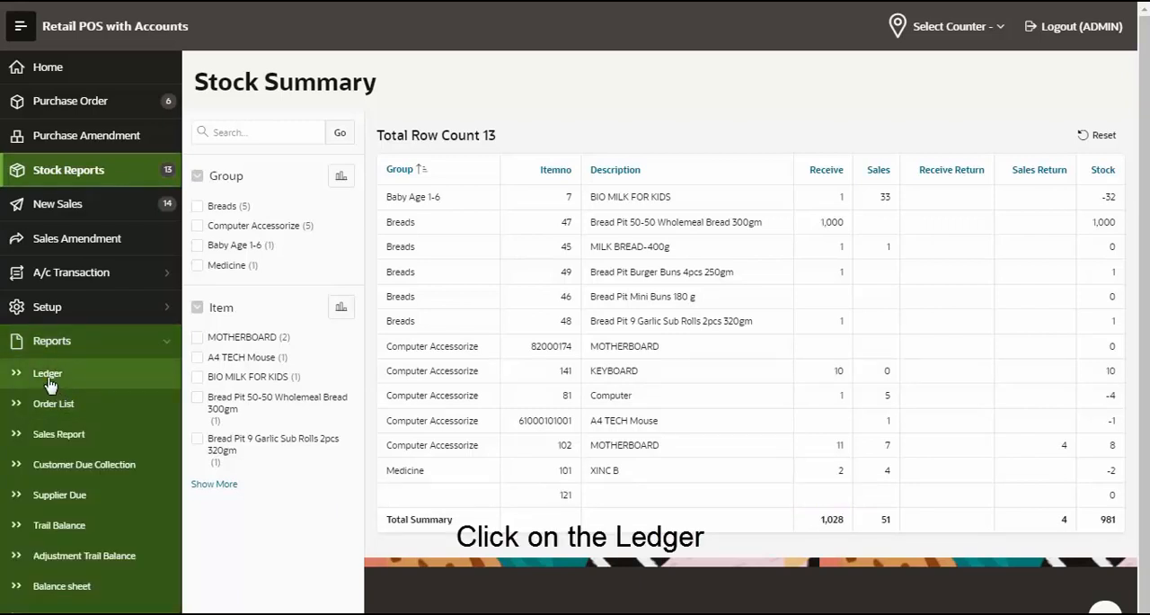
pyautogui.click(50, 379)
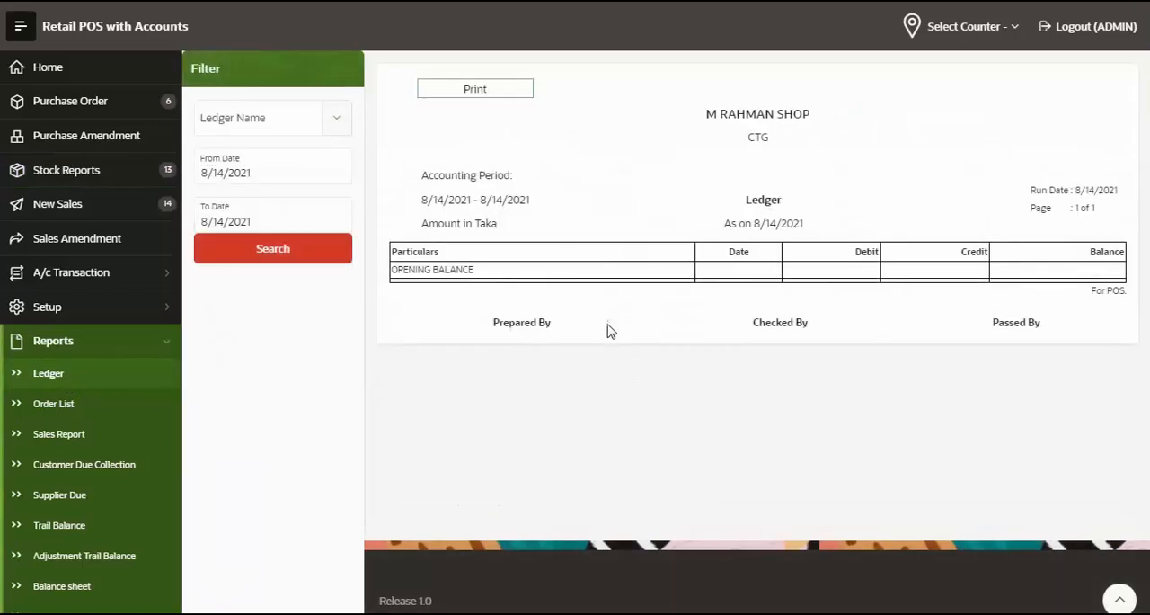
pyautogui.click(272, 127)
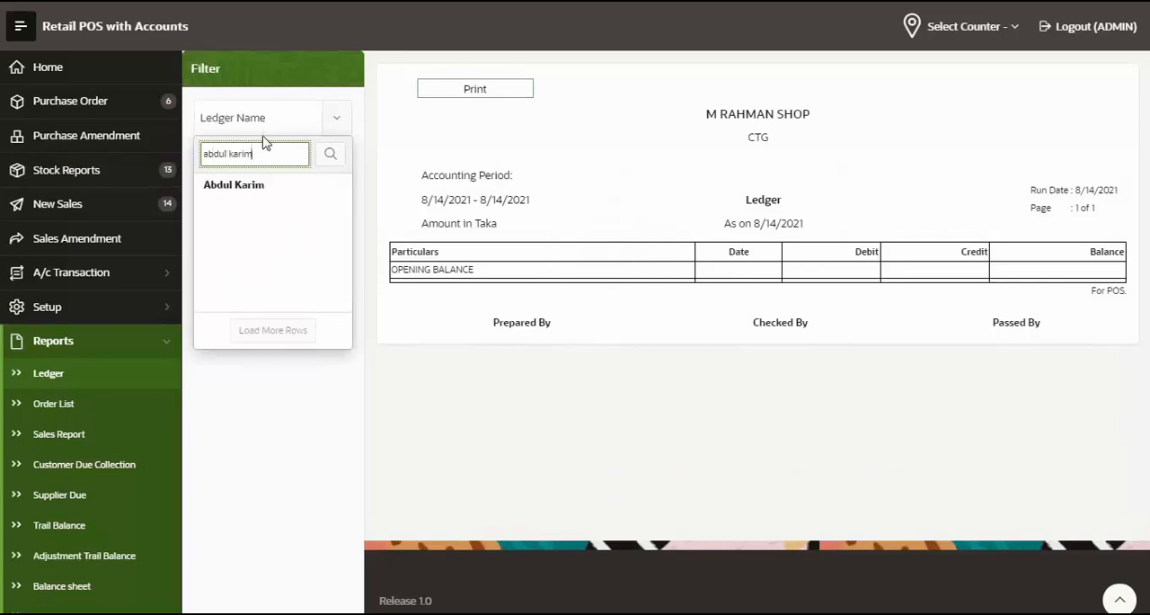
pyautogui.click(238, 198)
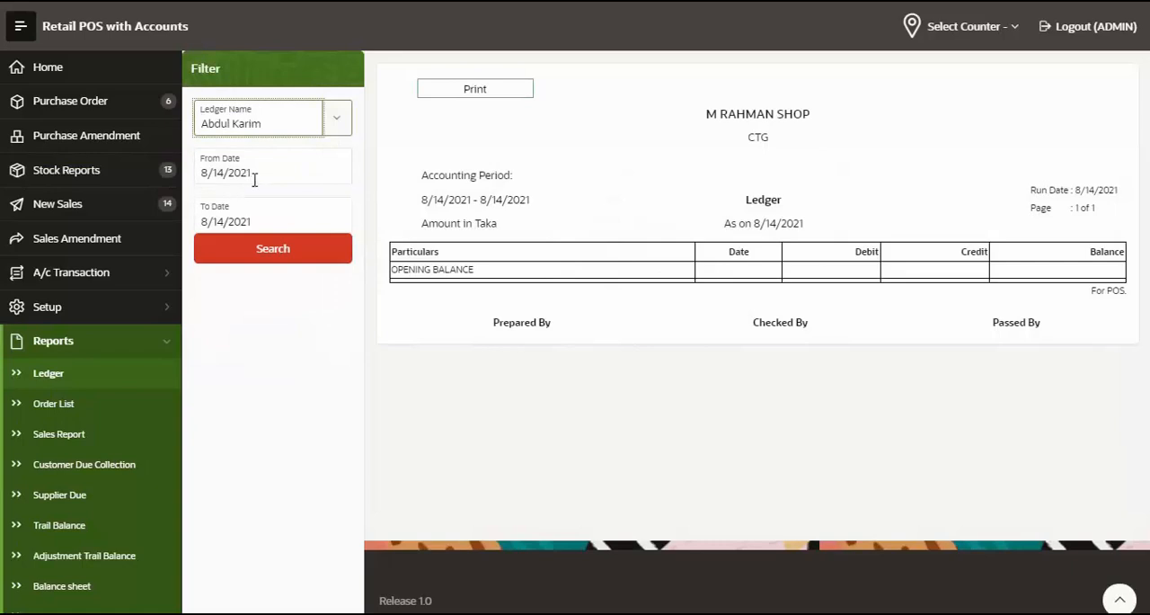
pyautogui.click(294, 259)
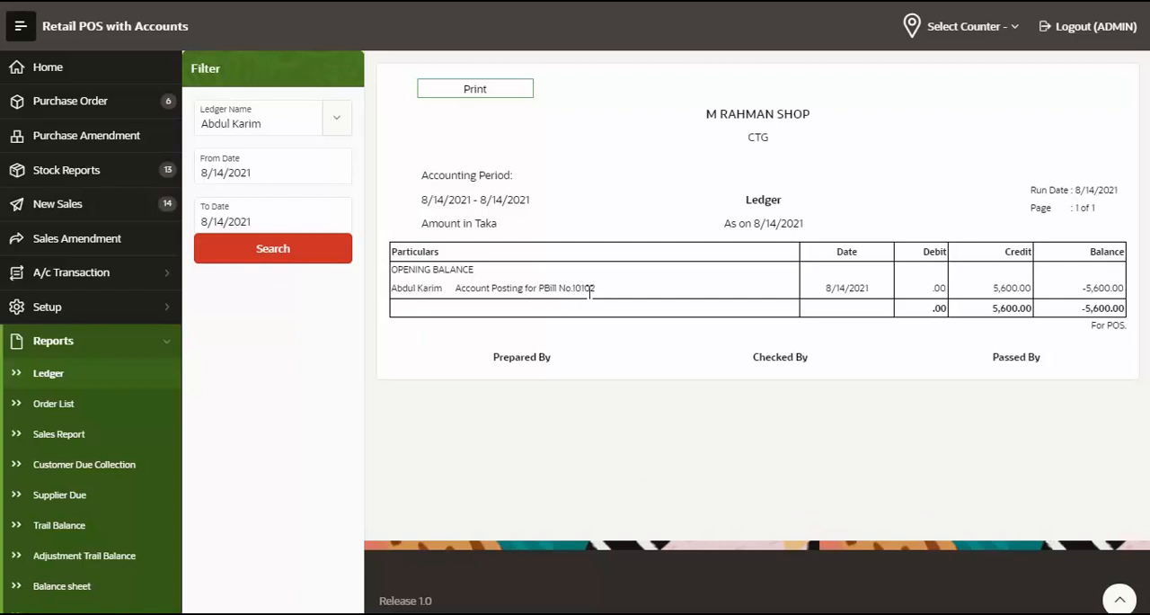
# Check the purchase bill posting in the vendor's ledger
pyautogui.moveTo(872, 289); pyautogui.dragTo(834, 302)
pyautogui.click(834, 305)
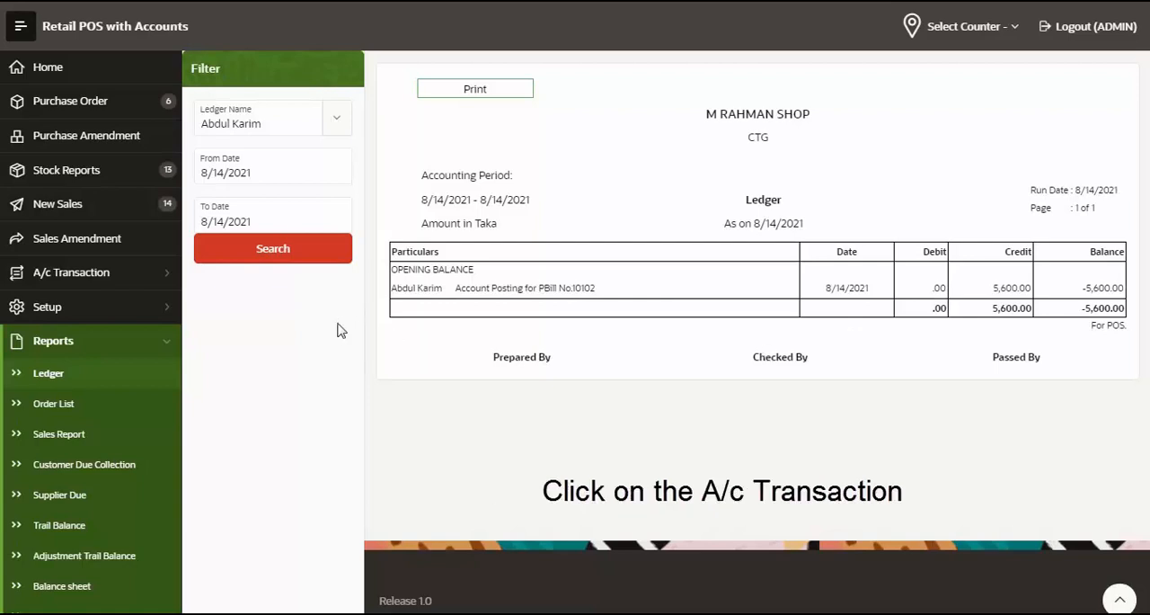
# Start a CASH PAYMENT-POS voucher under Receive/Payment with CASH IN HAND (POS) as the cash/bank account
pyautogui.click(171, 280)
pyautogui.click(69, 310)
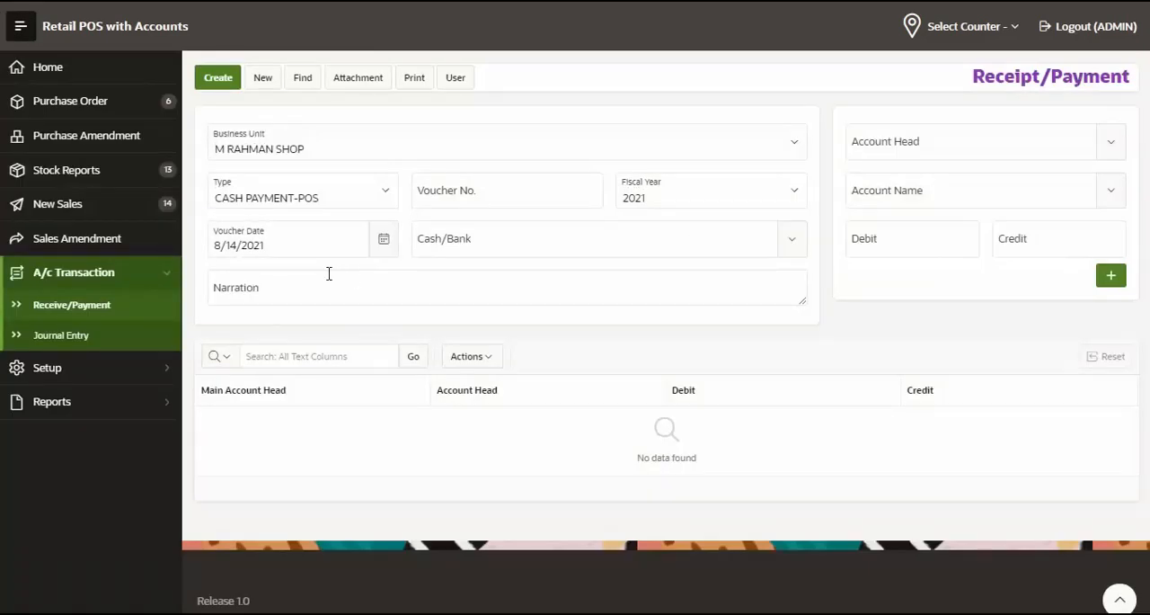
pyautogui.click(531, 245)
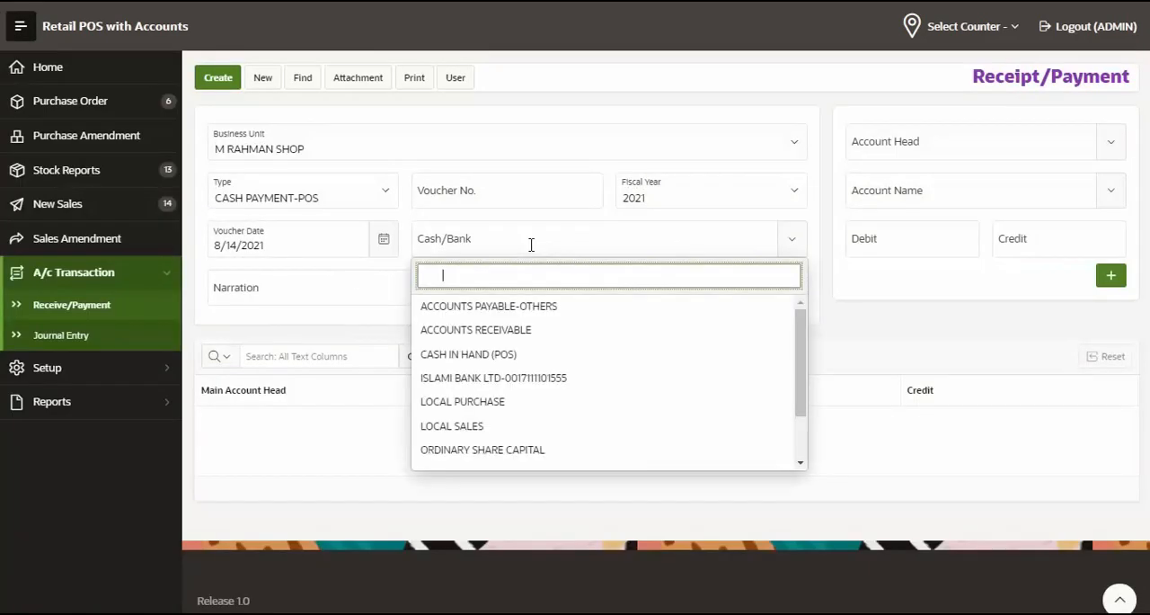
pyautogui.write('cash in')
pyautogui.press('Return')
# Add a voucher line under ACCOUNTS PAYABLE-OTHERS for the new vendor with a debit of 5600
pyautogui.click(983, 146)
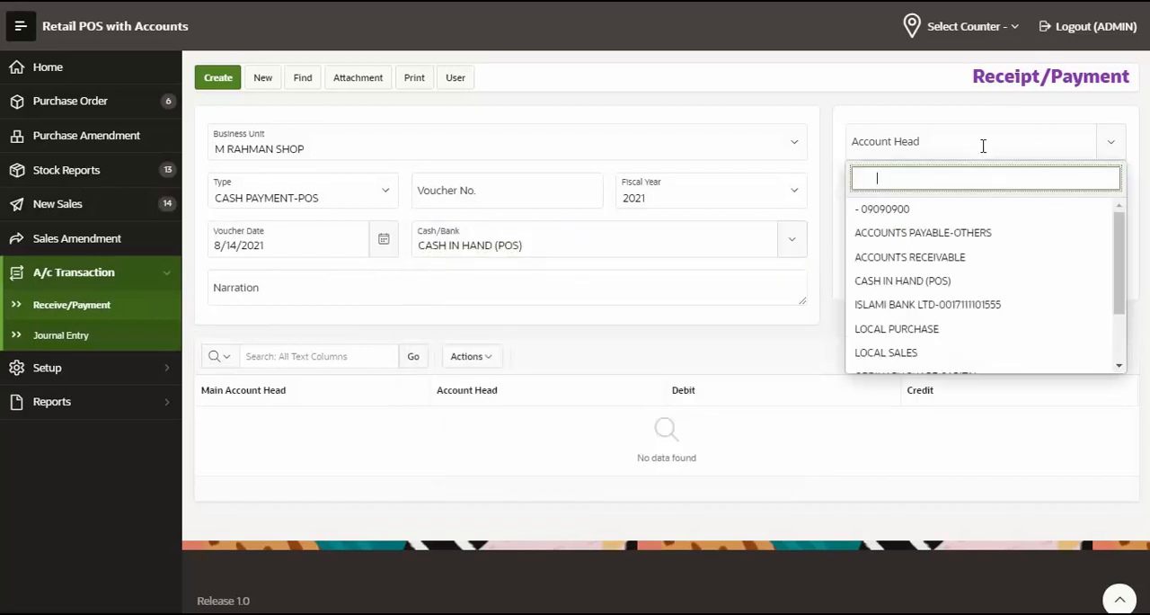
pyautogui.click(992, 237)
pyautogui.click(930, 193)
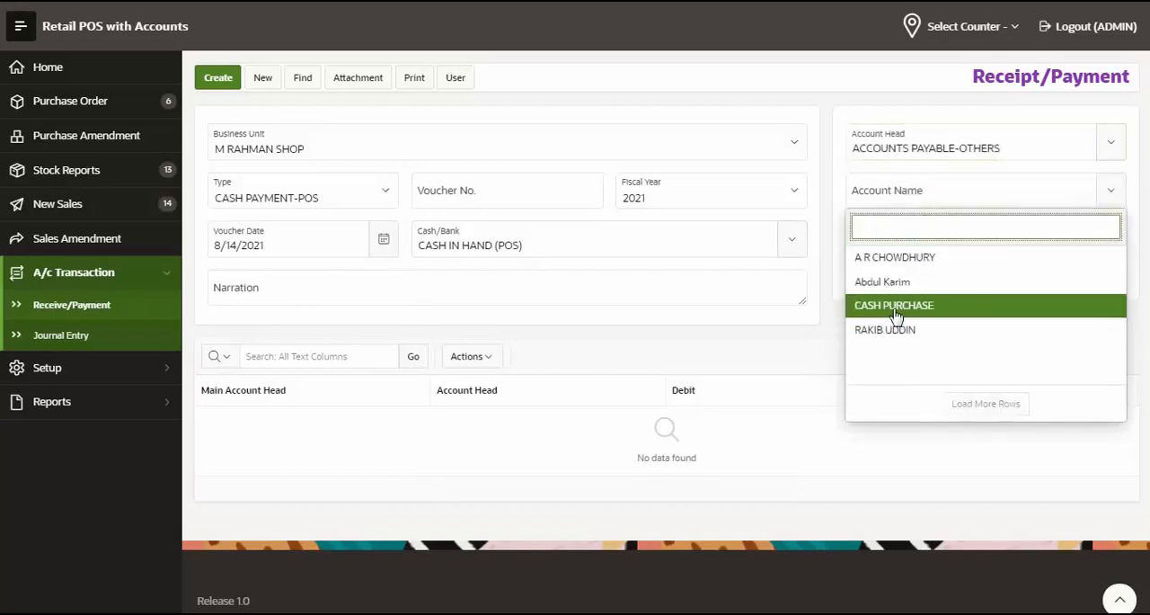
pyautogui.click(931, 286)
pyautogui.click(932, 252)
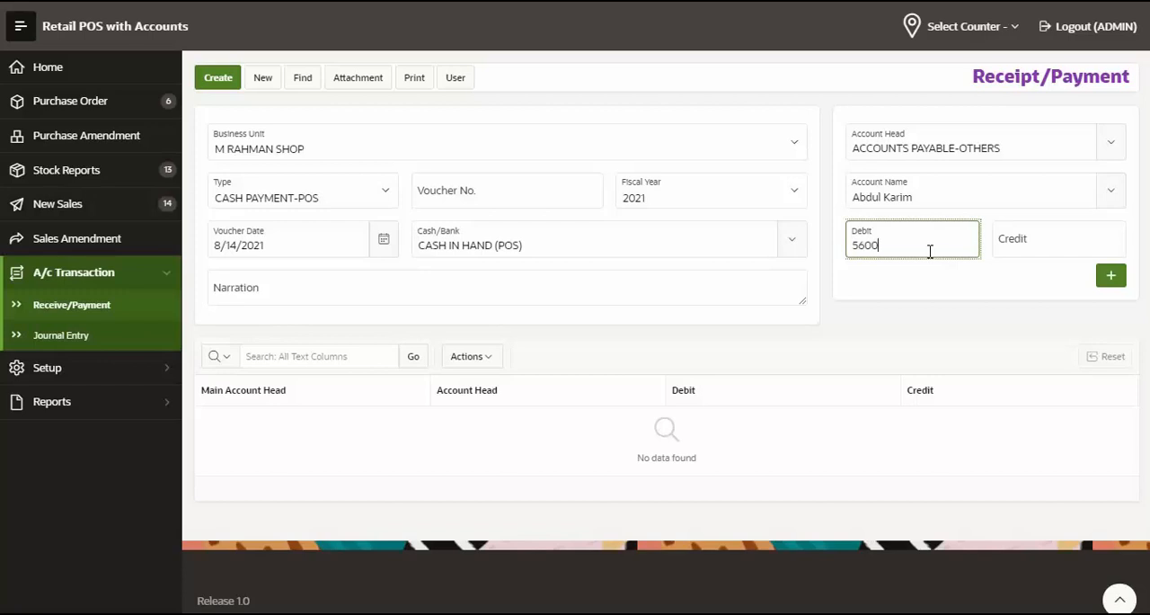
pyautogui.click(1111, 277)
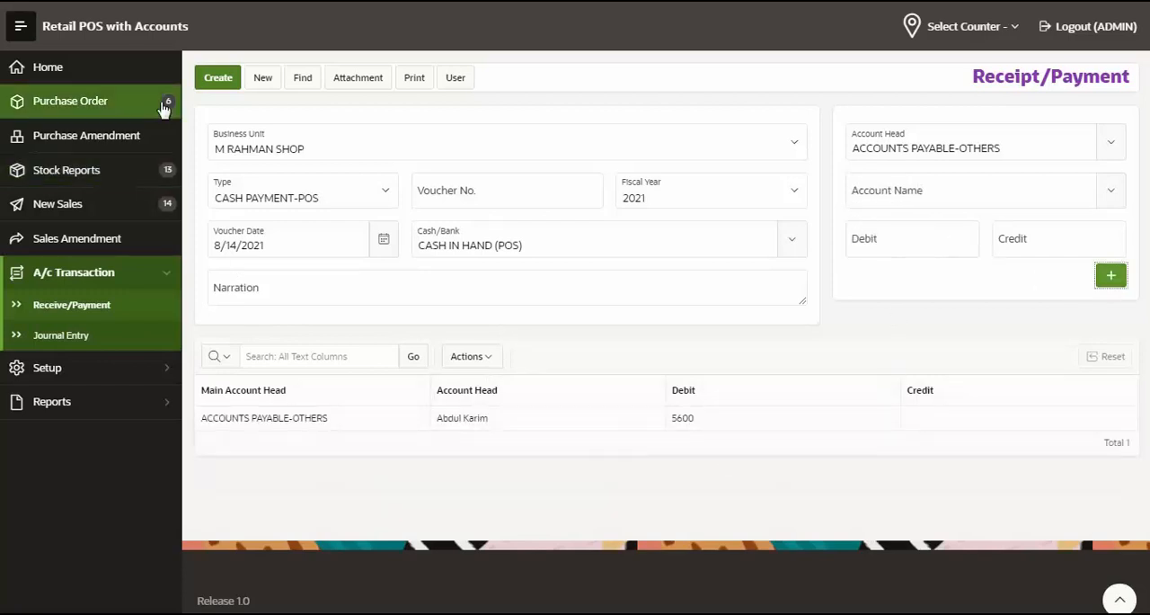
# Create the payment voucher, preview its printable report, and close the preview
pyautogui.click(216, 81)
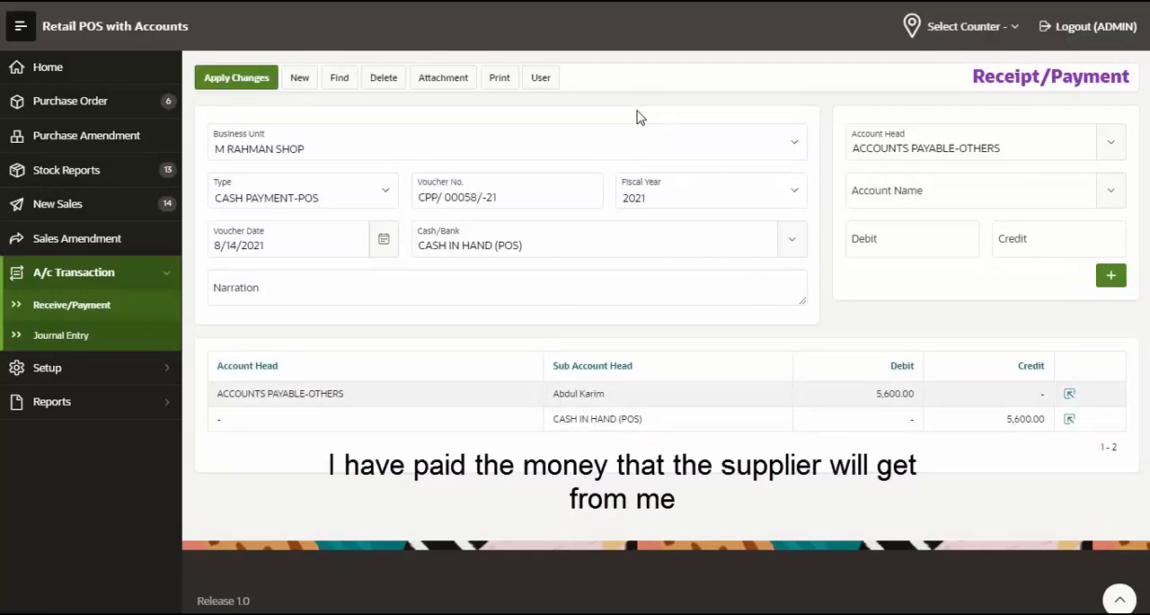
pyautogui.click(500, 79)
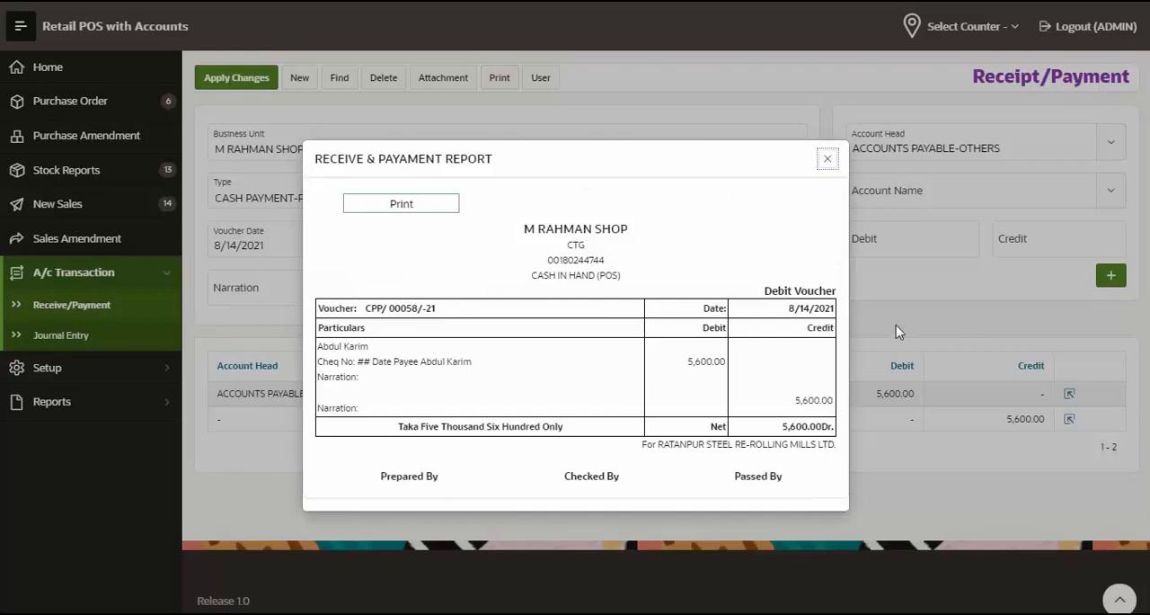
pyautogui.press('Escape')
# Bring up the vendor's Ledger report for 8/14/2021 again and check the closing balance after the payment
pyautogui.click(54, 401)
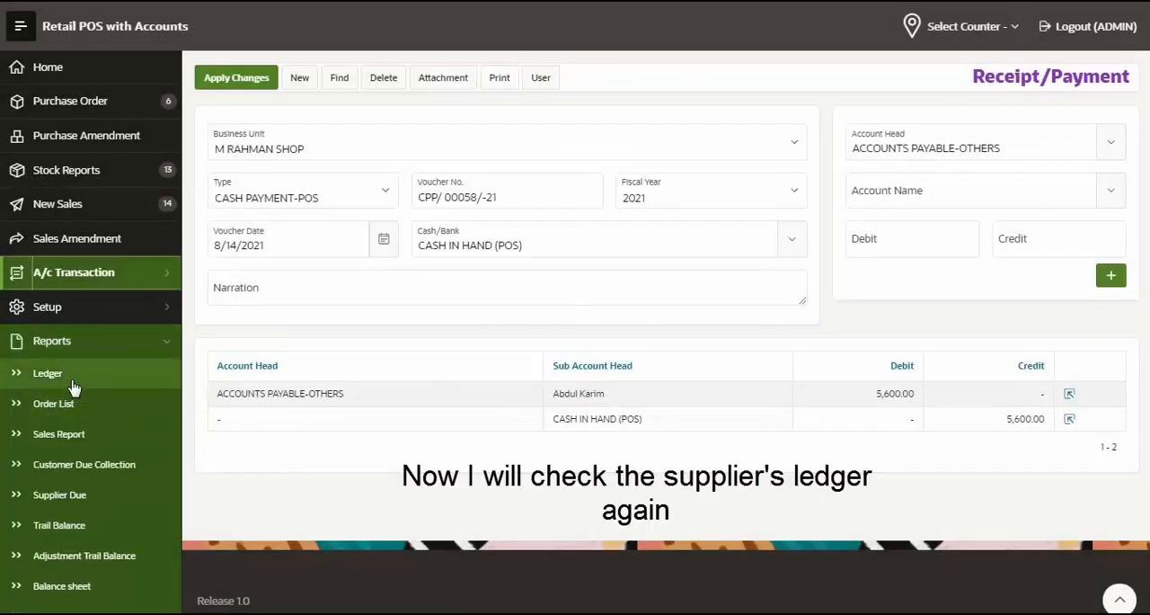
pyautogui.click(73, 382)
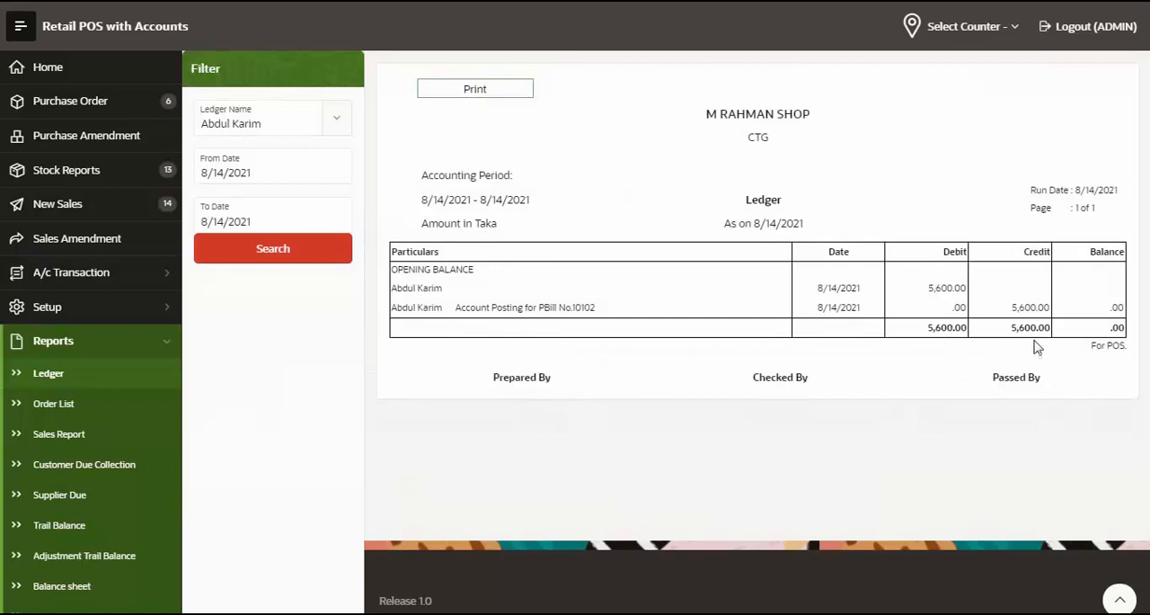
pyautogui.moveTo(1125, 329); pyautogui.dragTo(1096, 331)
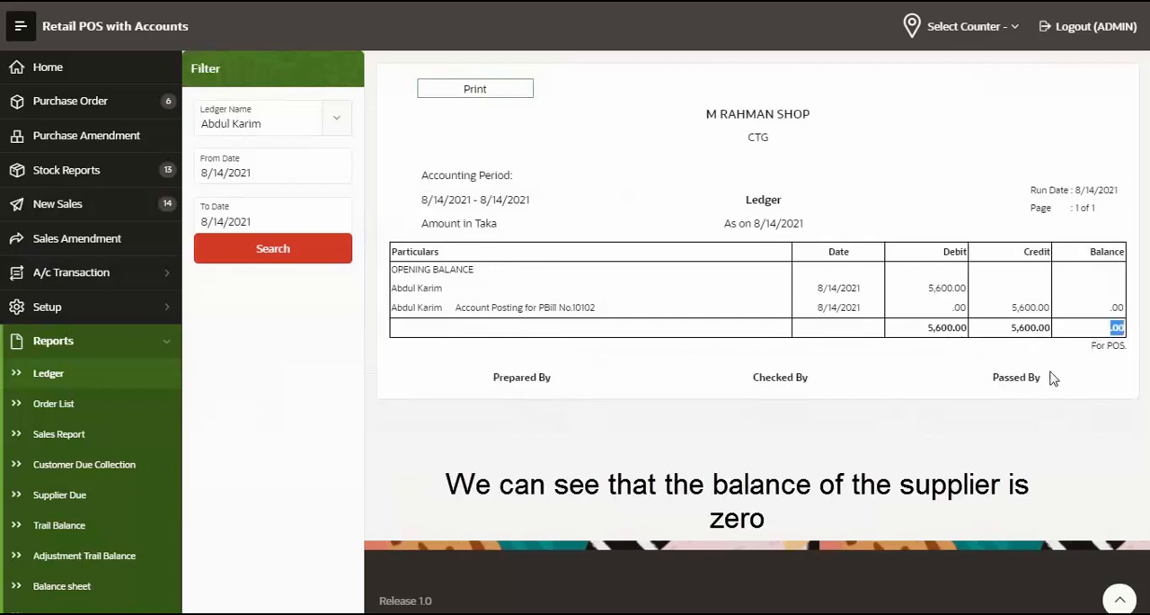
pyautogui.click(1044, 387)
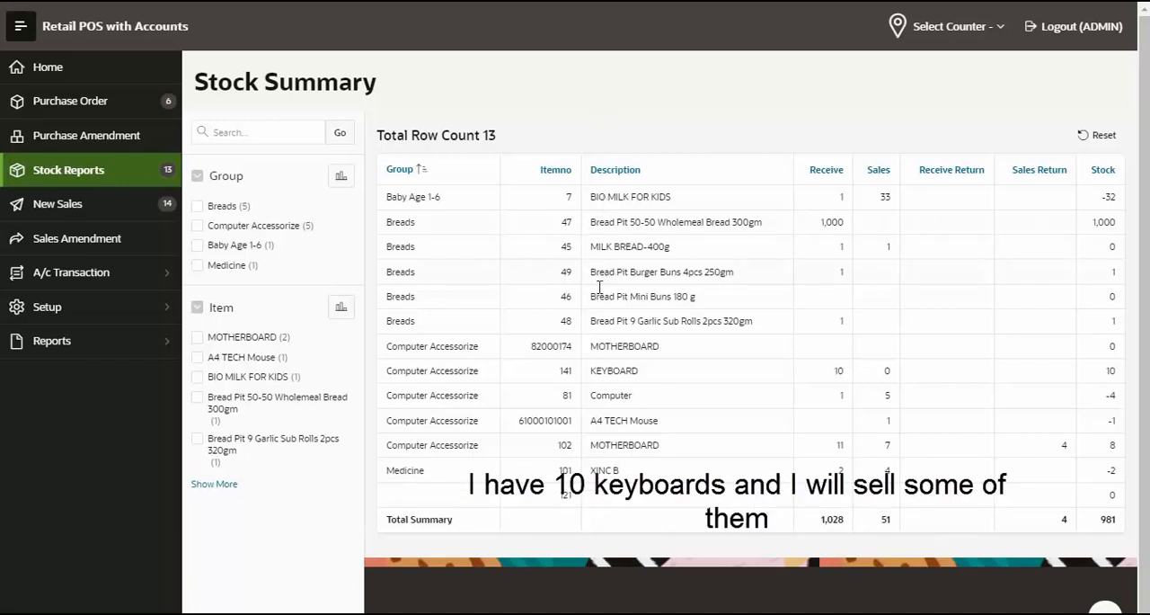
# Check KEYBOARD's stock in the Stock Reports and start a new sale with one KEYBOARD added by barcode
pyautogui.doubleClick(606, 373)
pyautogui.click(101, 208)
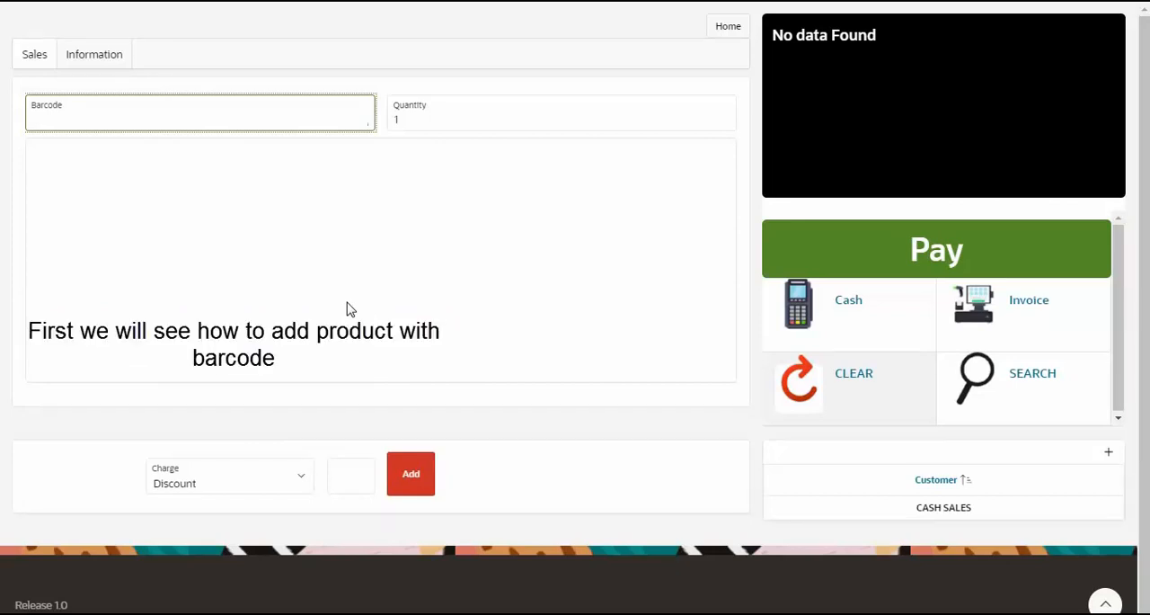
pyautogui.press('Return')
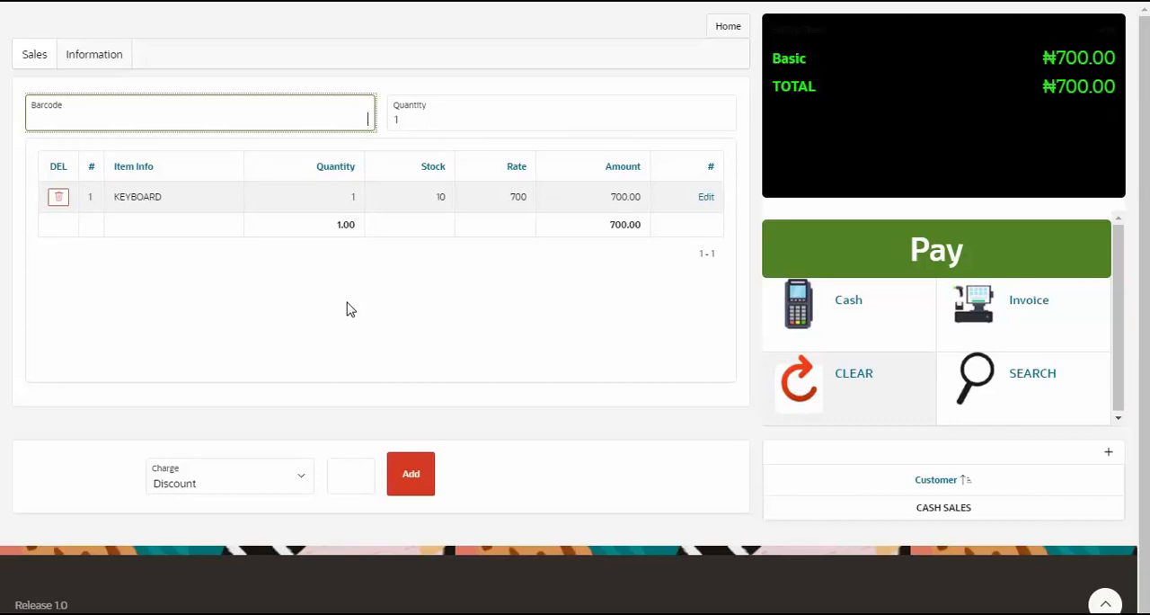
pyautogui.click(651, 388)
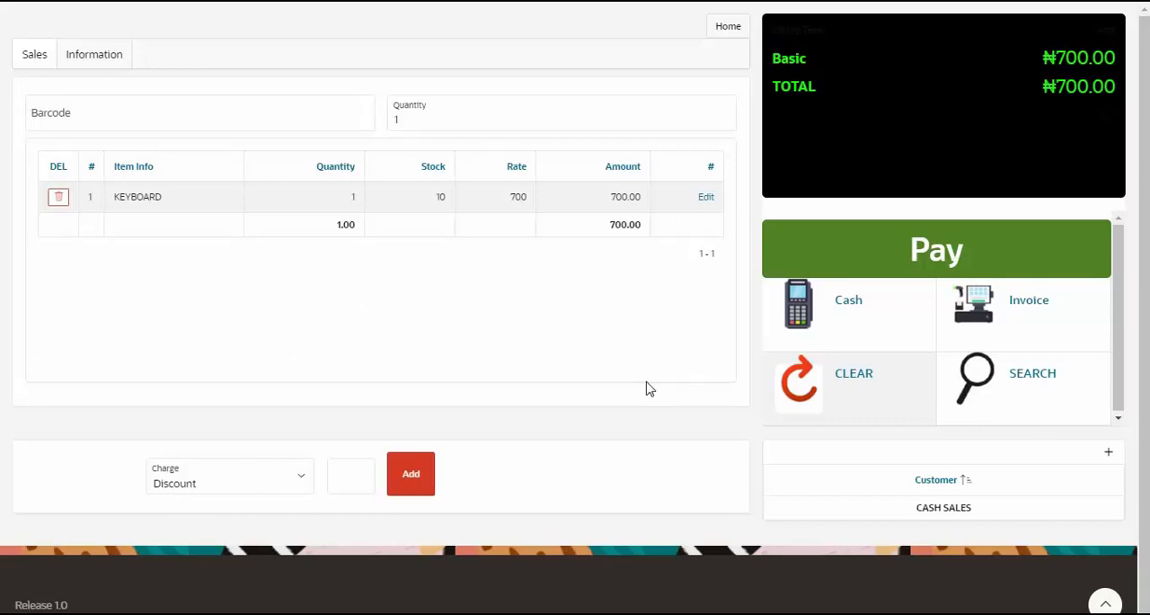
# Pay 700 in cash for the KEYBOARD sale and complete it
pyautogui.hotkey('ctrl', 'x')
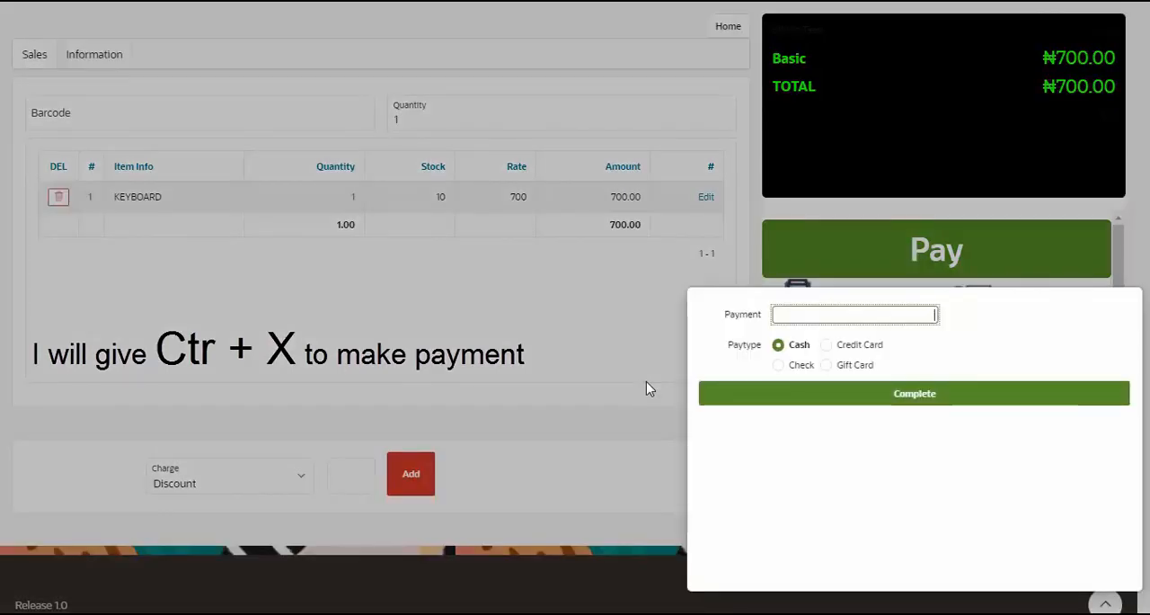
pyautogui.write('700')
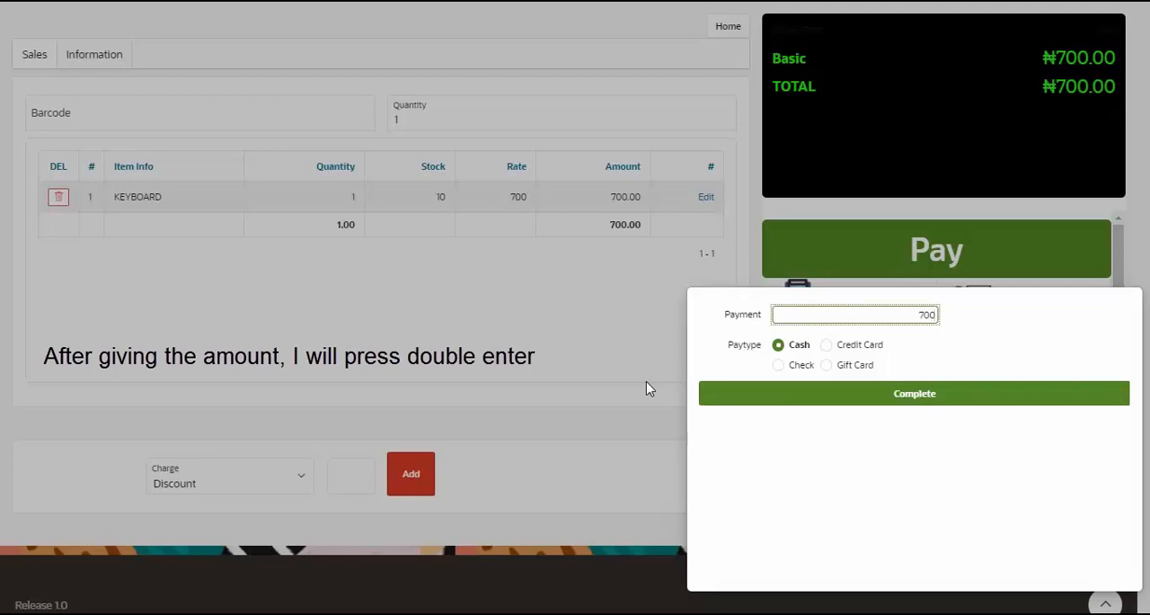
pyautogui.press('Return')
pyautogui.press('Return')
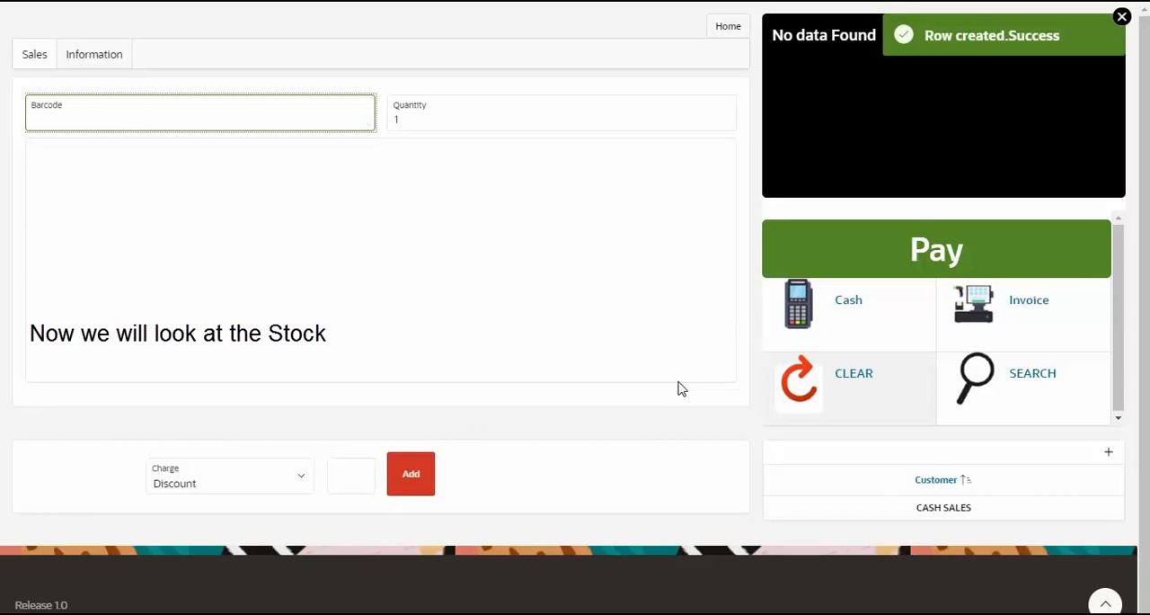
# Return to the home area and check KEYBOARD's sold and stock quantities in the Stock Reports
pyautogui.click(728, 30)
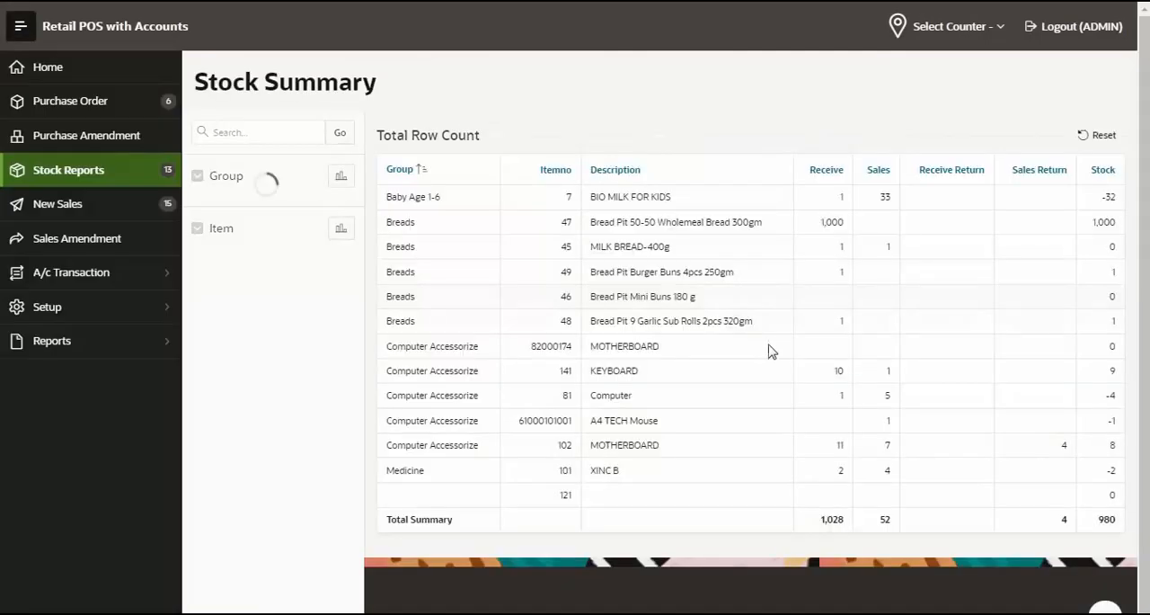
pyautogui.doubleClick(592, 371)
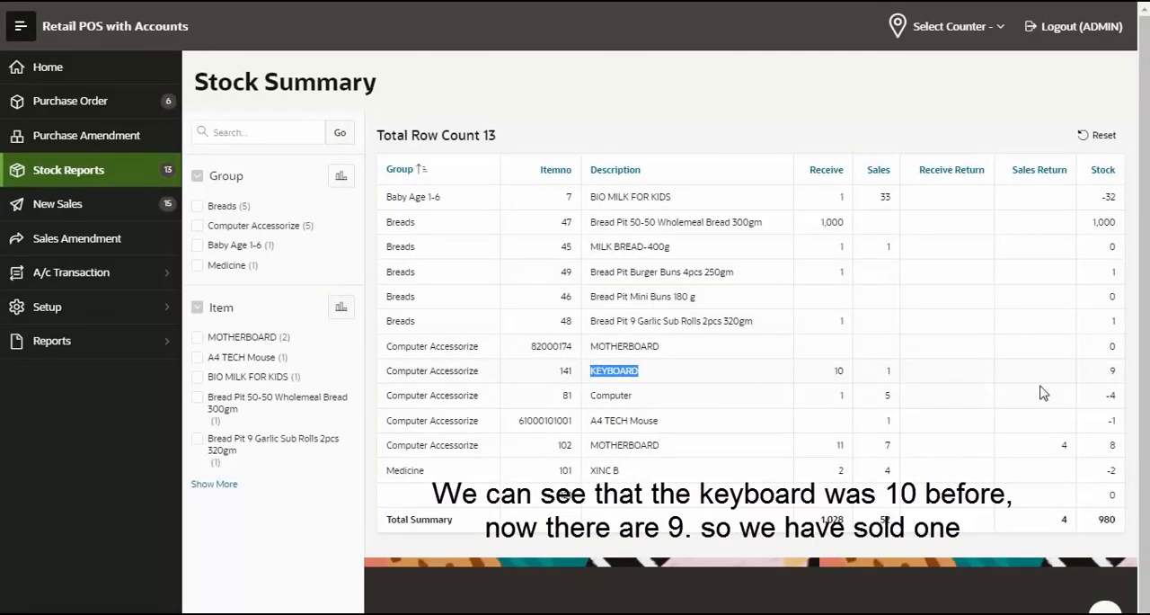
pyautogui.click(1117, 375)
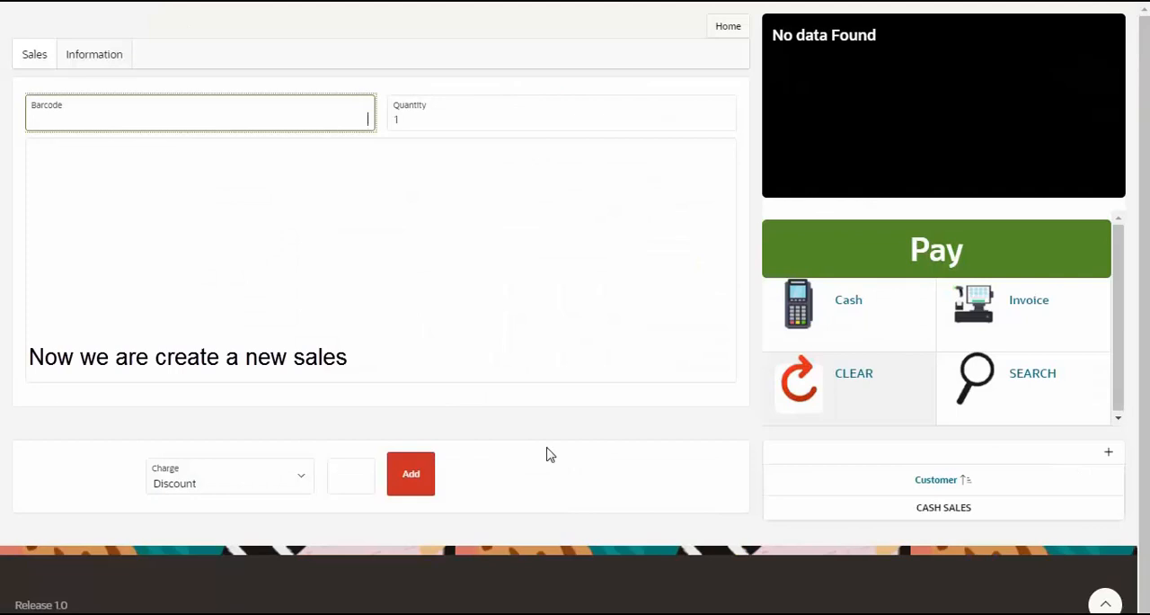
# Add KEYBOARD to a new sale by barcode 100 and apply a 1% discount to its line
pyautogui.write('100')
pyautogui.press('Return')
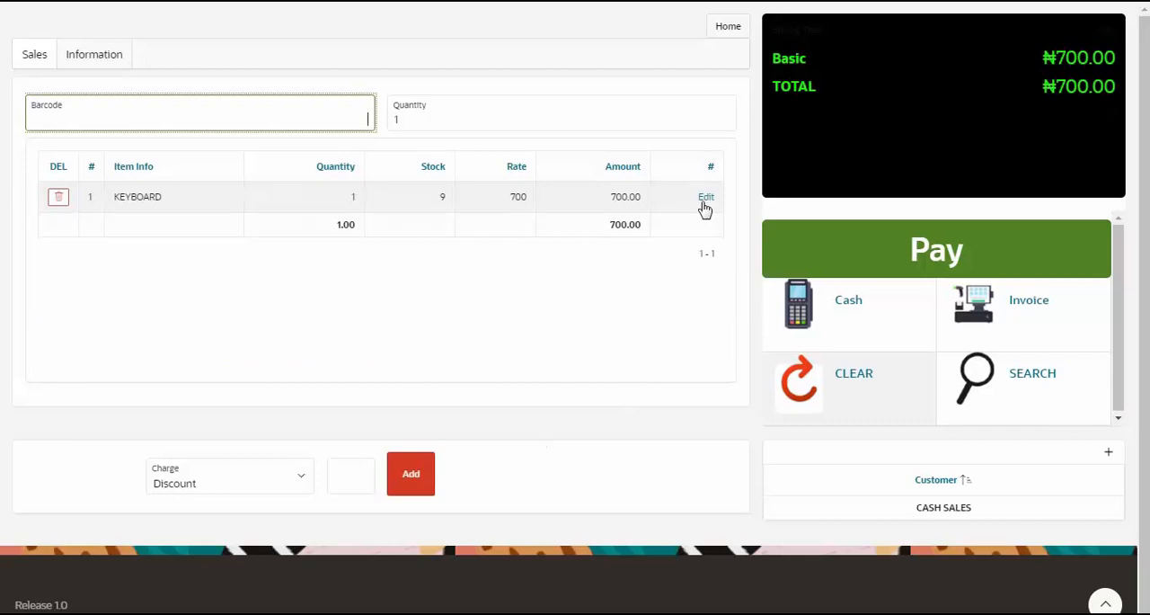
pyautogui.click(704, 206)
pyautogui.click(707, 199)
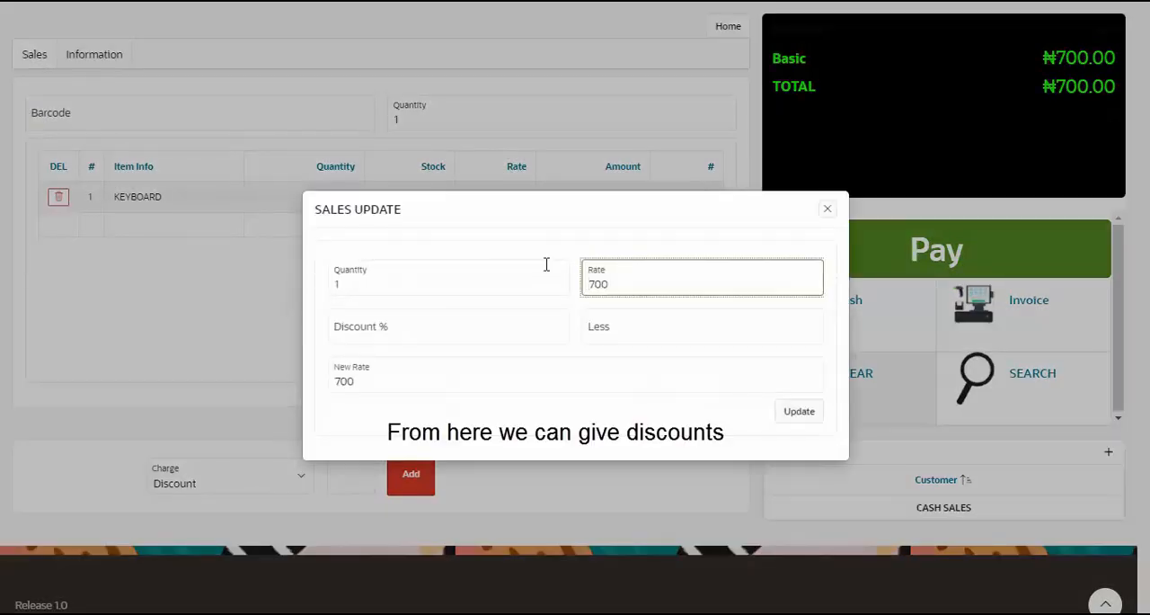
pyautogui.click(424, 321)
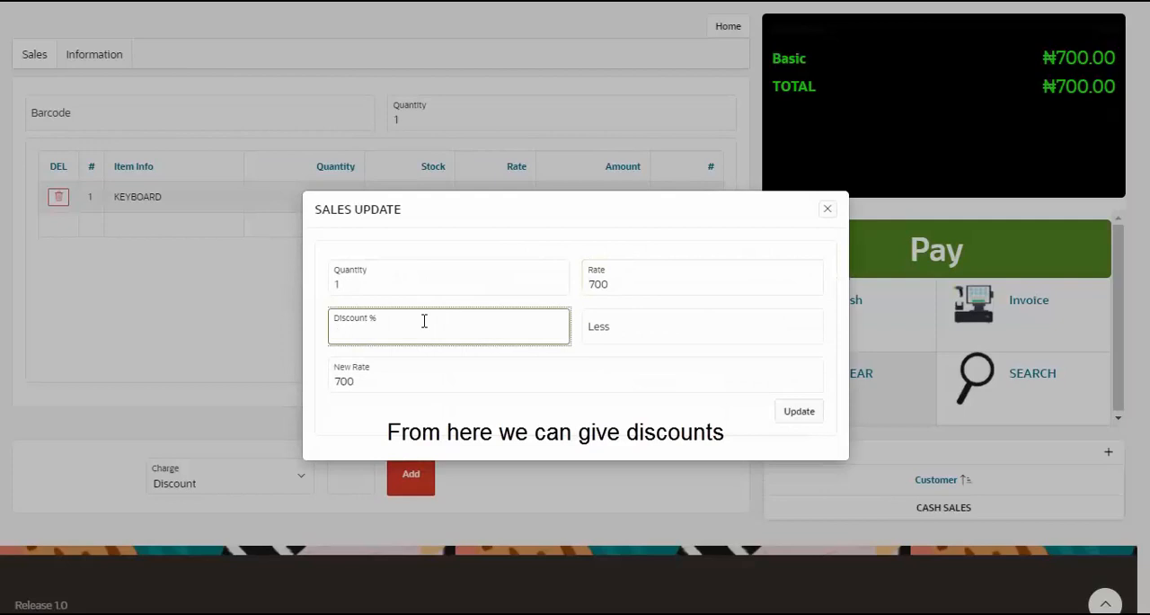
pyautogui.write('1')
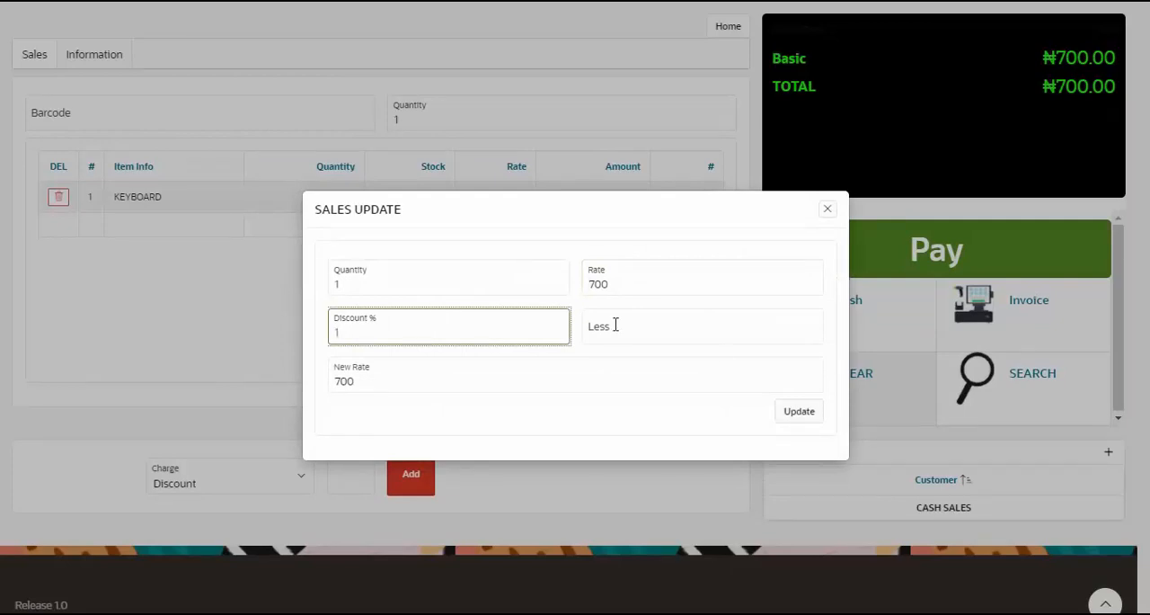
pyautogui.click(724, 352)
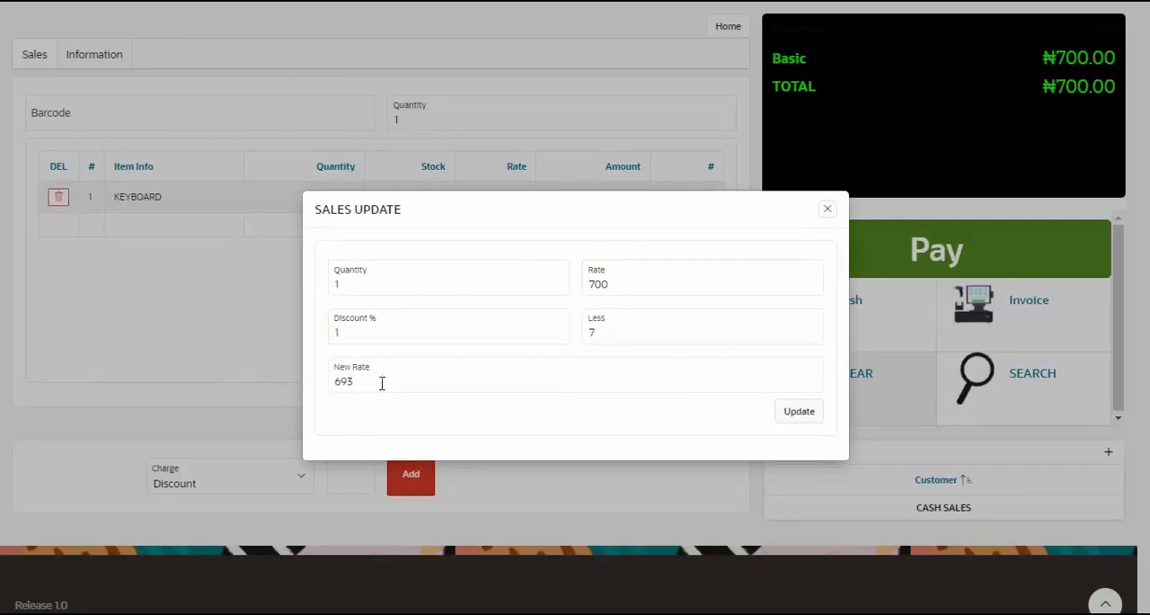
pyautogui.click(798, 413)
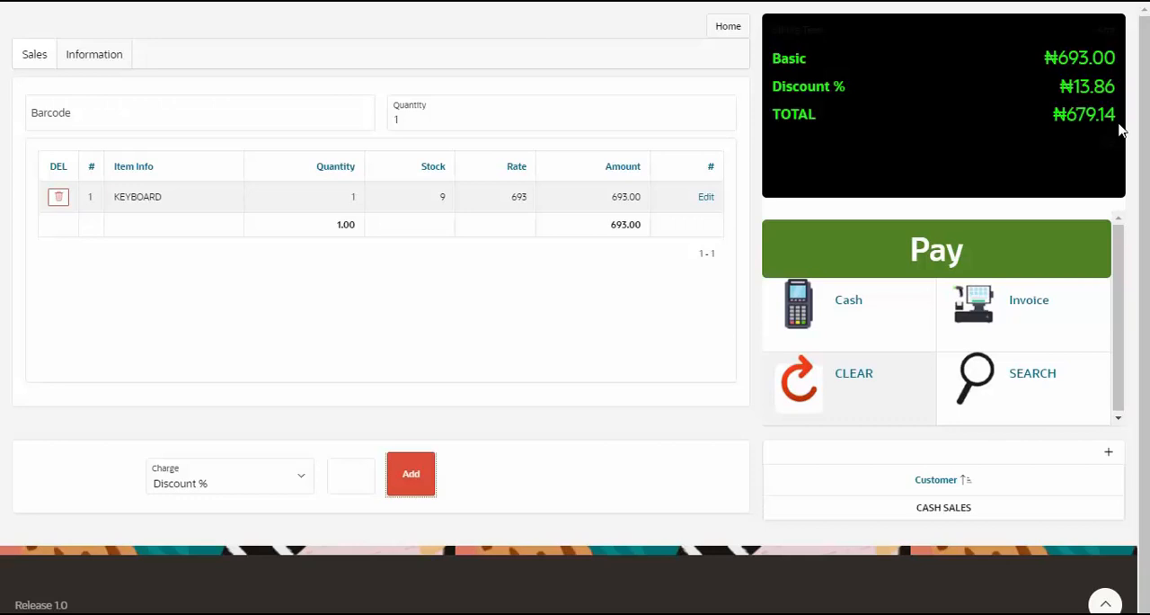
# Replace the default CASH SALES customer on the sale with the existing named customer and save the choice
pyautogui.tripleClick(952, 509)
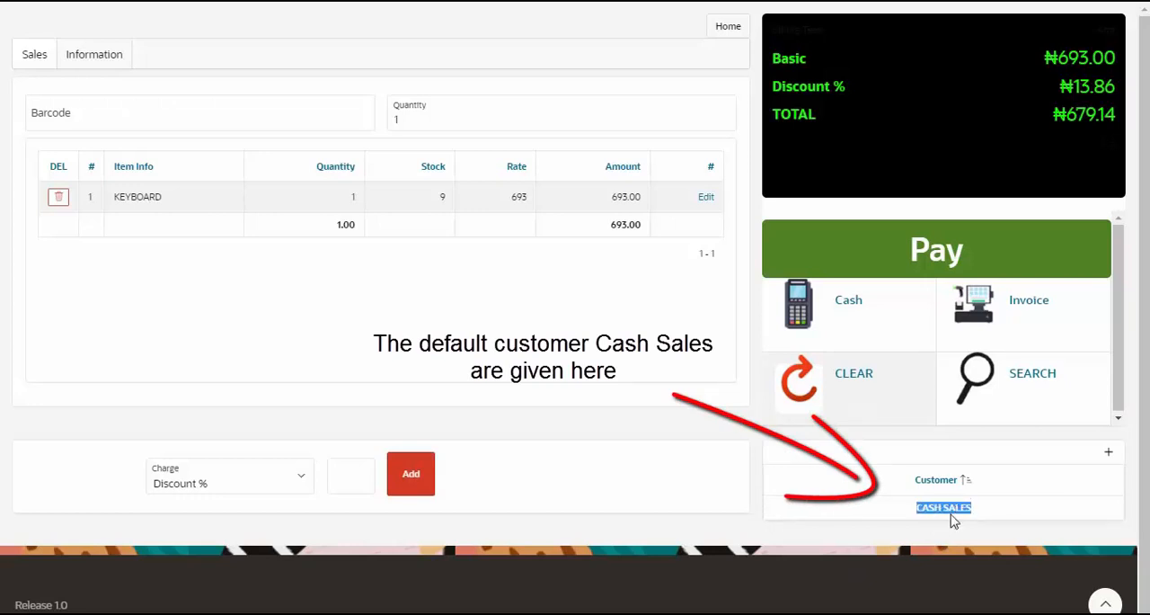
pyautogui.click(953, 516)
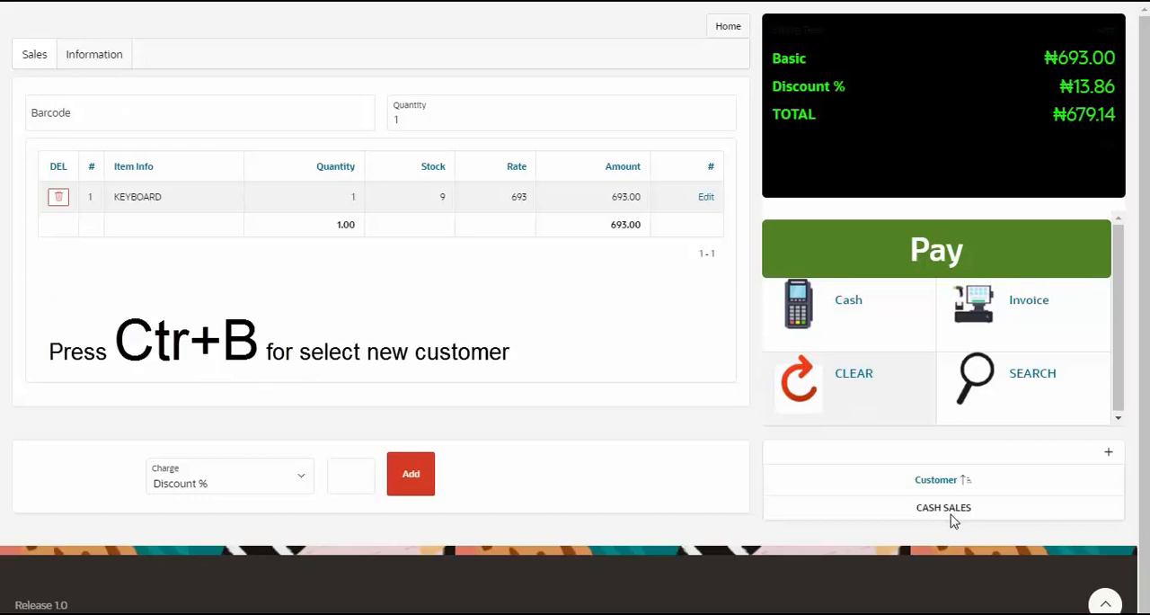
pyautogui.hotkey('ctrl', 'b')
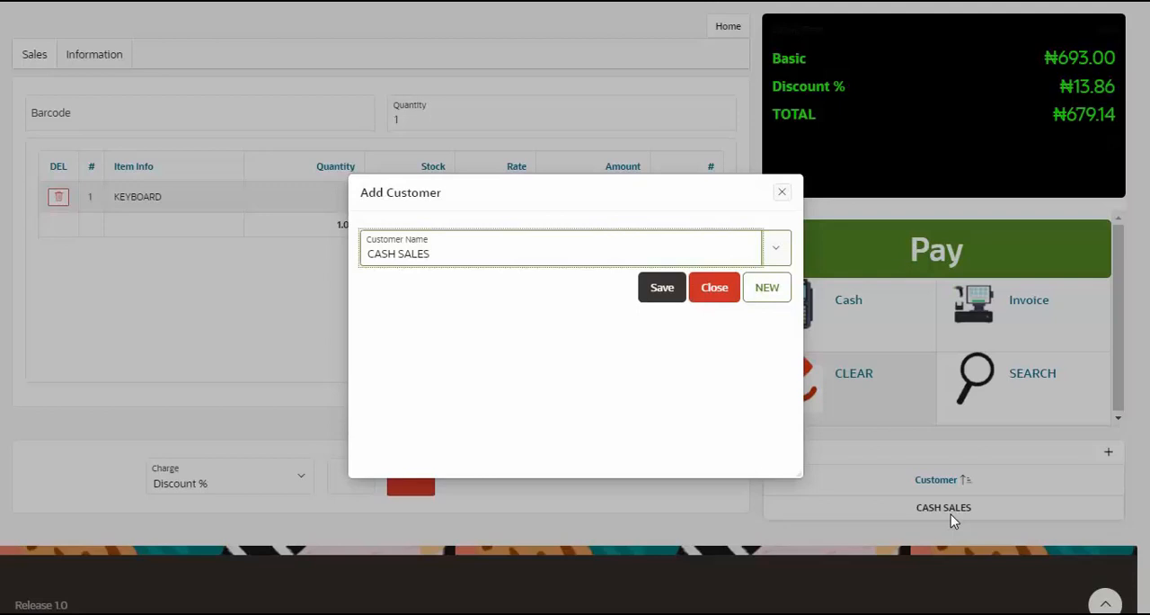
pyautogui.write('abdull')
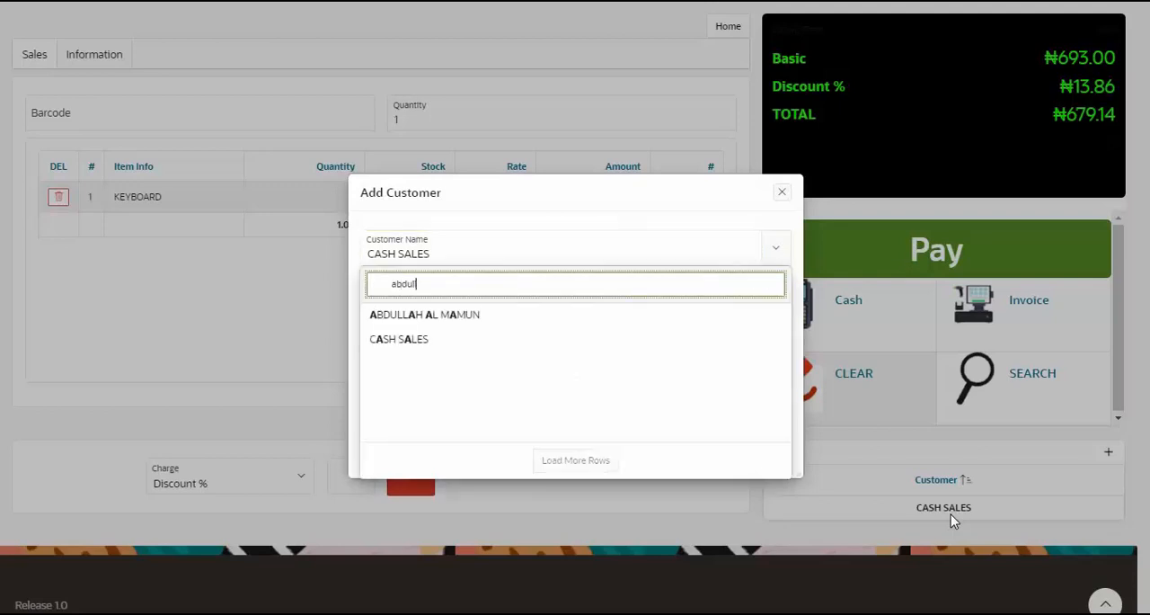
pyautogui.press('Return')
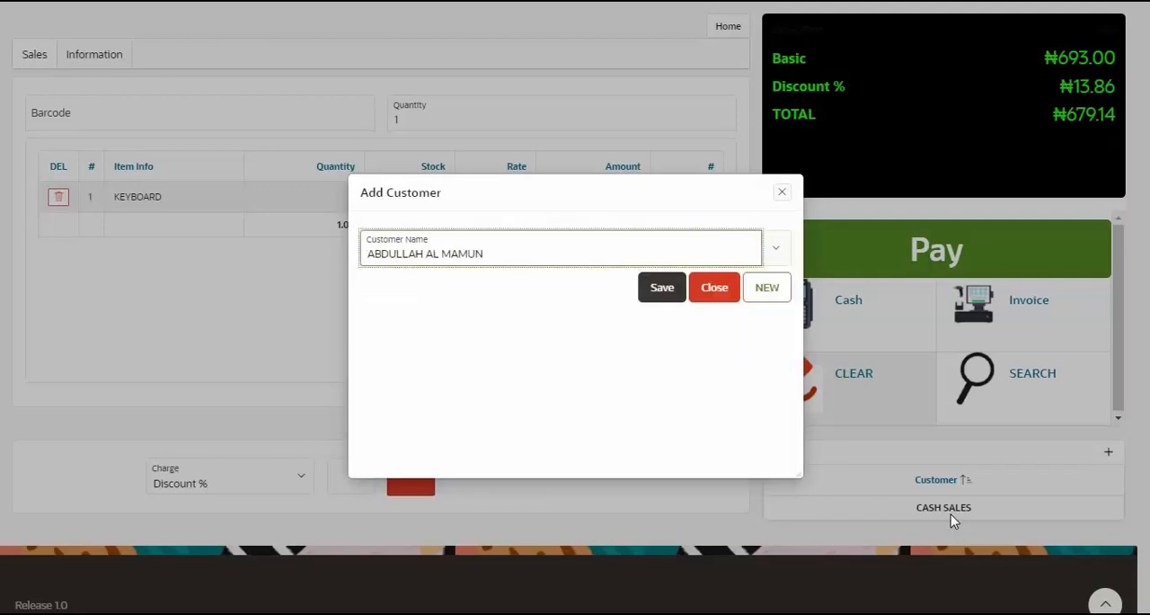
pyautogui.press('Tab')
pyautogui.press('Return')
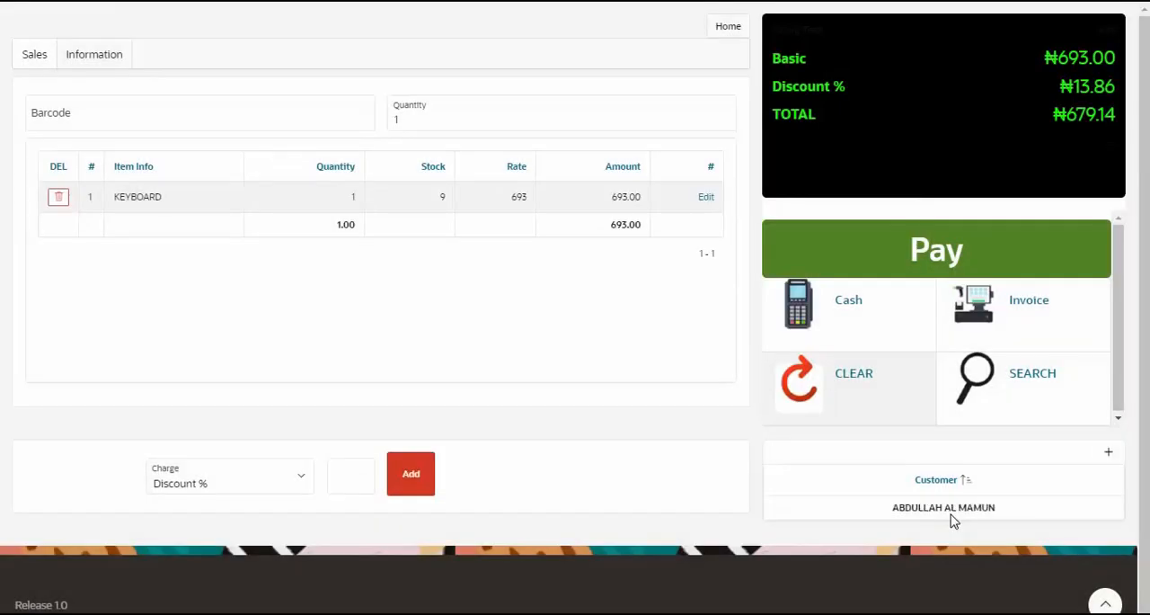
# Pay 679.14 in cash for the discounted KEYBOARD sale, complete it, and open its invoice
pyautogui.hotkey('ctrl', 'x')
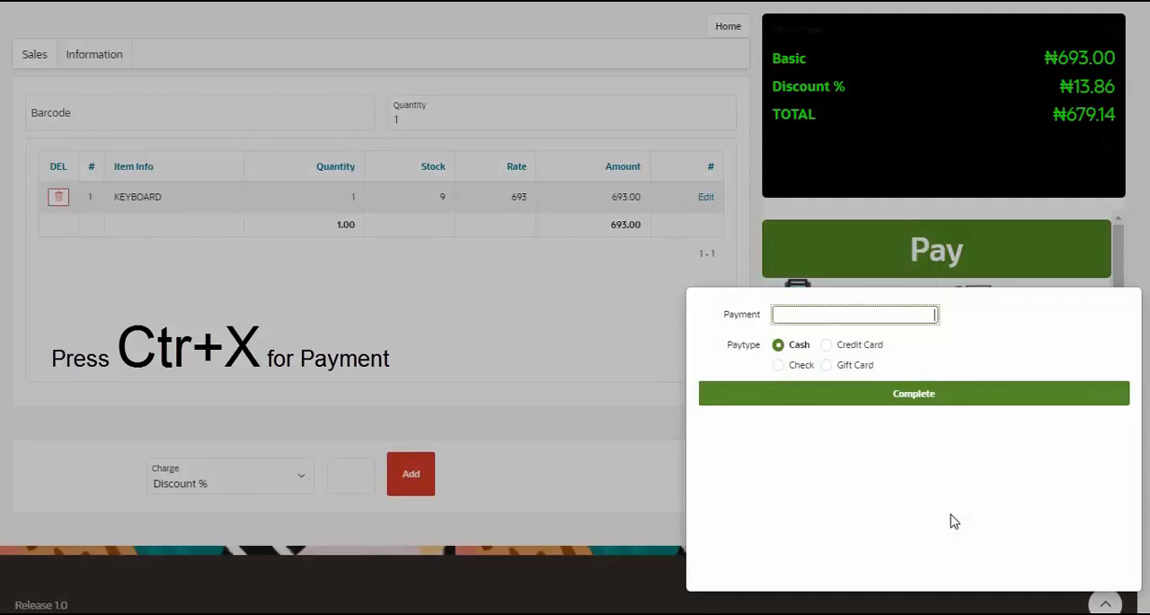
pyautogui.write('679.14')
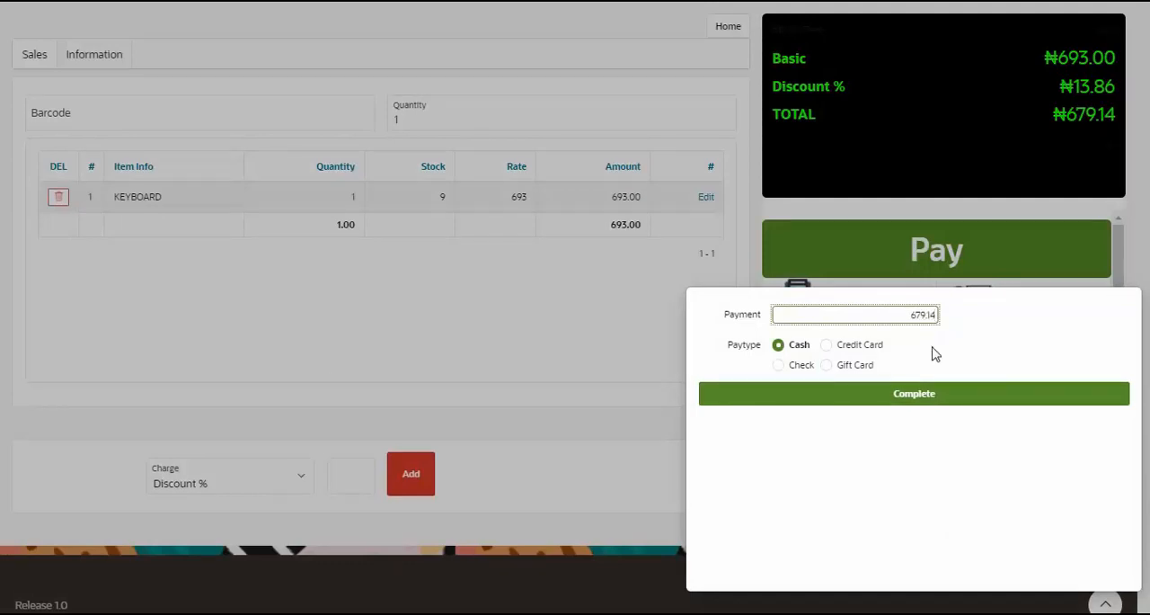
pyautogui.click(940, 404)
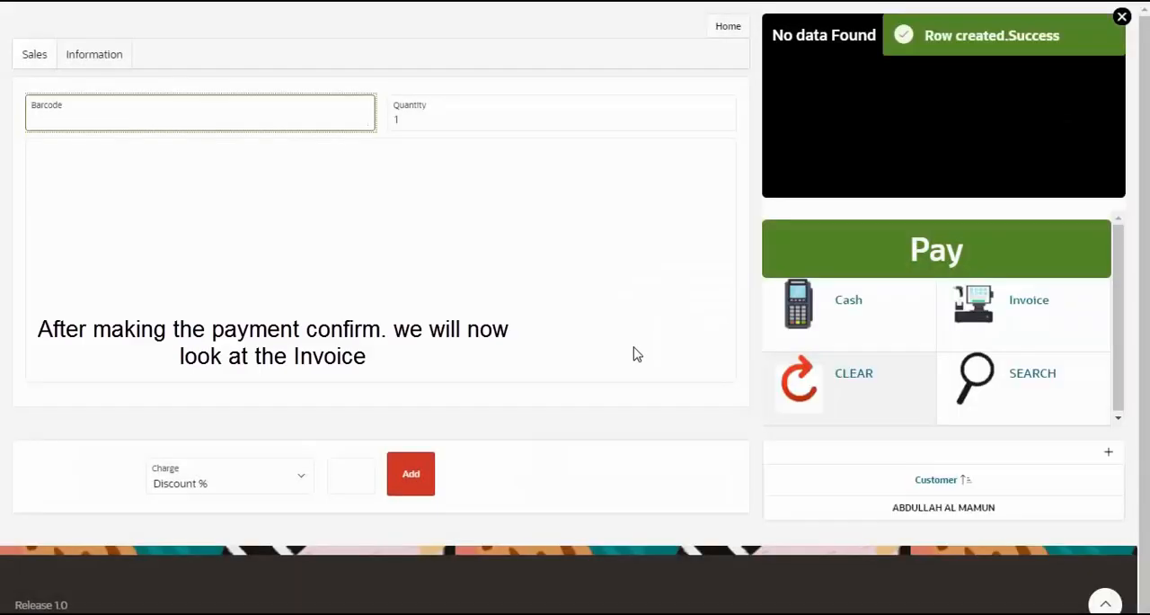
pyautogui.click(998, 330)
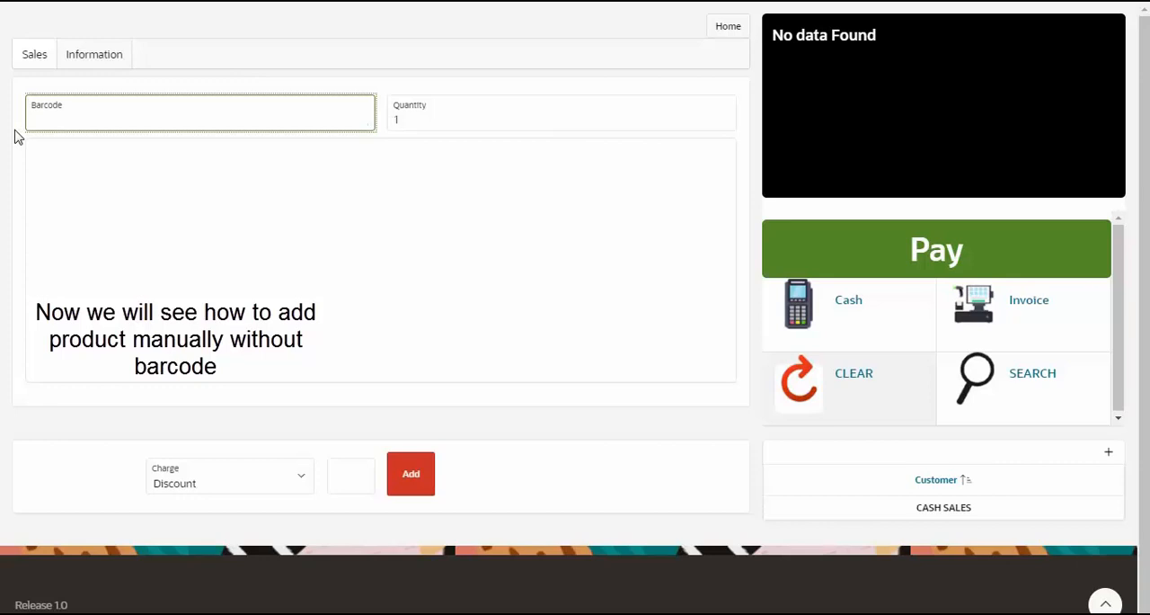
# Add A4 TECH Mouse, KEYBOARD, MILK BREAD-400g and BIO MILK FOR KIDS to a new sale through the item search
pyautogui.click(1003, 374)
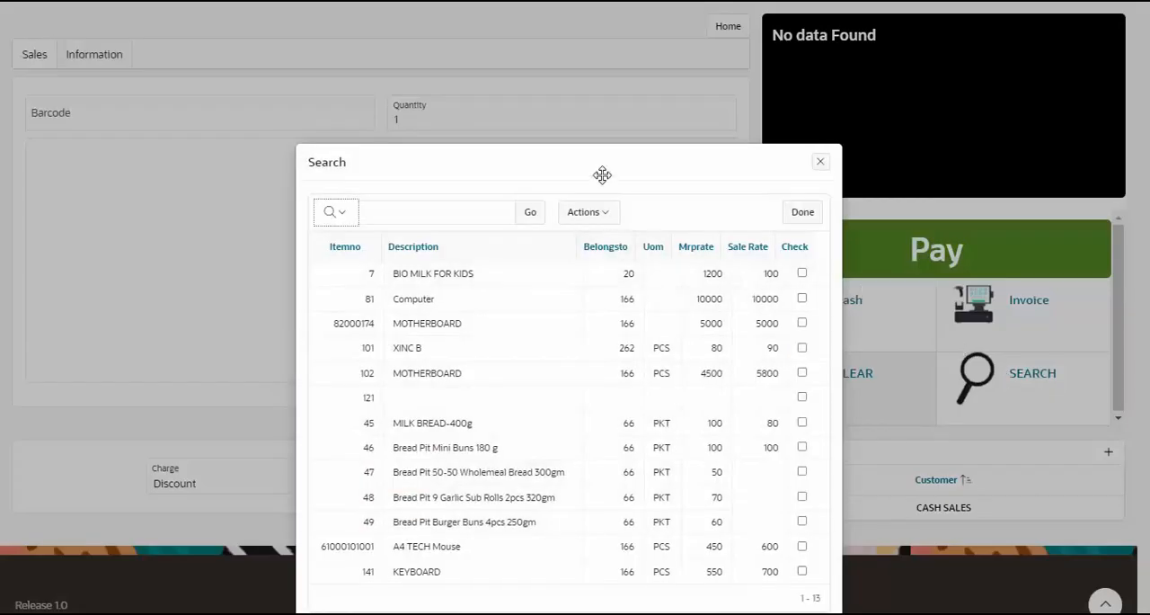
pyautogui.moveTo(602, 174); pyautogui.dragTo(550, 109)
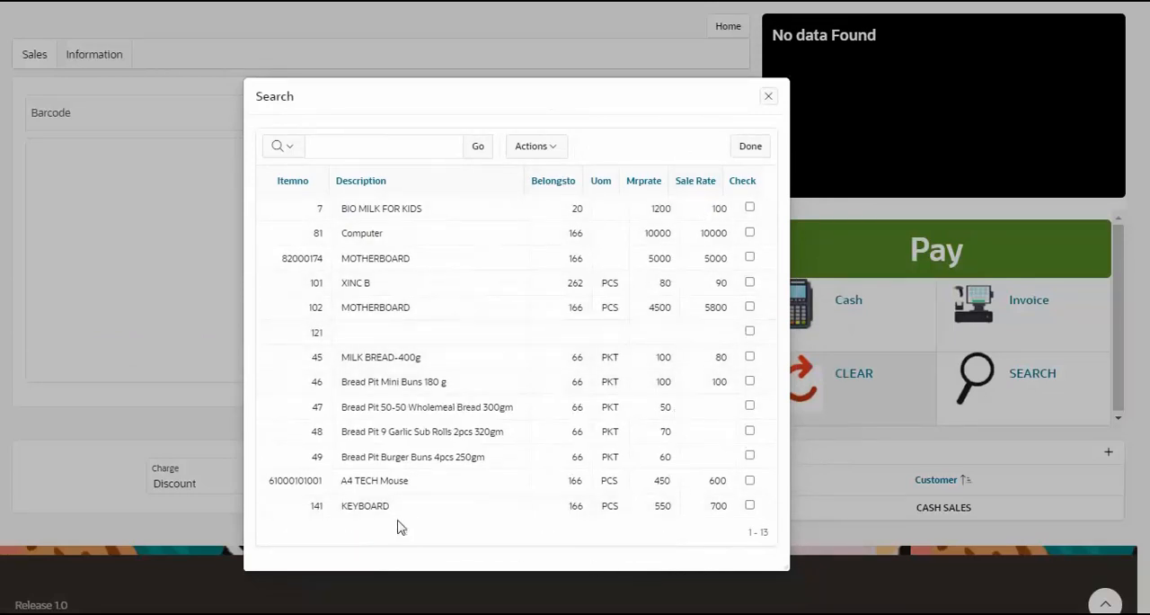
pyautogui.click(750, 482)
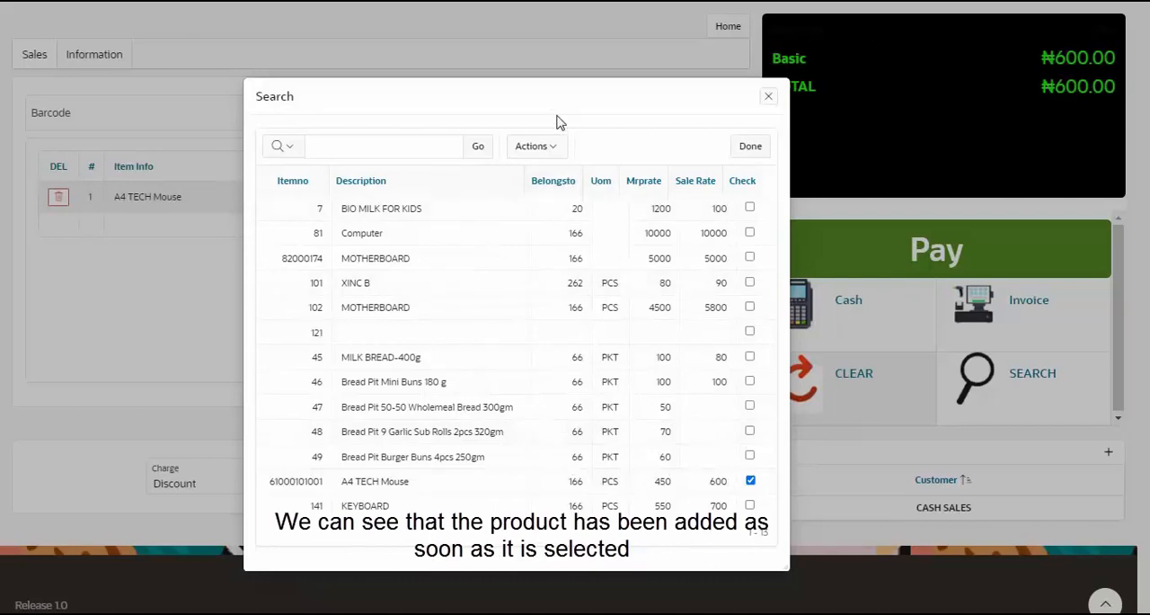
pyautogui.moveTo(575, 108); pyautogui.dragTo(492, 113)
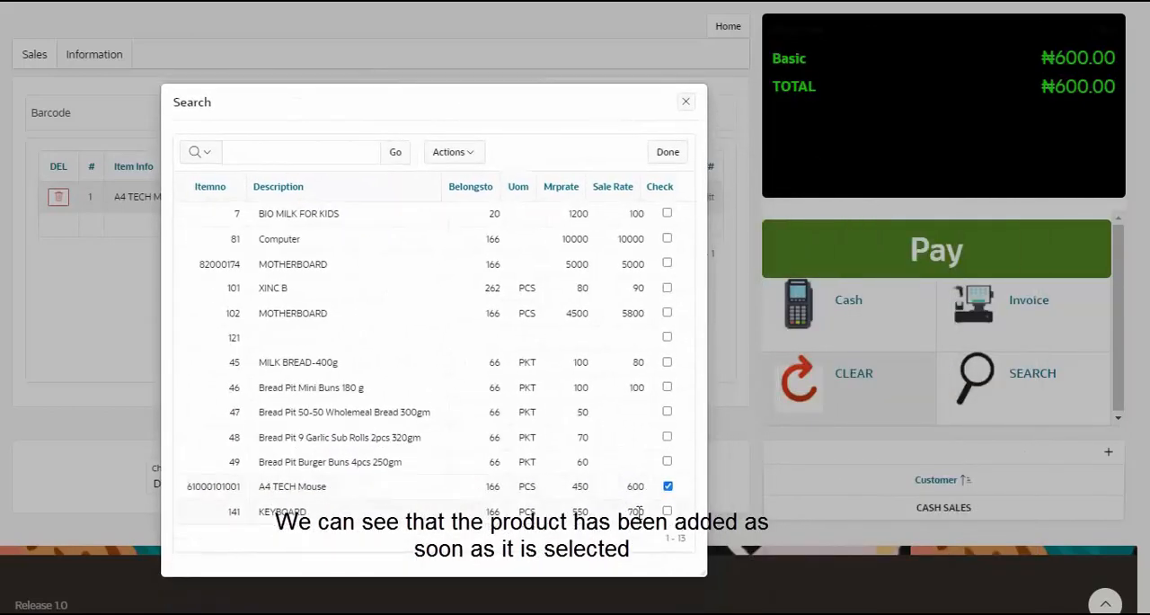
pyautogui.click(668, 510)
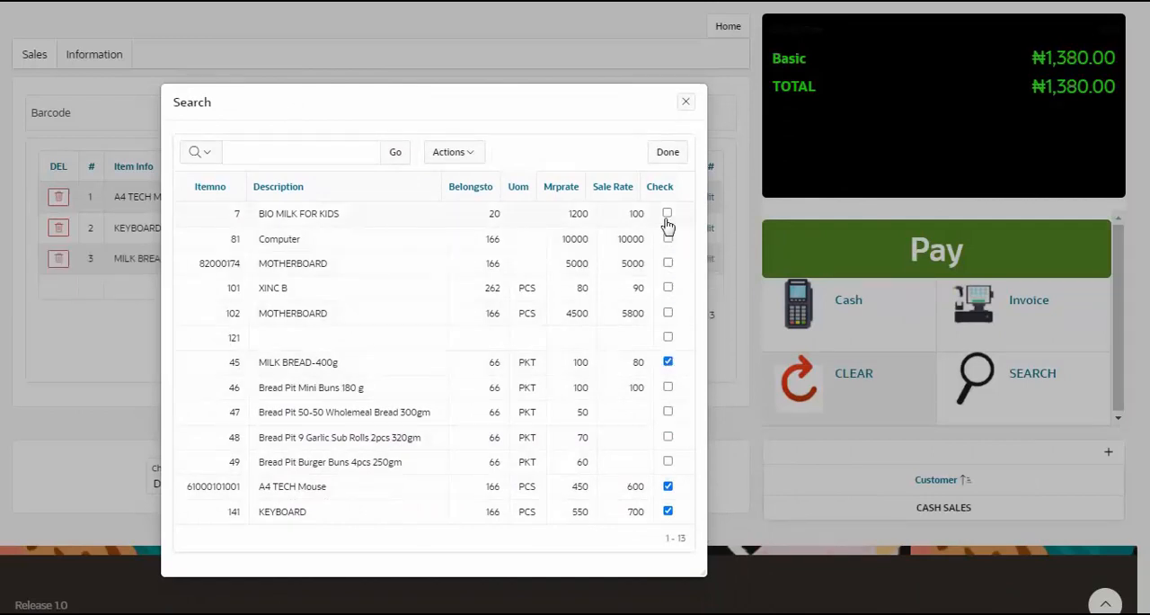
pyautogui.click(668, 155)
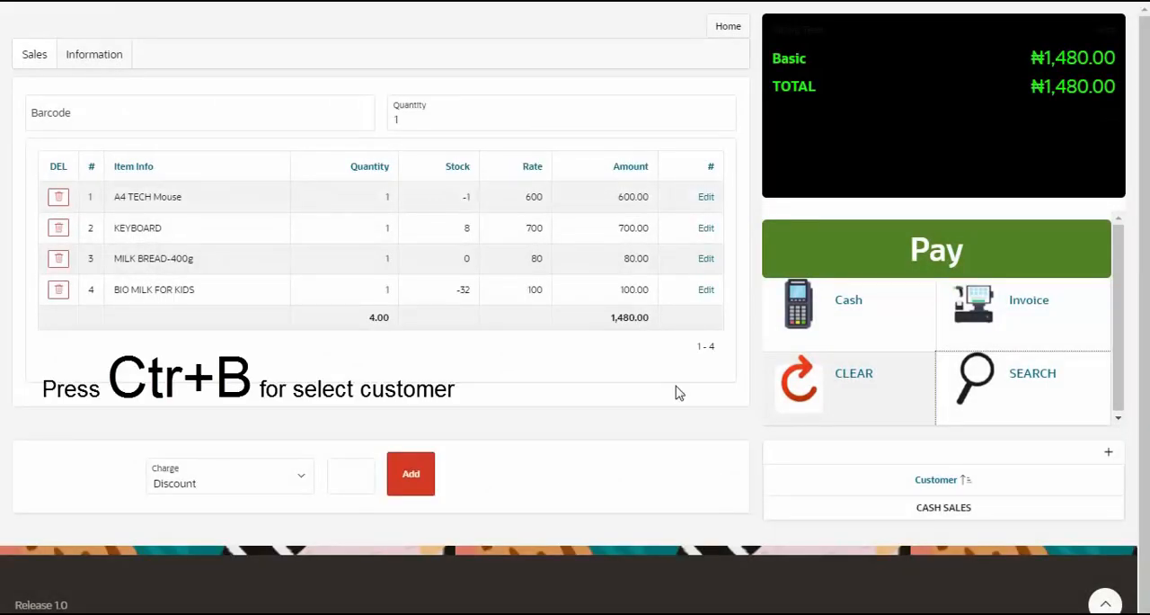
# Assign the existing named customer to the four-item sale in place of CASH SALES and save the choice
pyautogui.hotkey('ctrl', 'b')
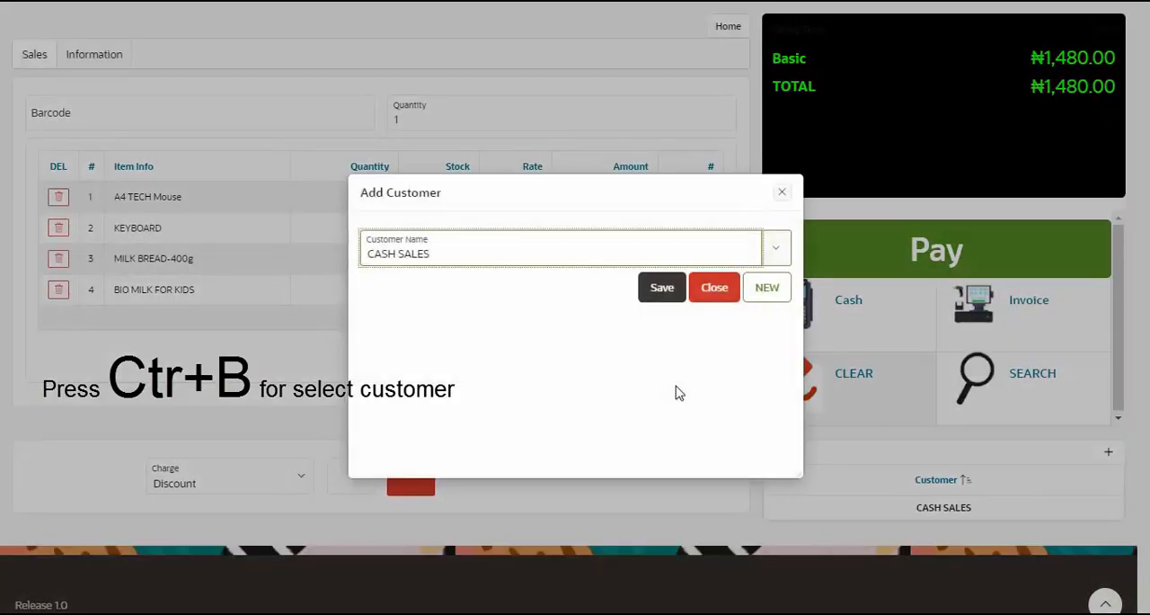
pyautogui.write('ab')
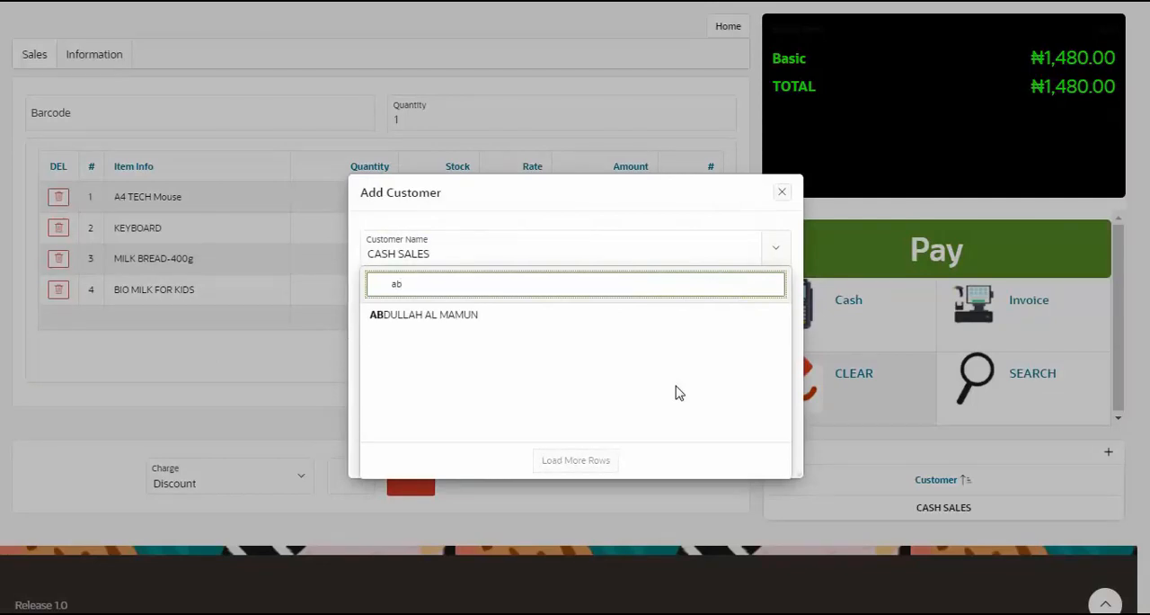
pyautogui.press('Down')
pyautogui.press('Return')
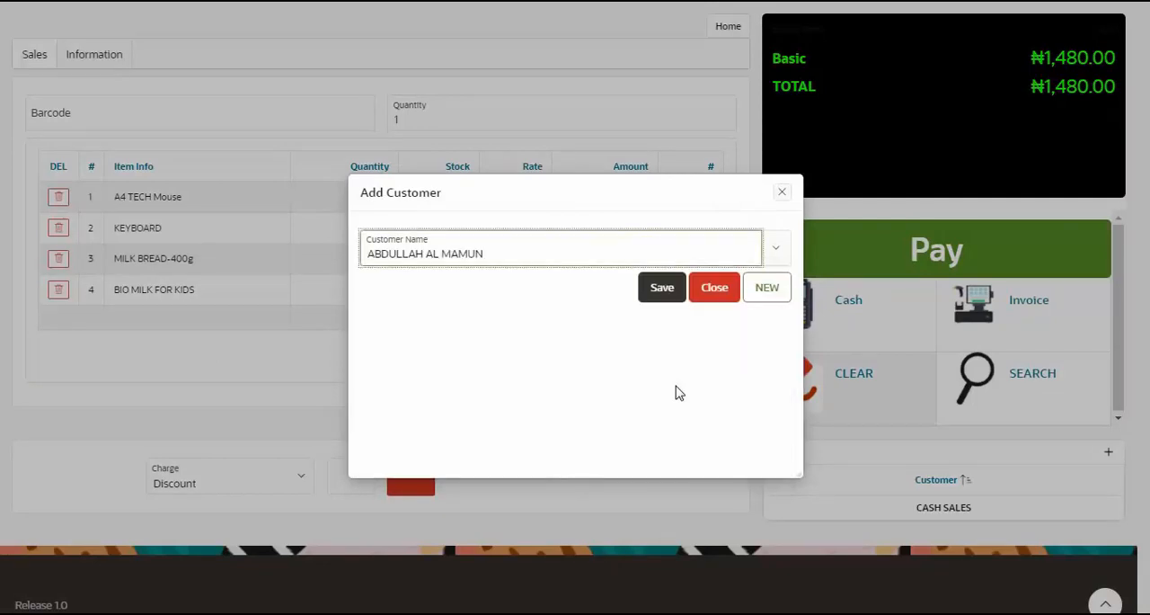
pyautogui.press('Tab')
pyautogui.press('Return')
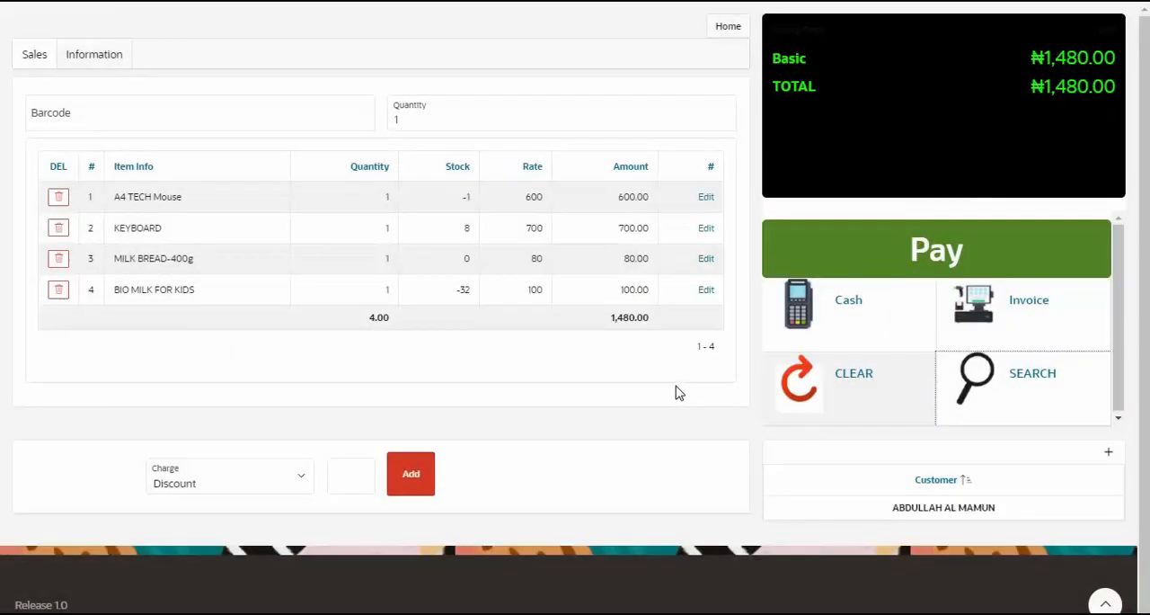
# Record a partial cash payment of 1400 for the four-item sale and complete it
pyautogui.hotkey('ctrl', 'x')
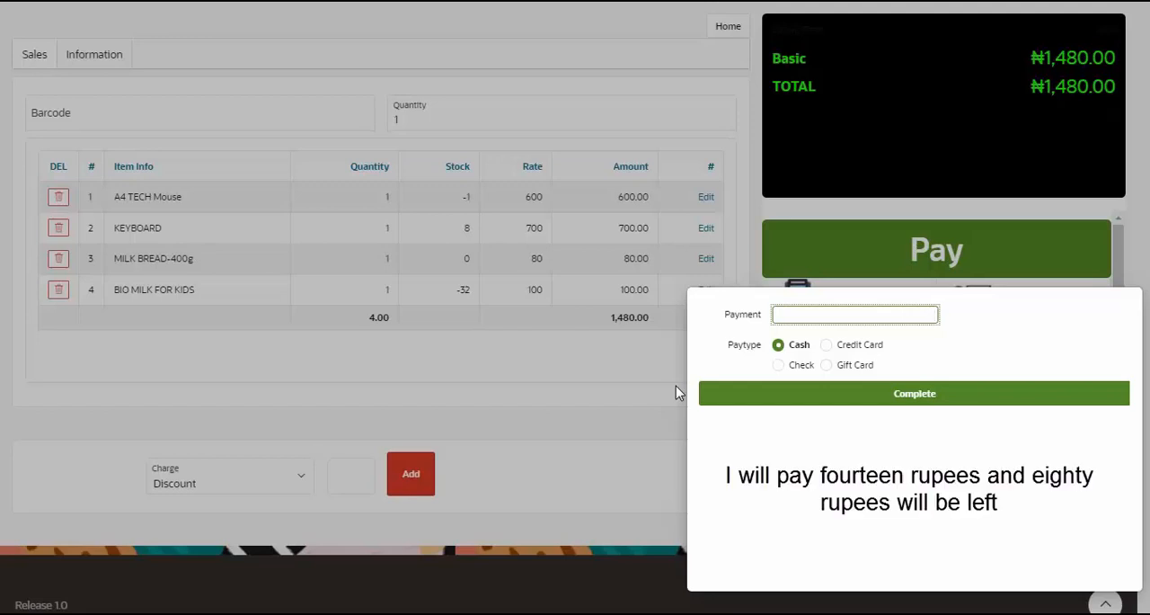
pyautogui.write('1400')
pyautogui.press('Tab')
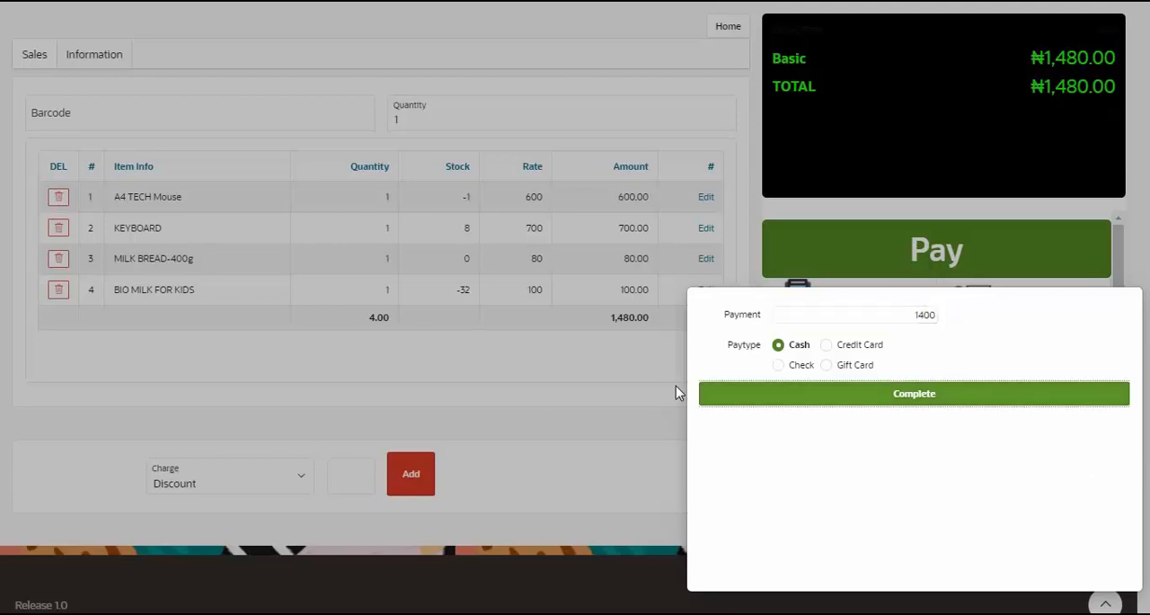
pyautogui.click(707, 395)
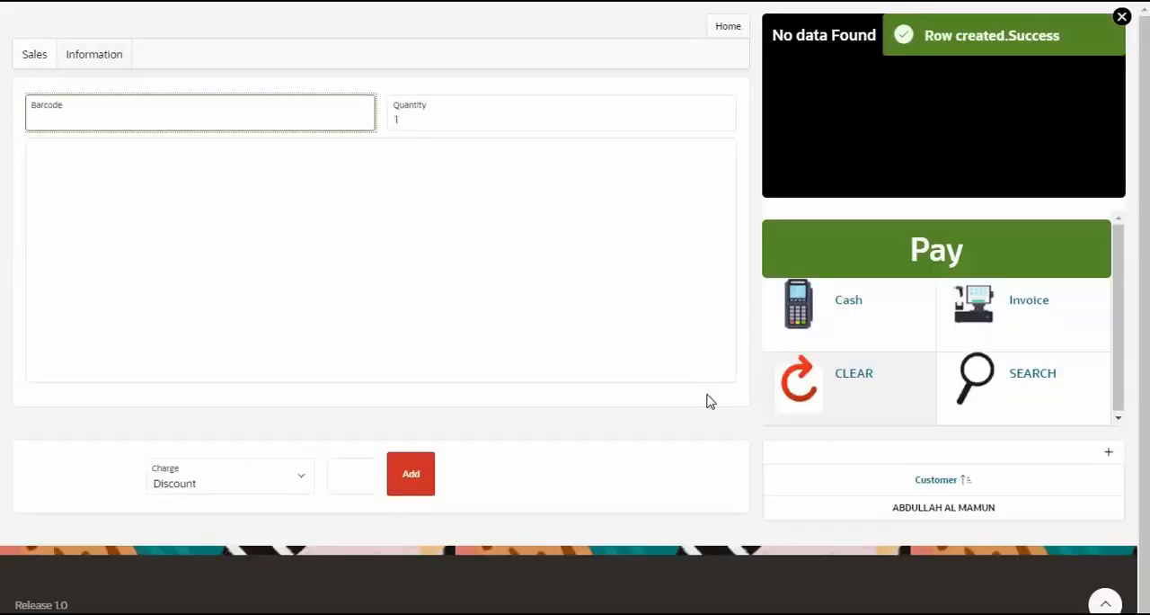
pyautogui.click(1122, 18)
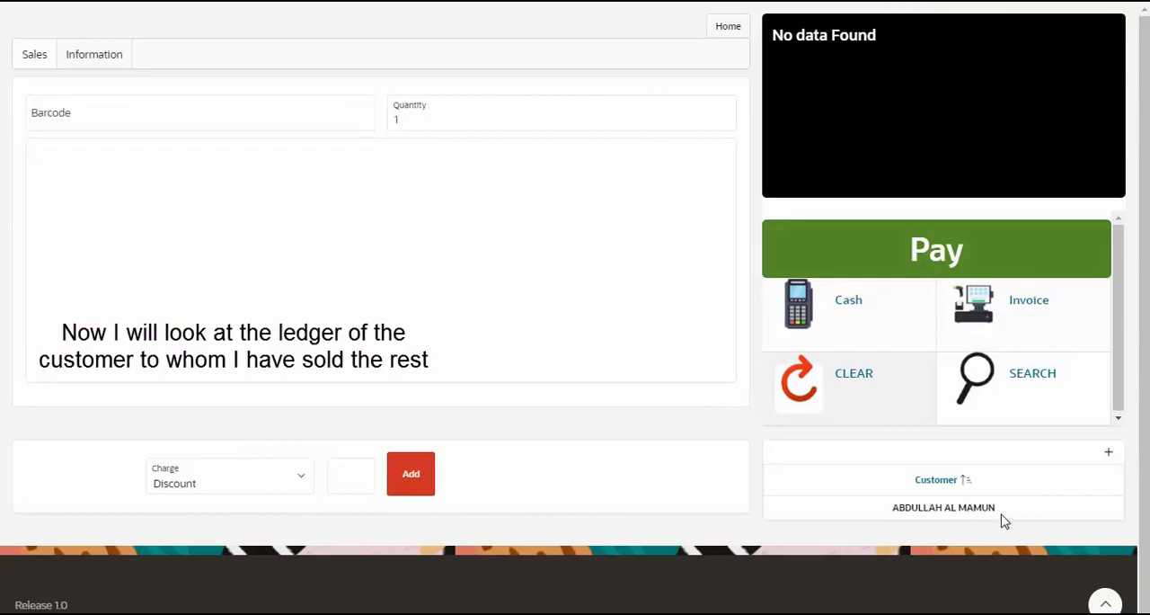
# Return to the home area and check the named customer's 8/14/2021 Ledger and the Customer Due Collection report
pyautogui.moveTo(1004, 521); pyautogui.dragTo(883, 525)
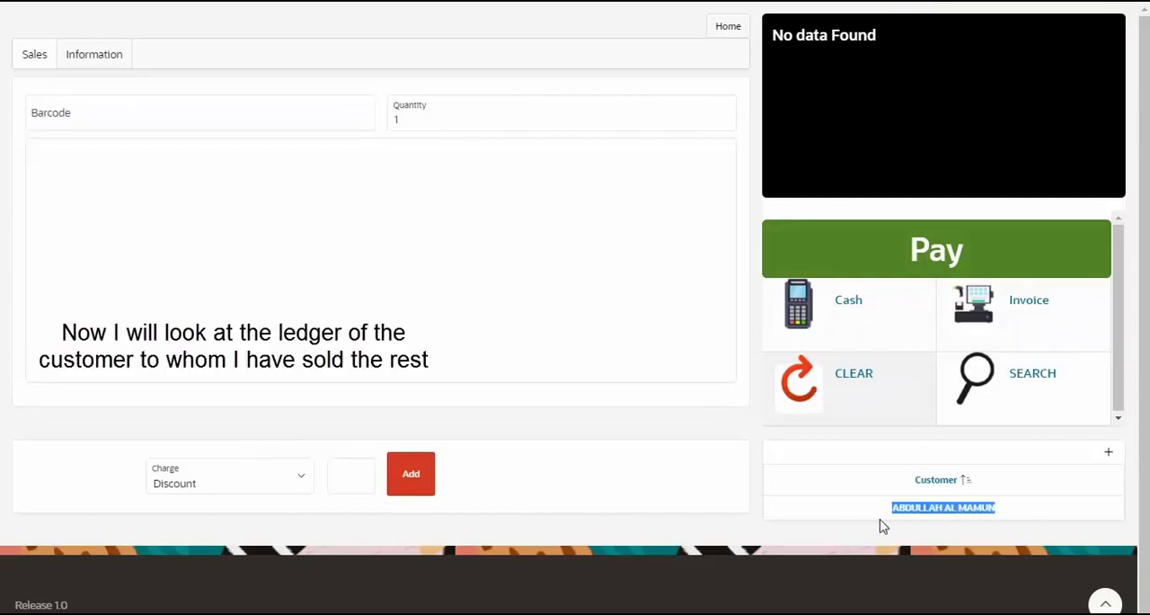
pyautogui.click(726, 36)
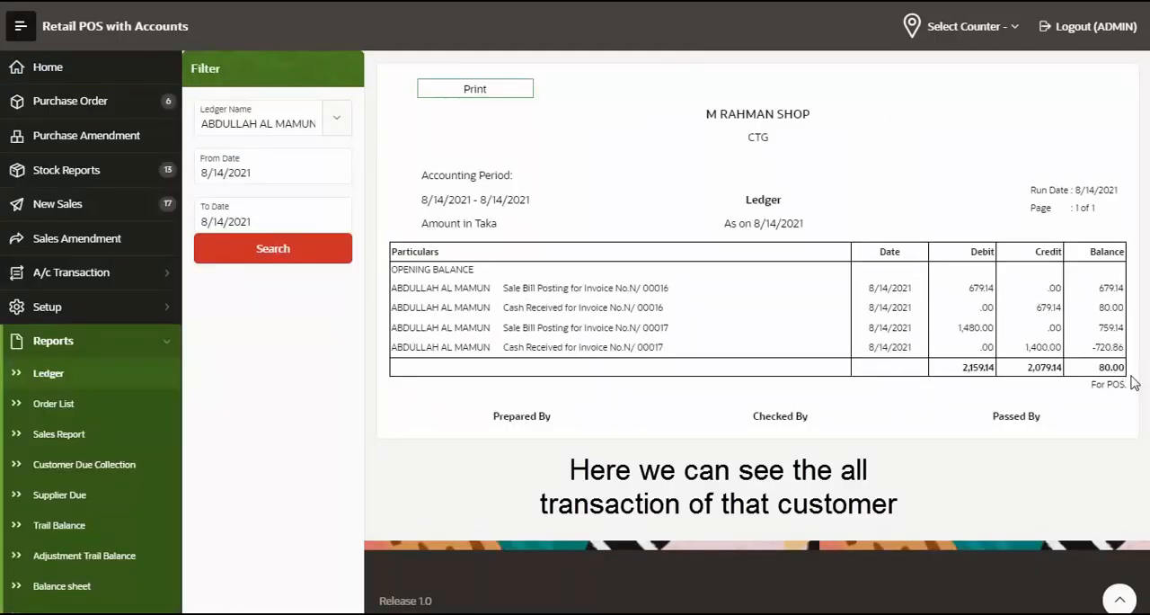
pyautogui.moveTo(1106, 366); pyautogui.dragTo(1071, 397)
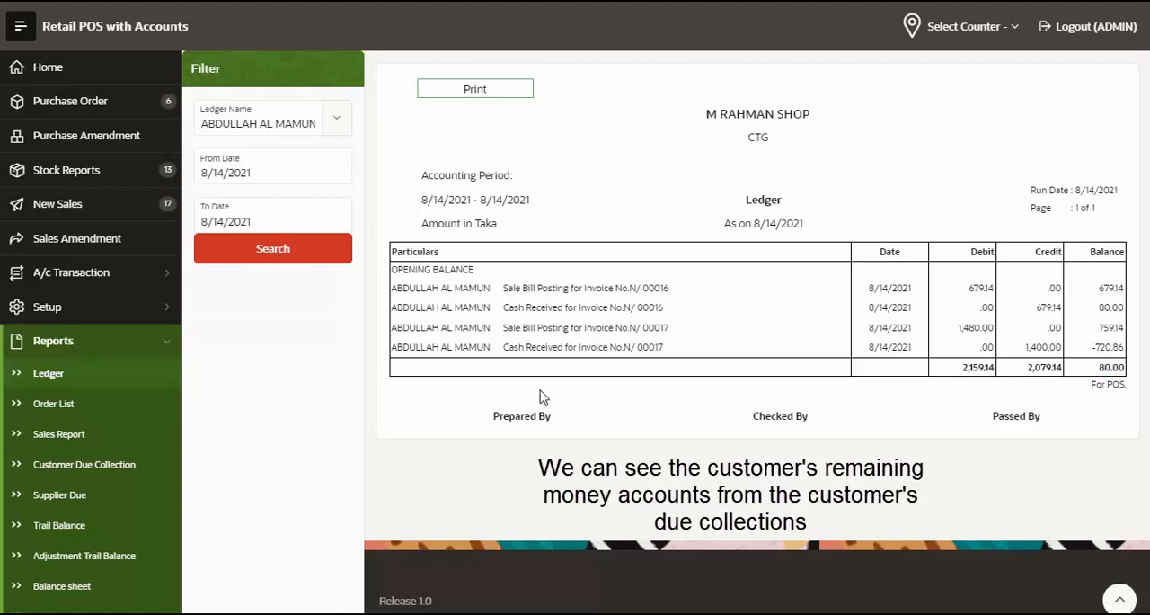
pyautogui.click(132, 474)
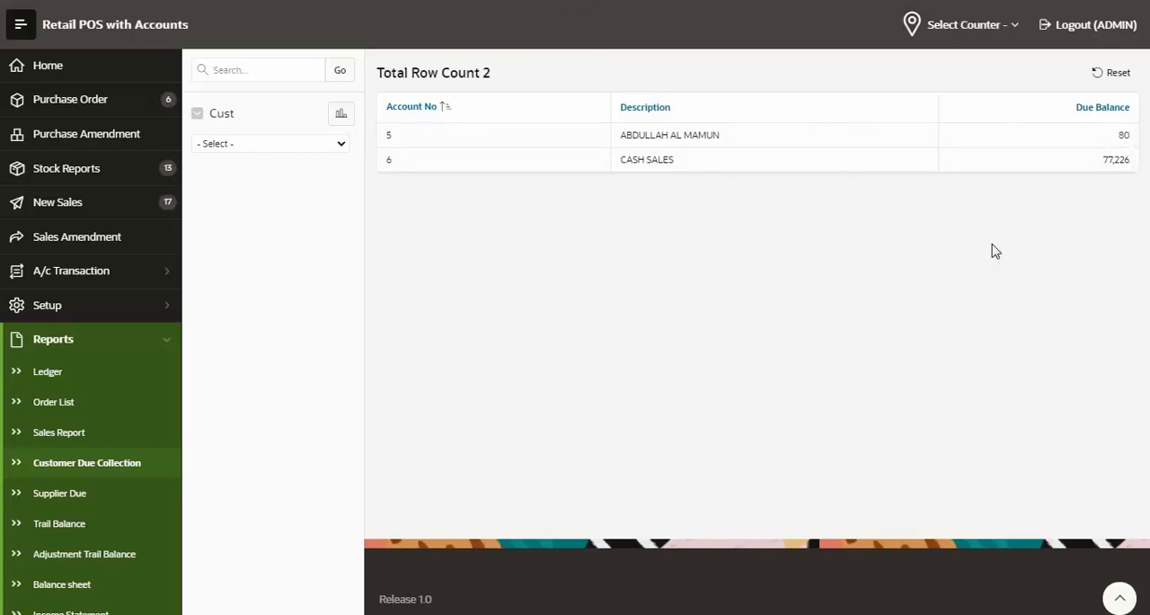
# Start a Receive/Payment voucher and set its Cash/Bank account to CASH IN HAND (POS)
pyautogui.click(173, 282)
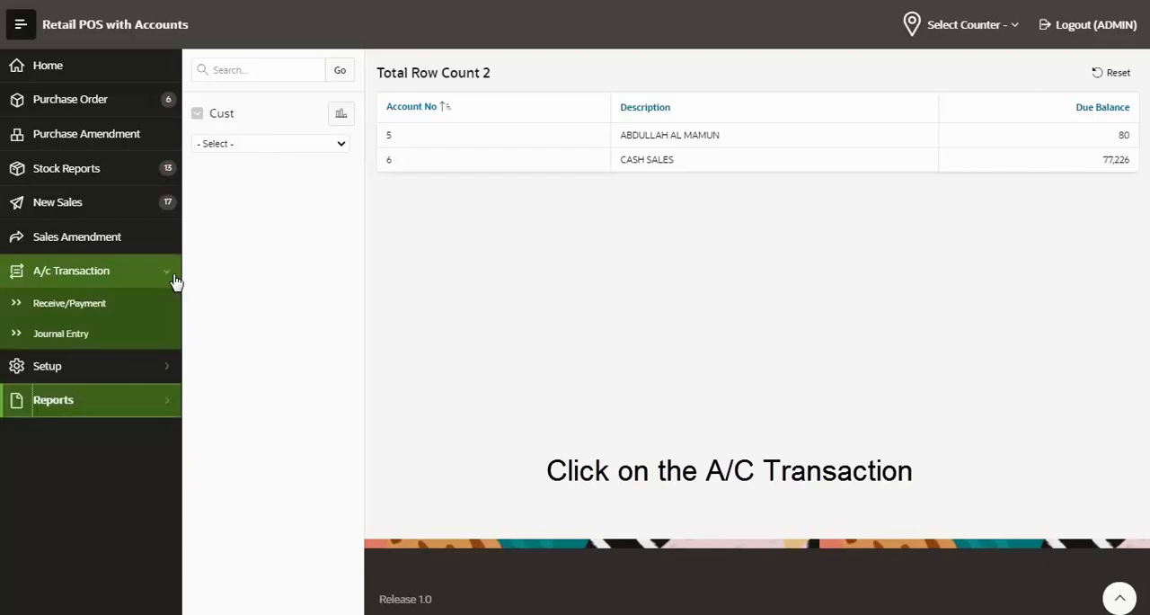
pyautogui.click(68, 304)
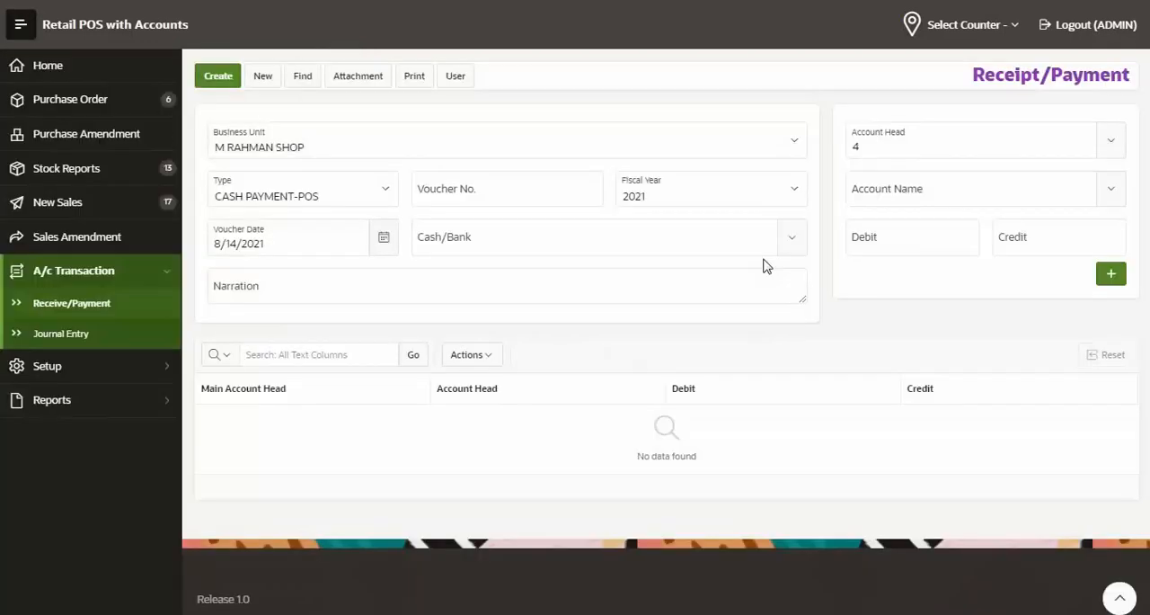
pyautogui.click(764, 250)
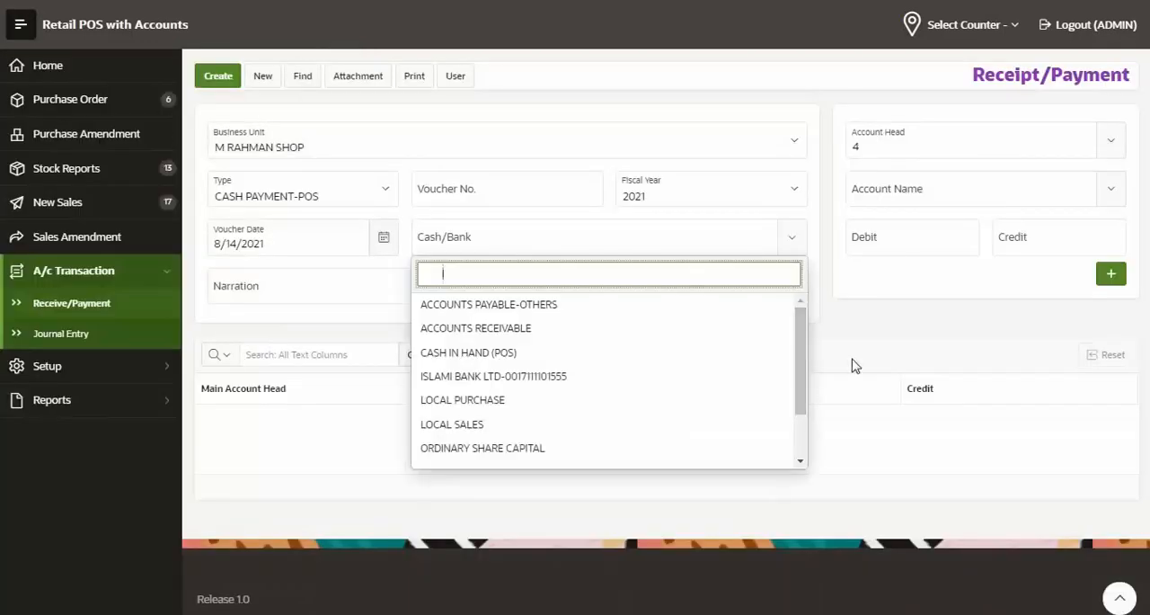
pyautogui.click(864, 320)
pyautogui.click(531, 246)
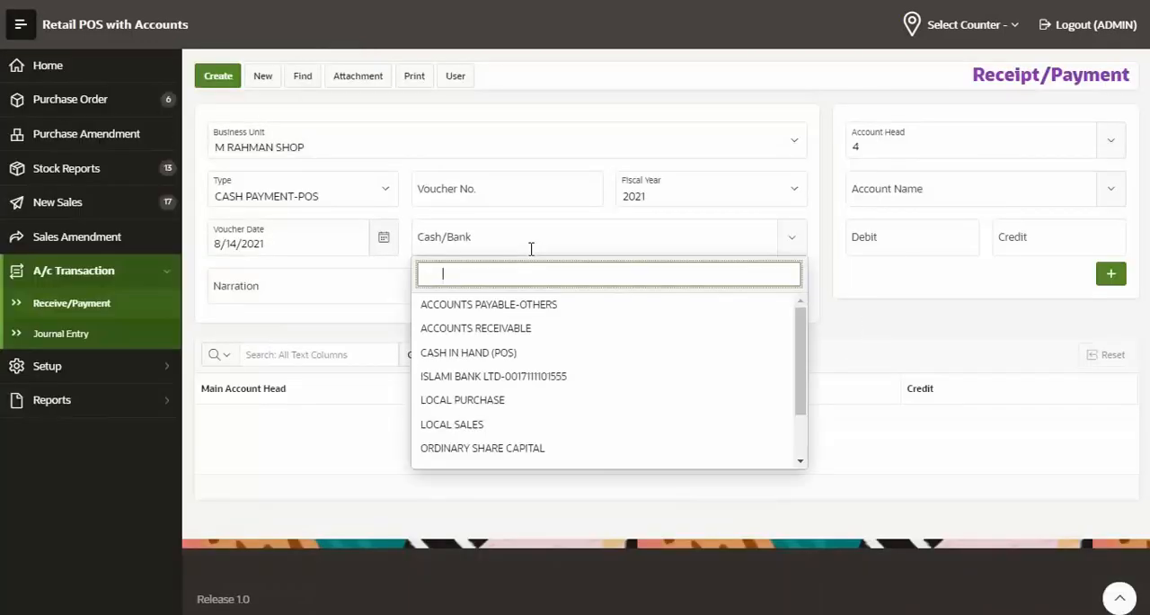
pyautogui.click(485, 352)
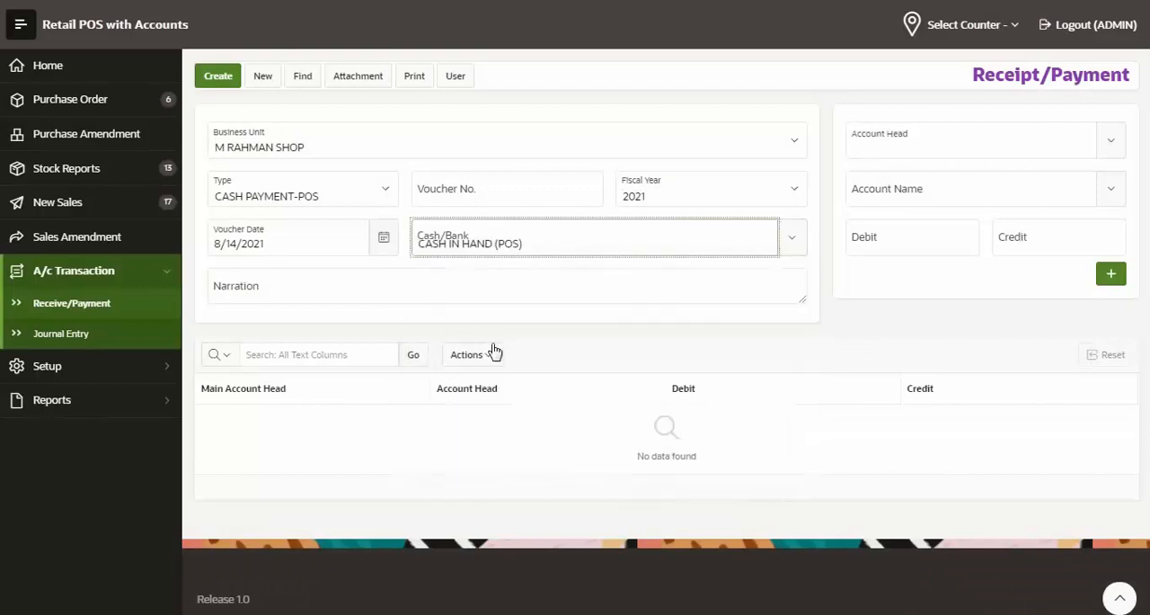
# Add an ACCOUNTS RECEIVABLE line crediting 80 to the named customer and create the voucher
pyautogui.click(990, 139)
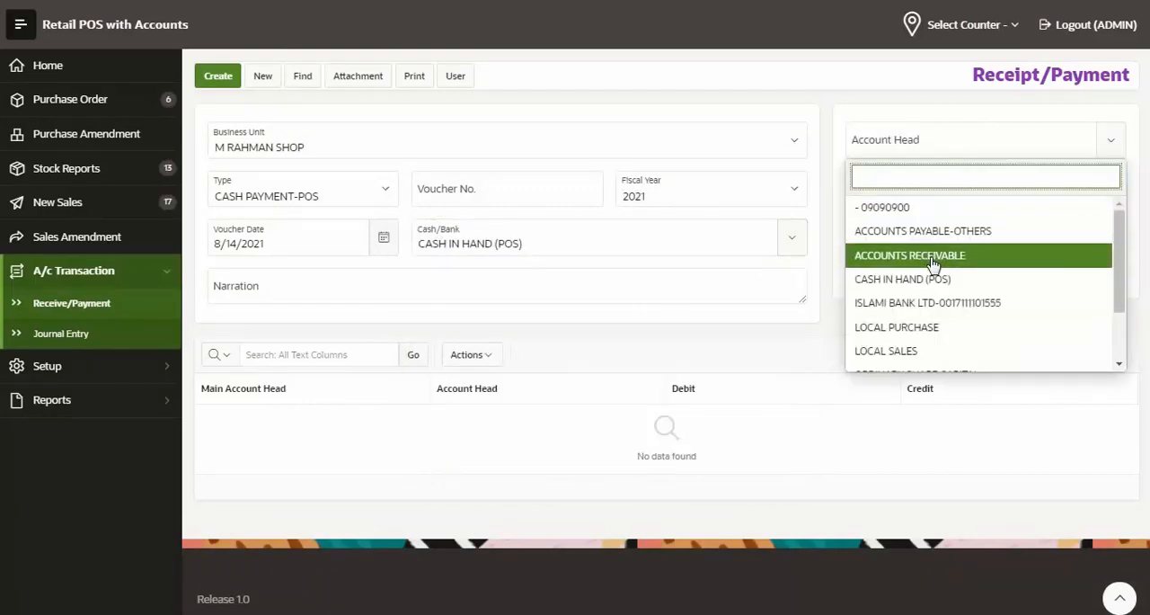
pyautogui.click(935, 257)
pyautogui.click(929, 188)
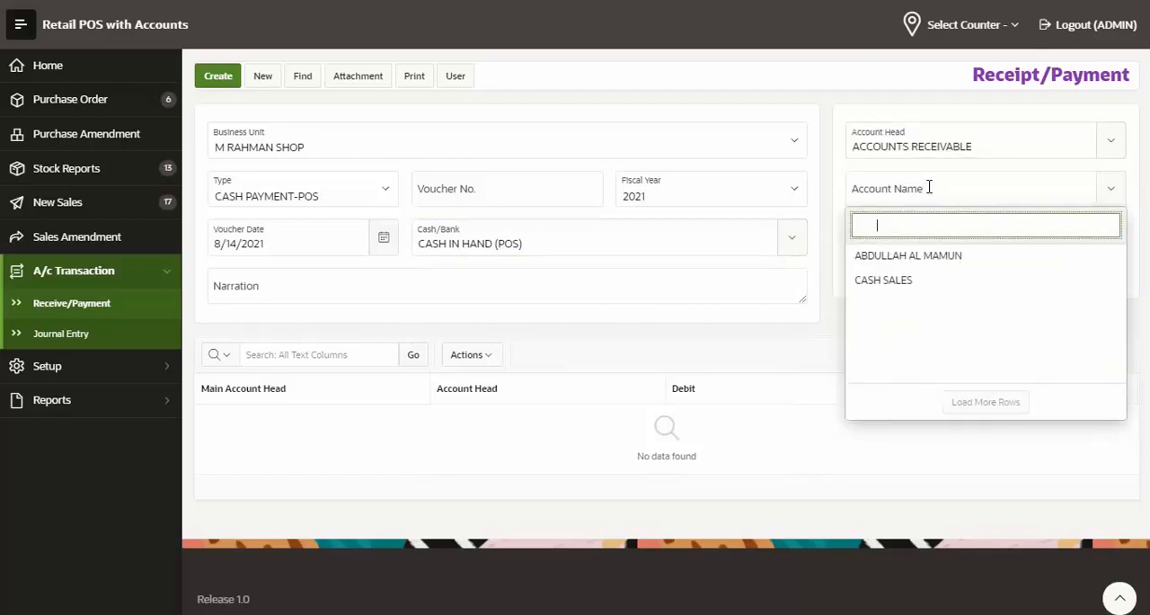
pyautogui.click(914, 257)
pyautogui.click(1060, 243)
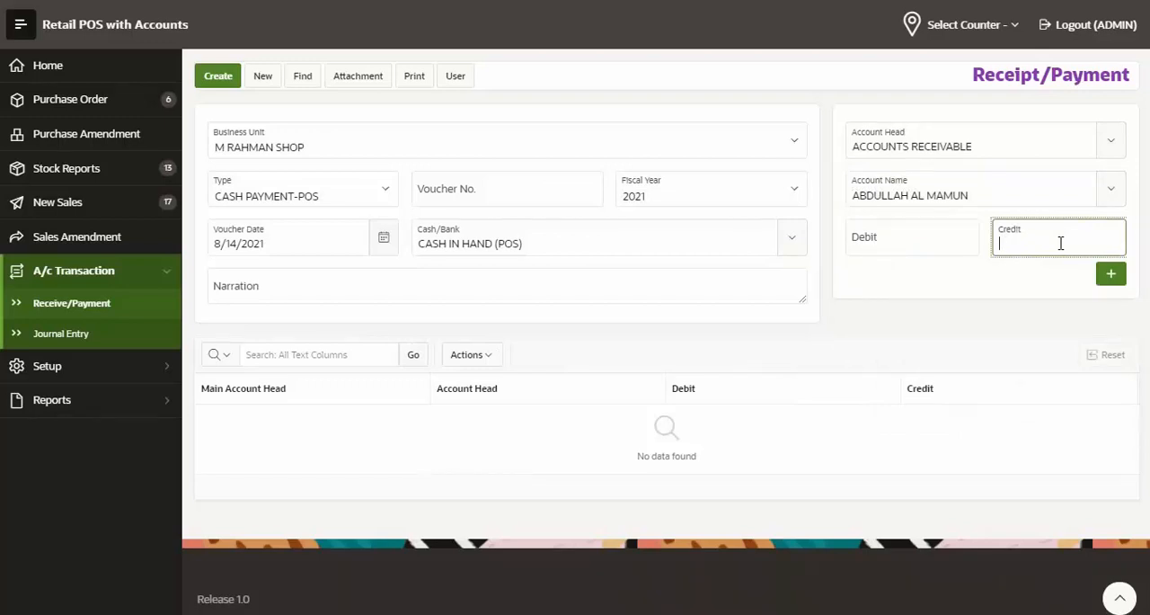
pyautogui.click(1111, 274)
pyautogui.click(218, 76)
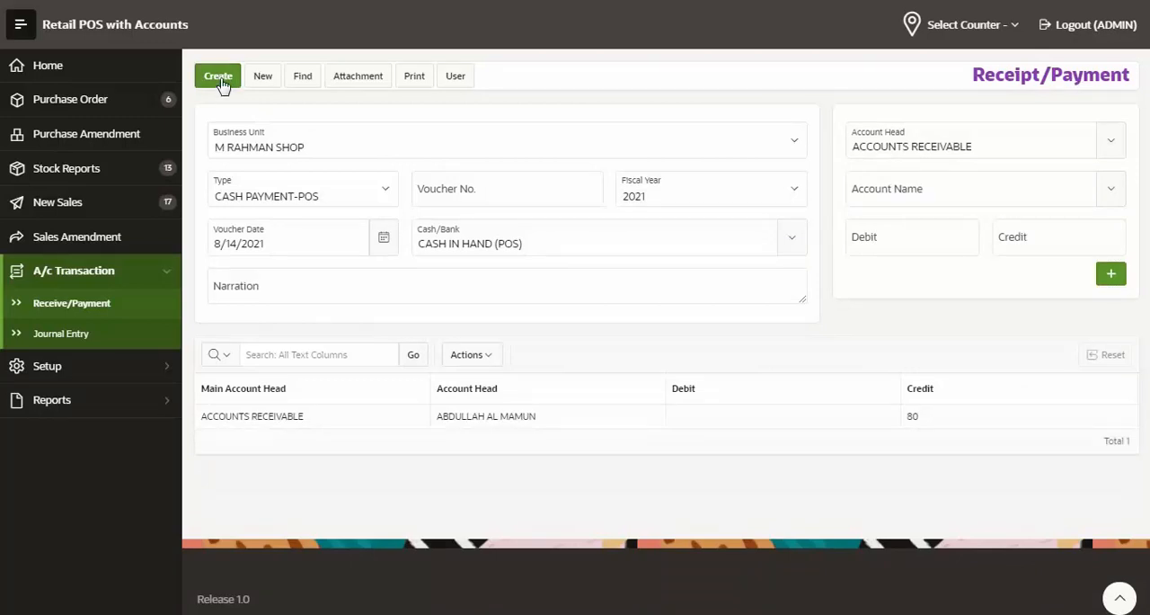
# Check the named customer's due balance in the Customer Due Collection report after the payment
pyautogui.click(169, 401)
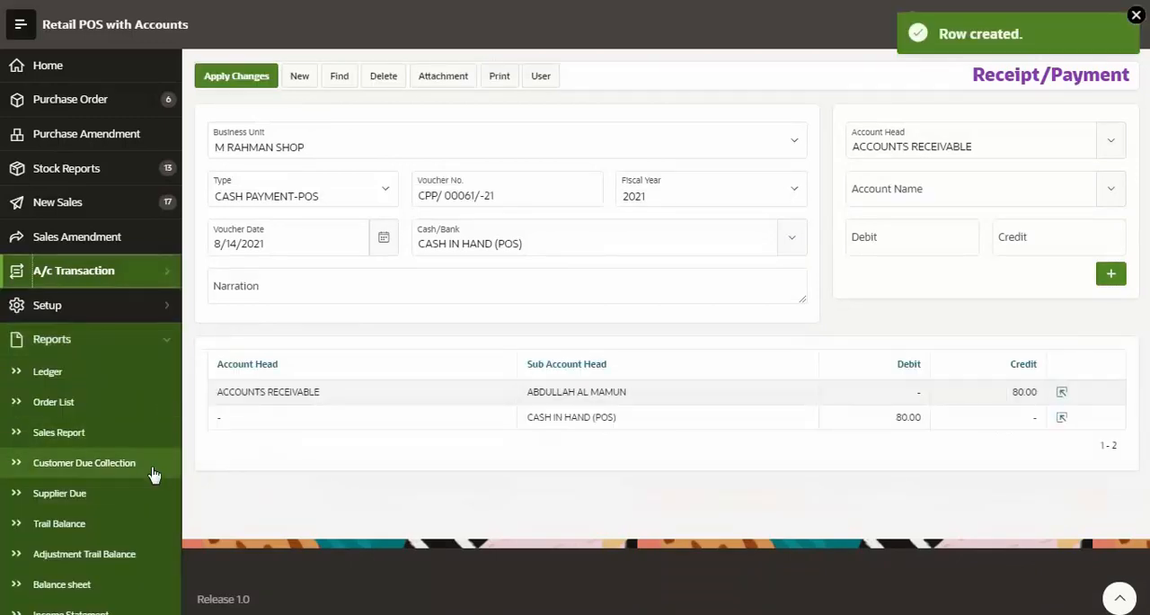
pyautogui.click(96, 473)
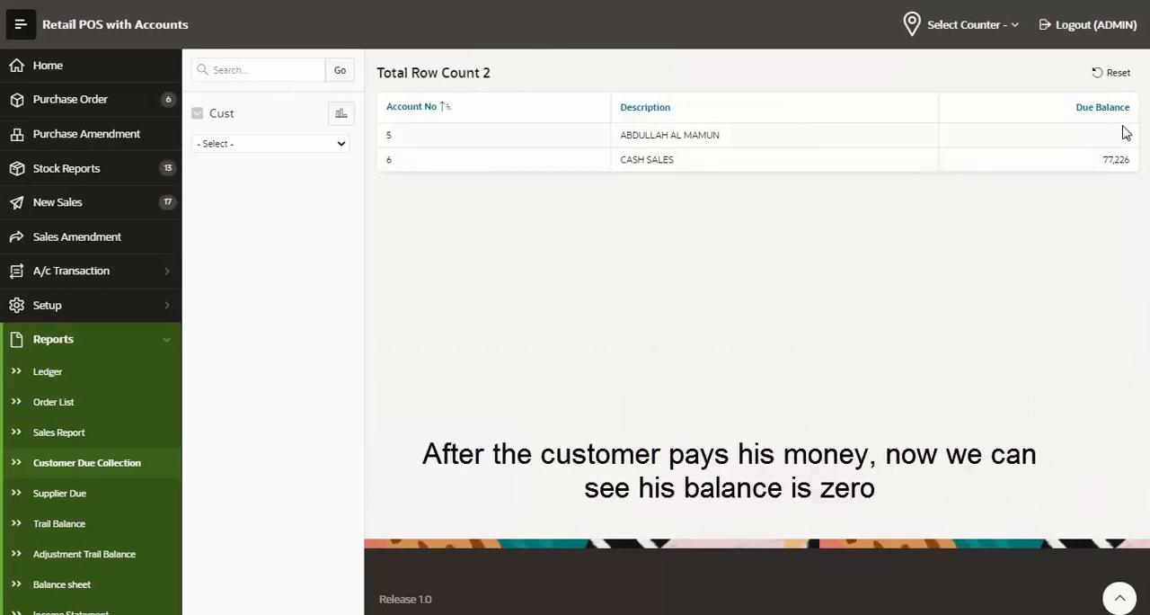
pyautogui.moveTo(1138, 135); pyautogui.dragTo(1105, 140)
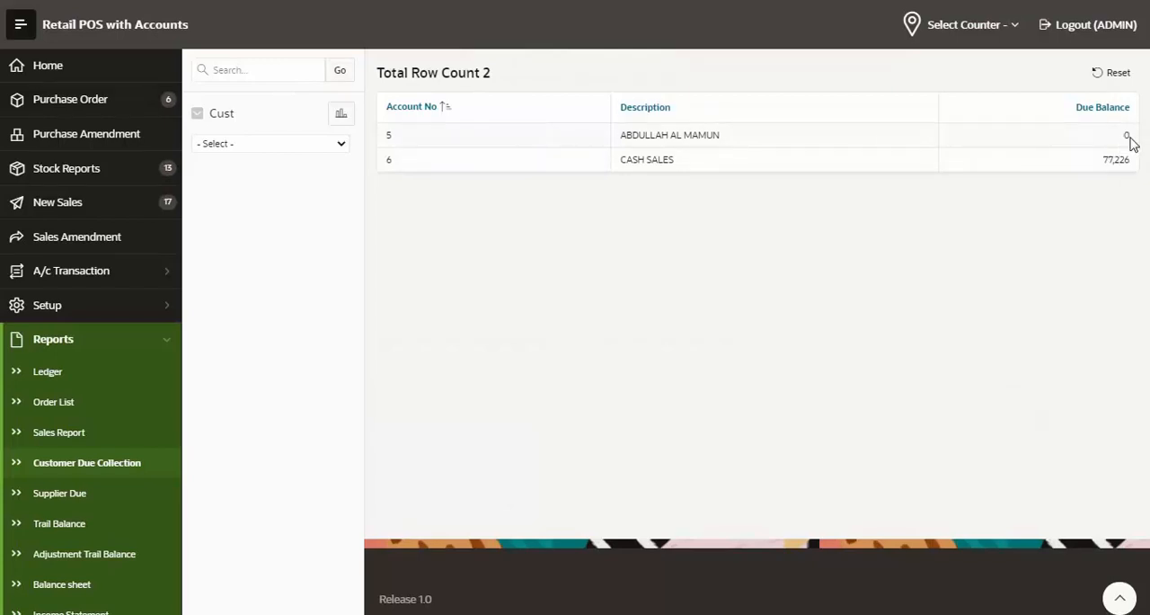
pyautogui.moveTo(1131, 137); pyautogui.dragTo(1123, 135)
pyautogui.click(1043, 245)
# Review the closing balance in the named customer's 8/14/2021 Ledger, and open the Order List report
pyautogui.click(105, 376)
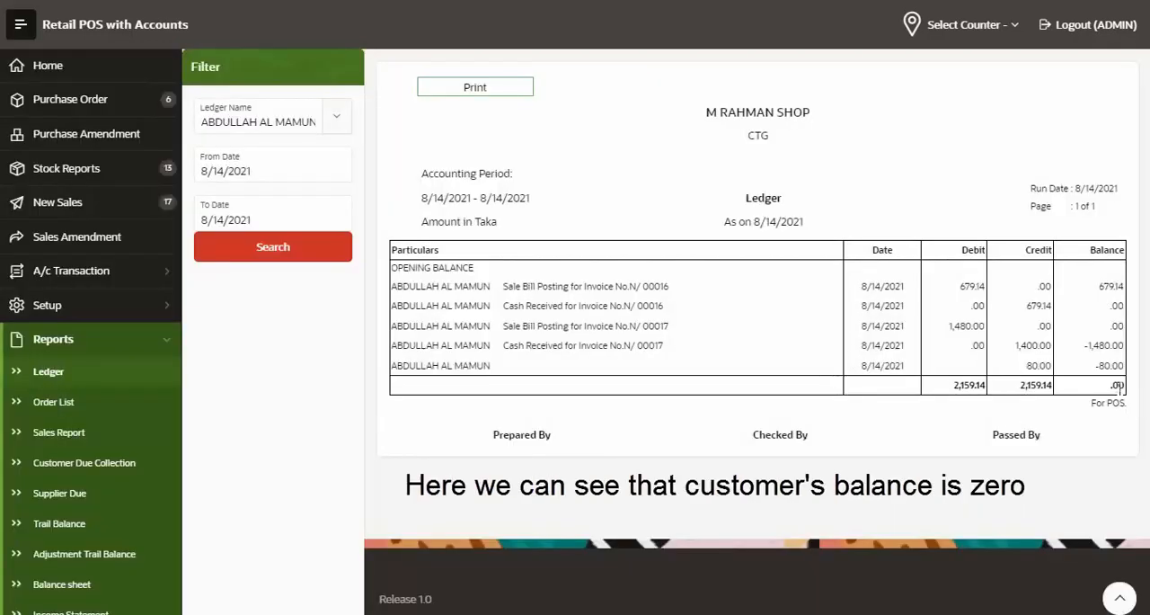
pyautogui.moveTo(1121, 385); pyautogui.dragTo(1094, 393)
pyautogui.click(943, 479)
pyautogui.click(54, 409)
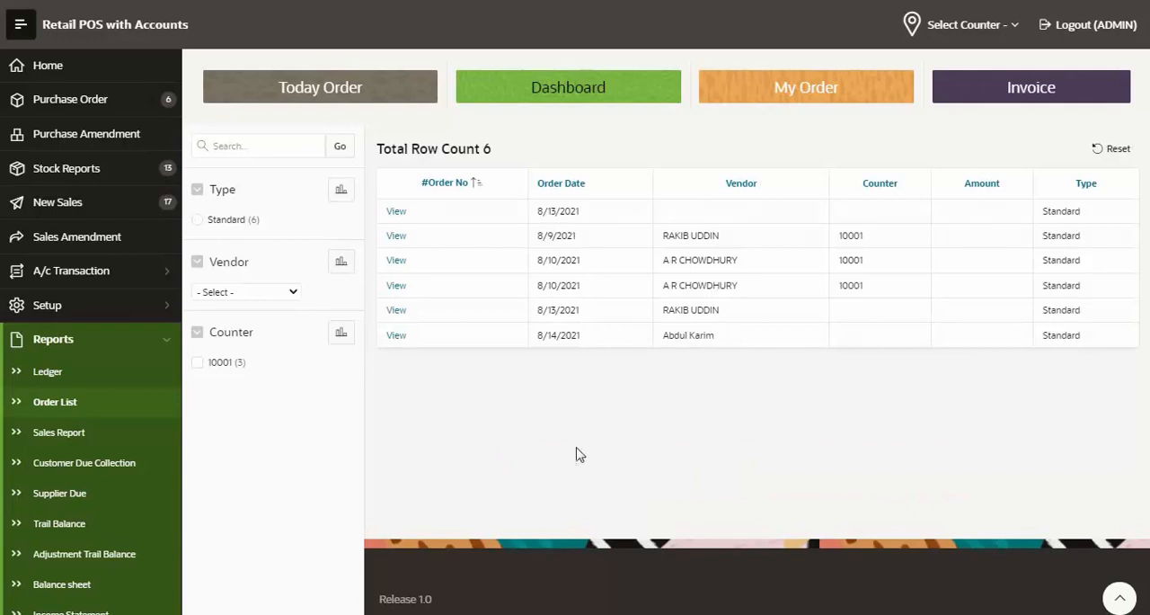
# Open the Sales Report and filter its sales by issue date, using 8/14/2021 and 8/10/2021
pyautogui.click(63, 444)
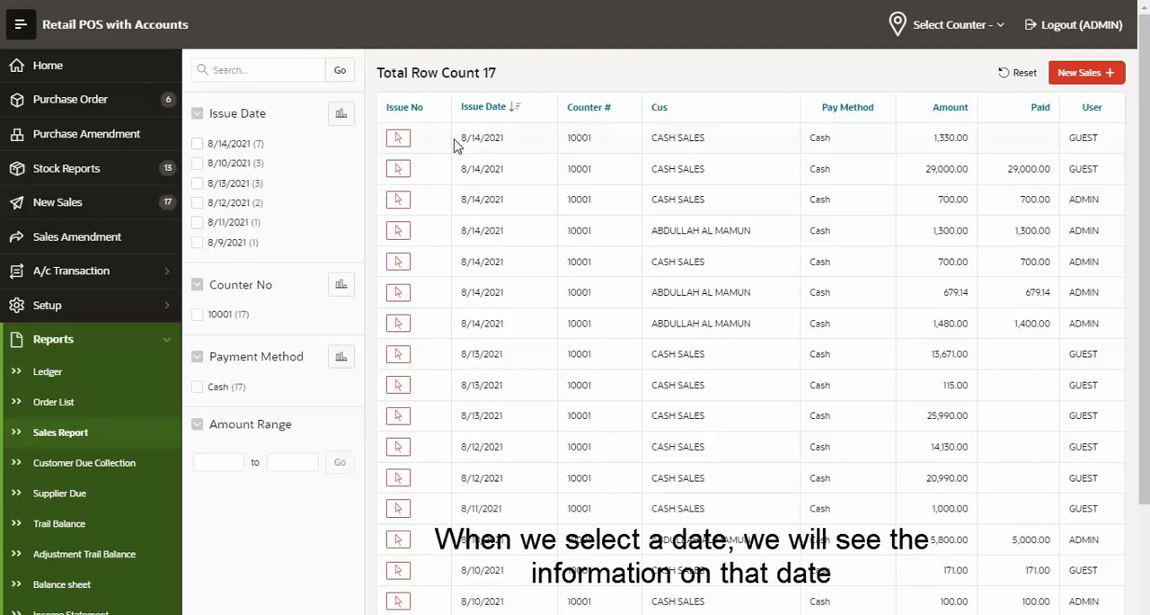
pyautogui.click(292, 148)
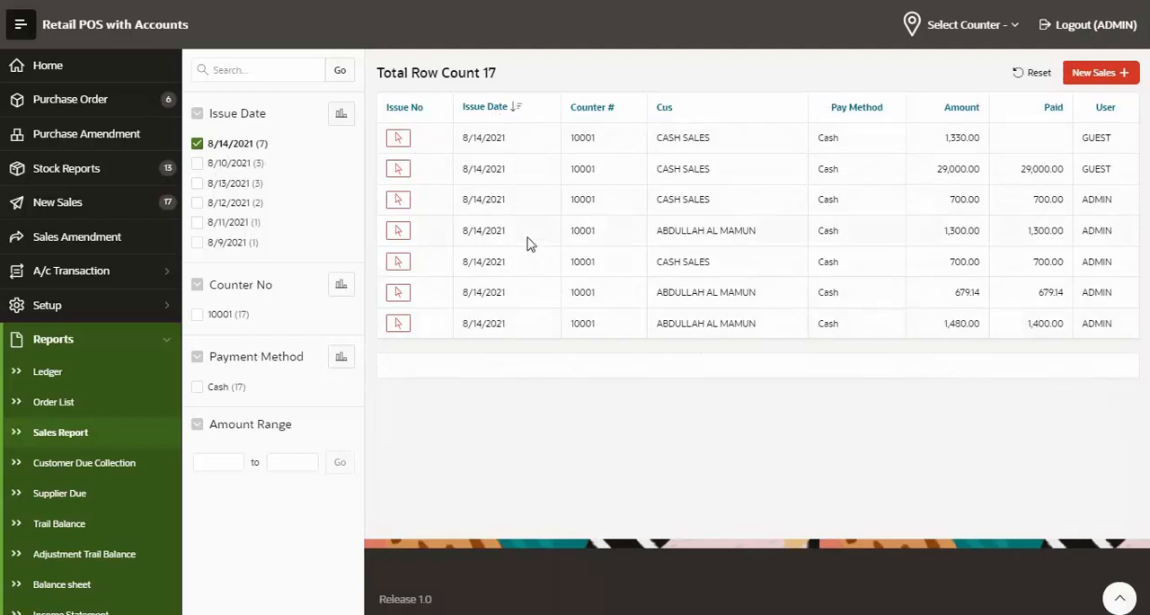
pyautogui.click(231, 165)
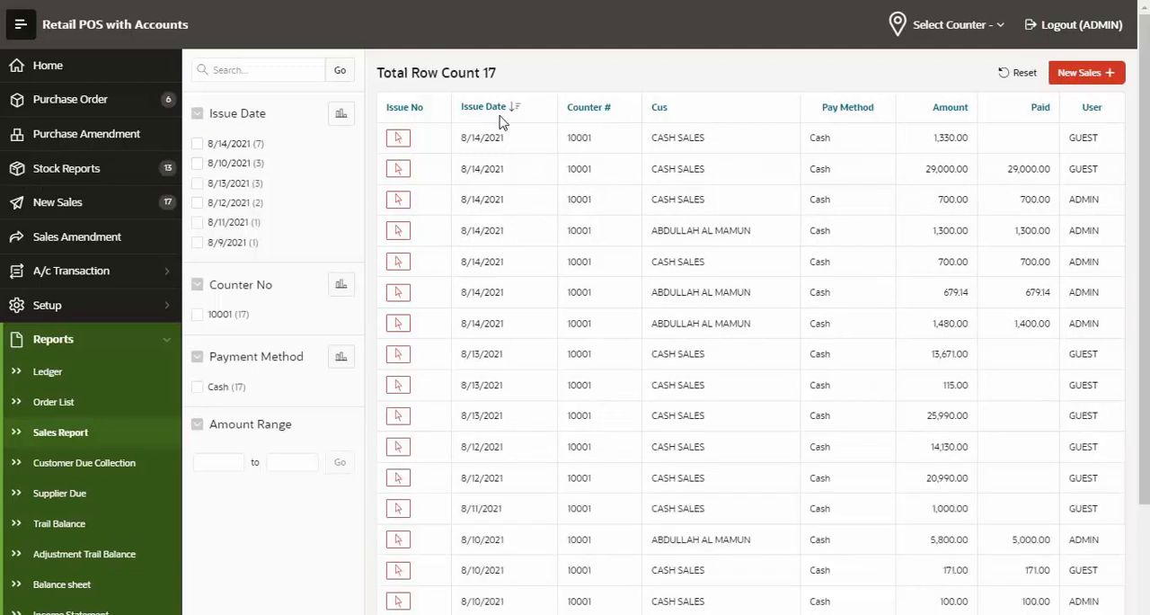
# View the Issue Date chart of the sales as a pie and as a bar chart, and close it
pyautogui.click(341, 114)
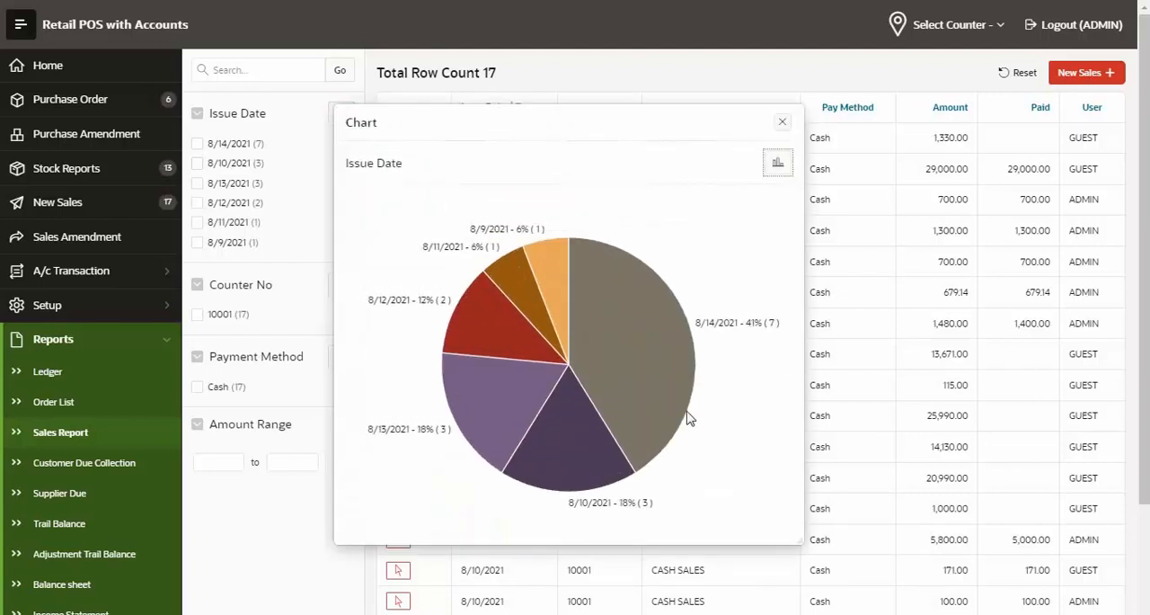
pyautogui.moveTo(659, 301)
pyautogui.click(780, 164)
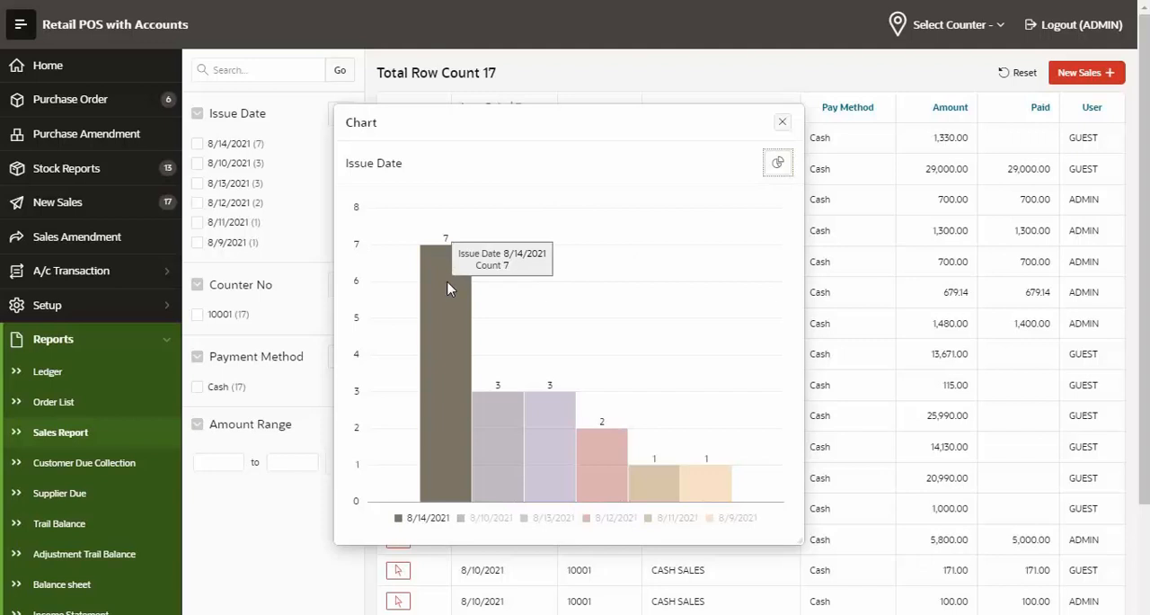
pyautogui.moveTo(558, 422)
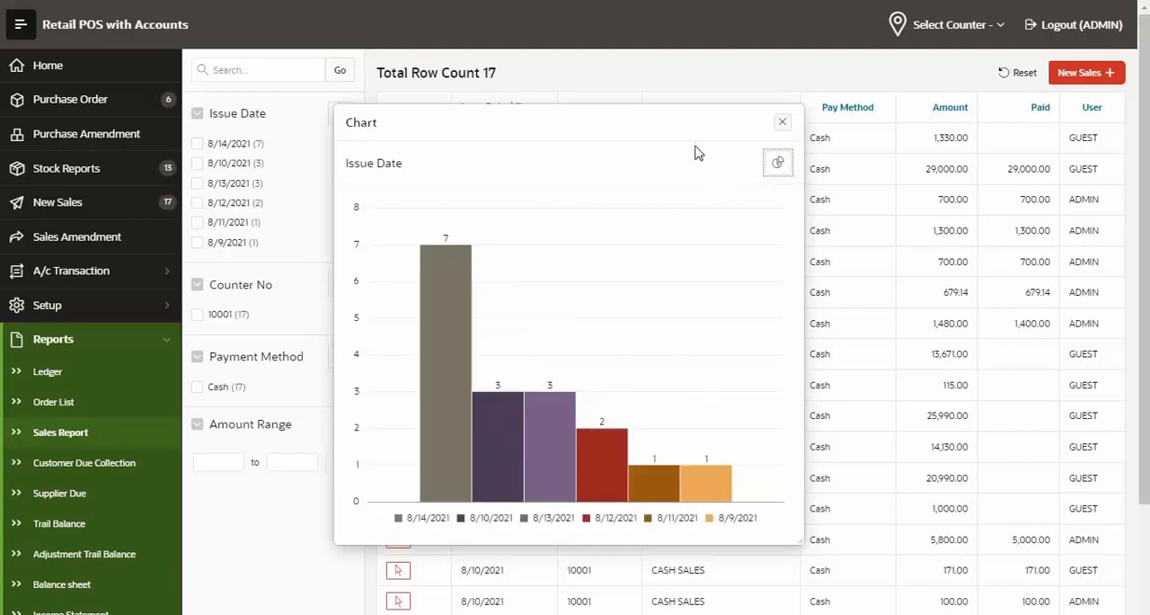
pyautogui.press('Escape')
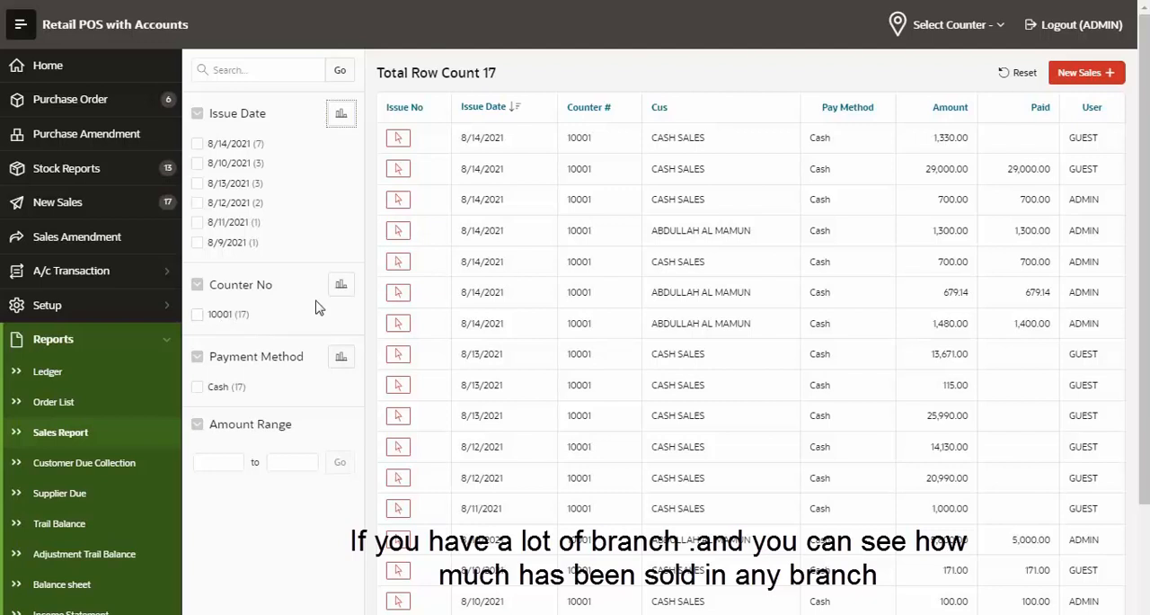
# View the Counter No chart of the sales, switch it from bar to pie, and close it
pyautogui.click(341, 284)
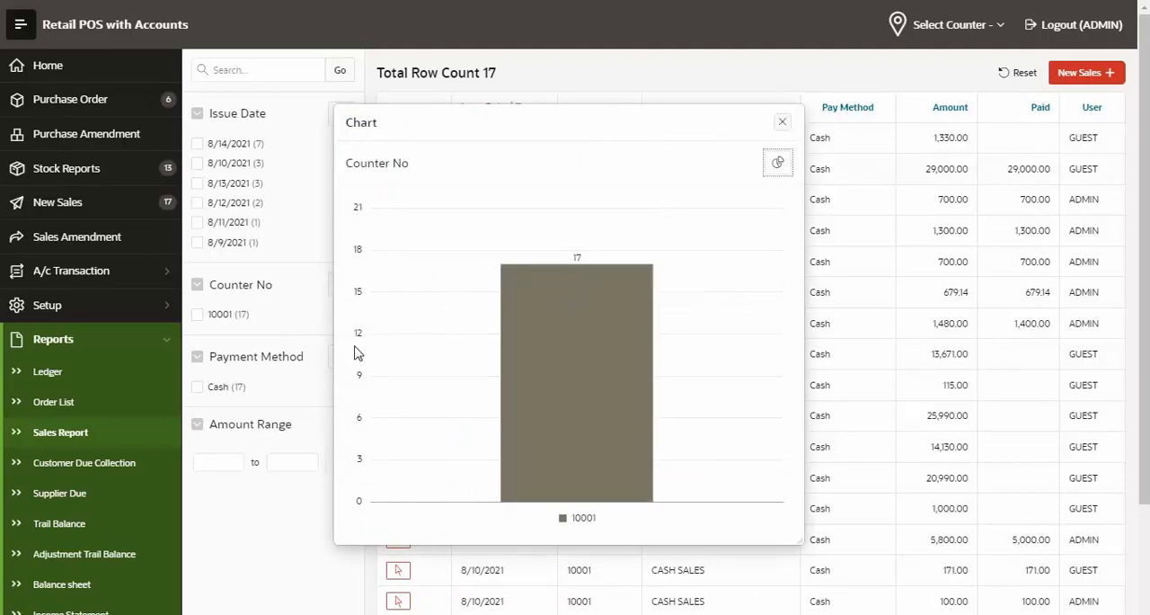
pyautogui.moveTo(611, 290)
pyautogui.click(776, 164)
pyautogui.click(783, 122)
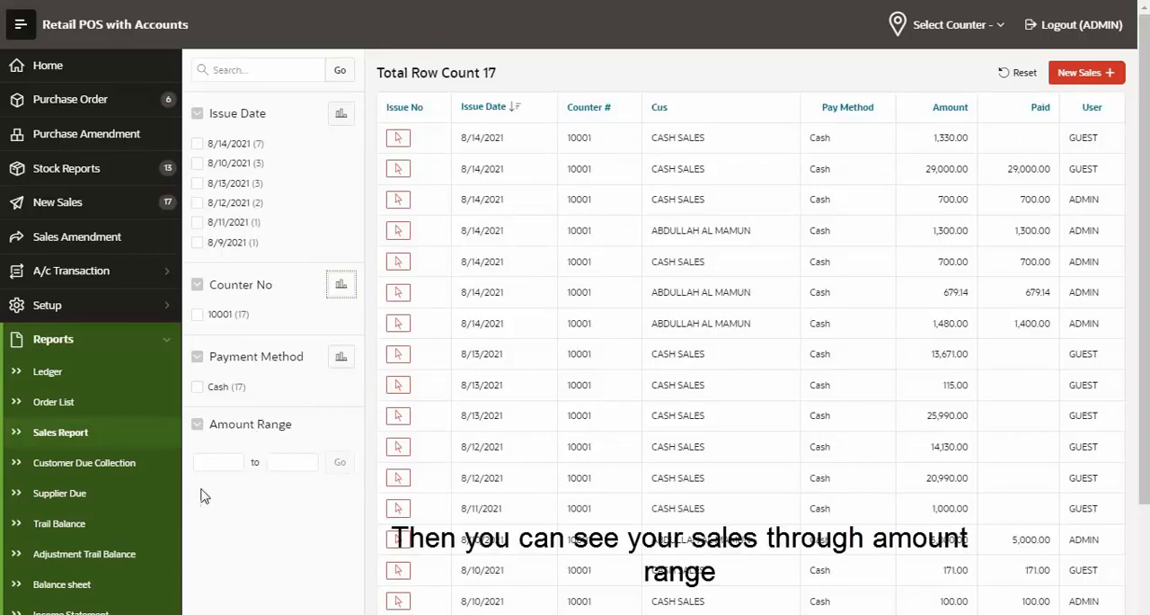
# Filter the Sales Report to the amount range 100 to 500 and examine the listed amounts
pyautogui.click(218, 462)
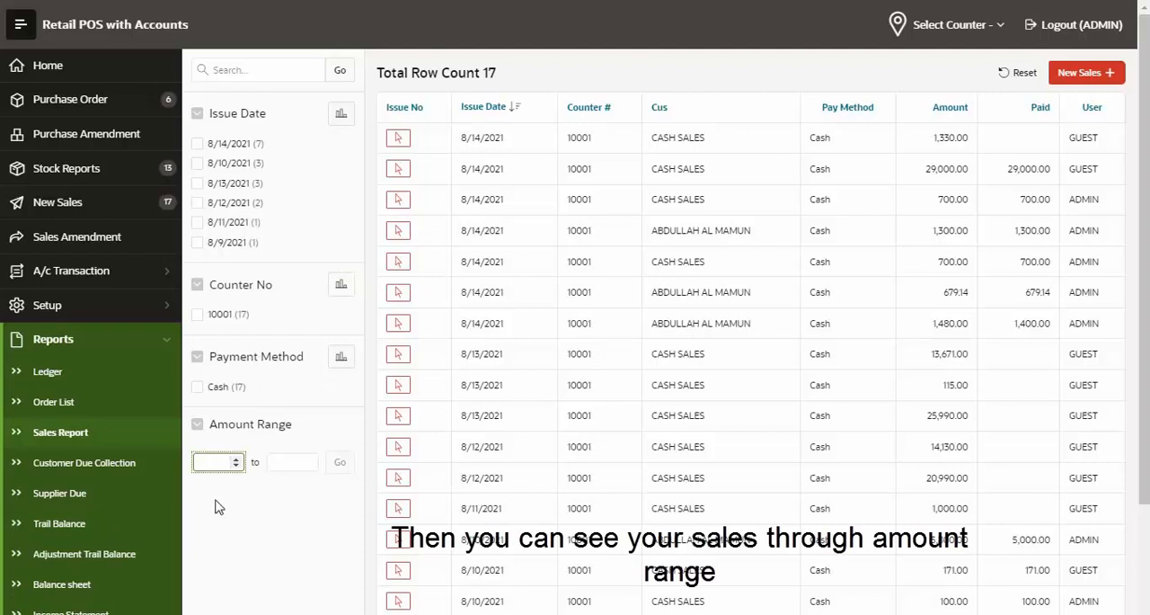
pyautogui.click(220, 464)
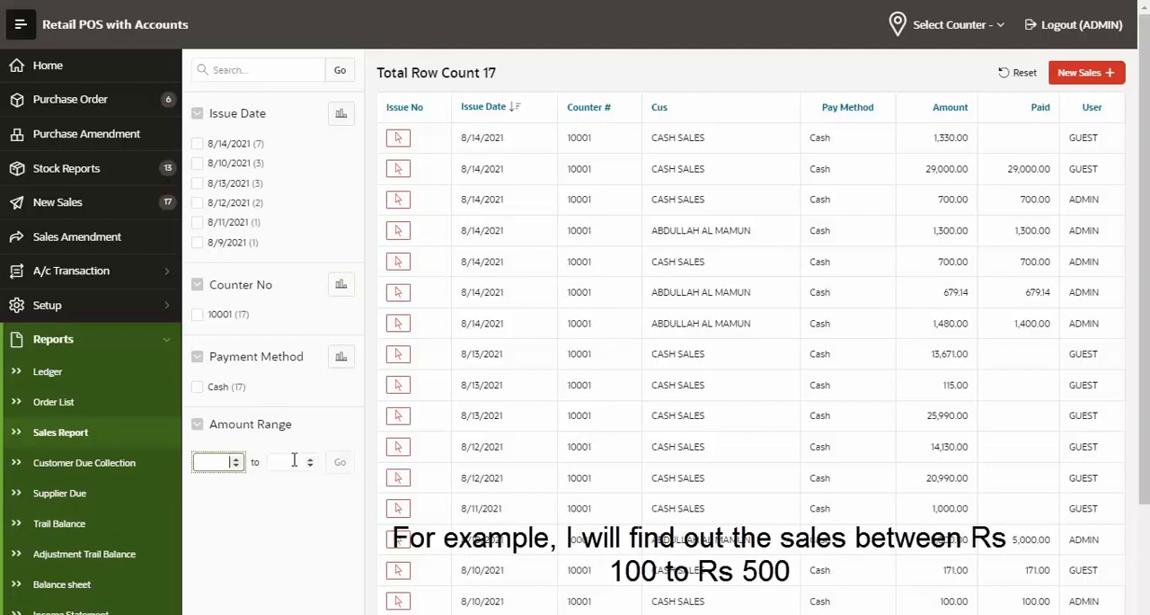
pyautogui.click(219, 461)
pyautogui.press('Tab')
pyautogui.write('5')
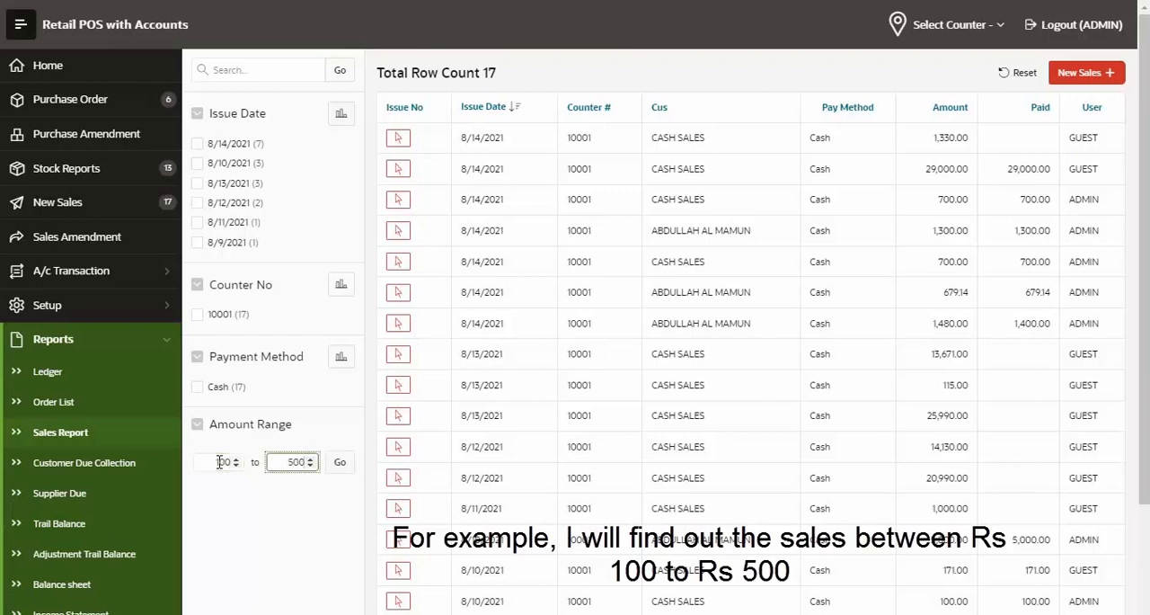
pyautogui.click(340, 461)
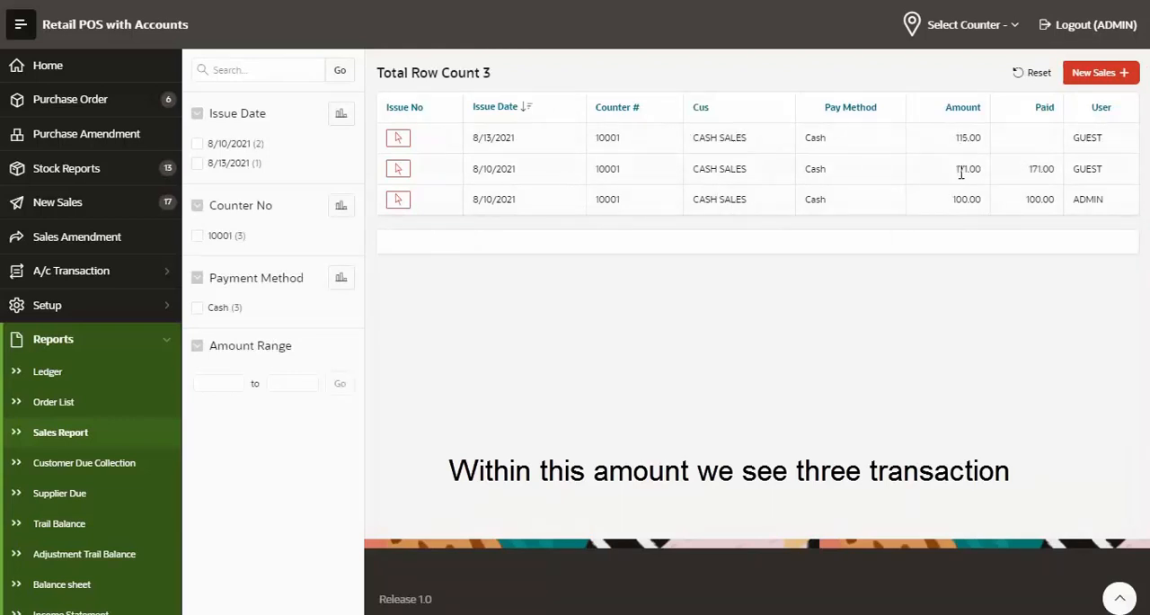
pyautogui.moveTo(971, 208); pyautogui.dragTo(953, 201)
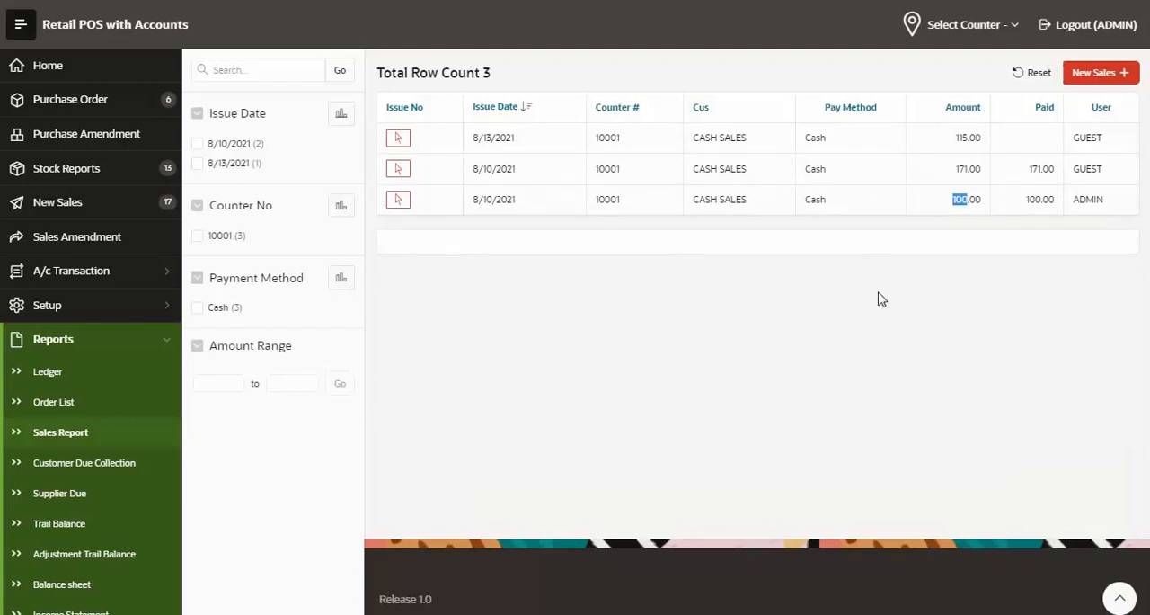
# Filter the Sales Report to the amount range 500 to 1000
pyautogui.click(219, 385)
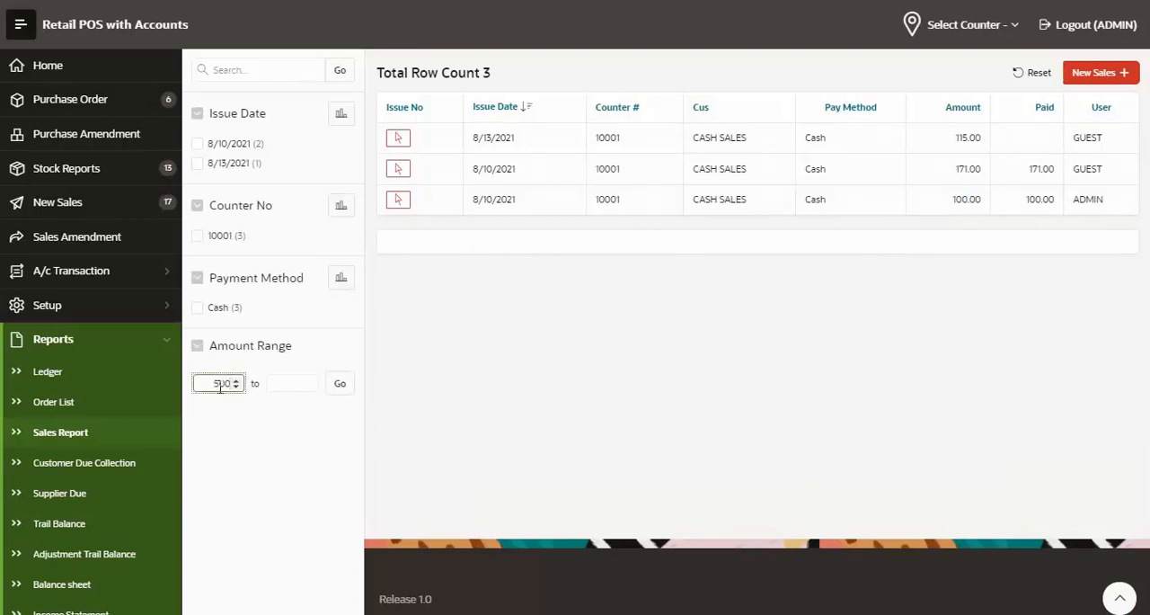
pyautogui.press('Tab')
pyautogui.write('10')
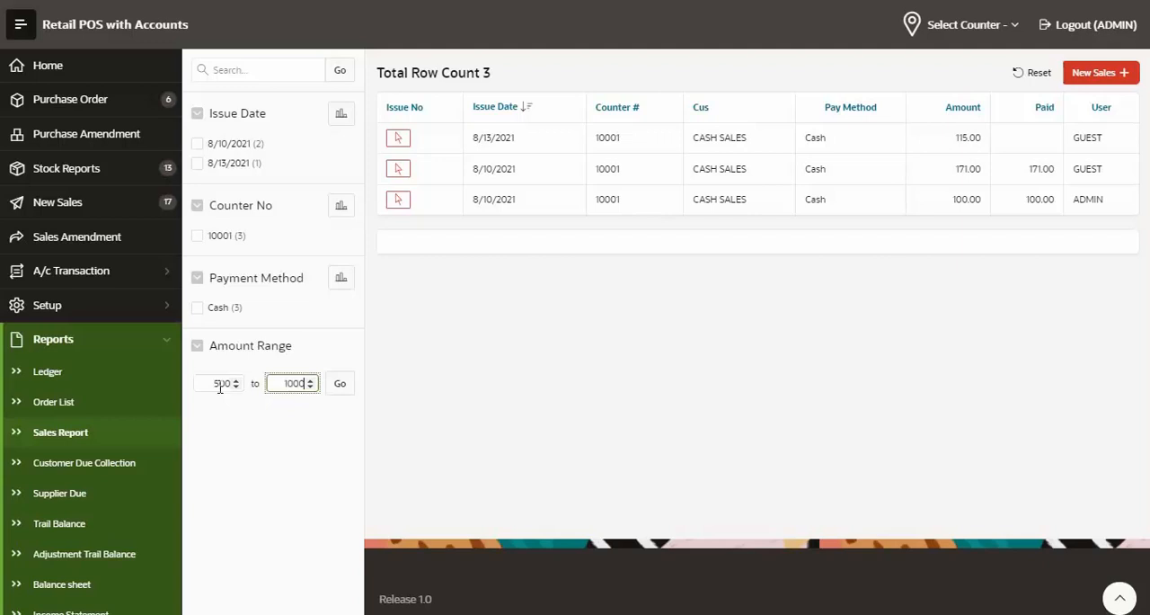
pyautogui.click(339, 383)
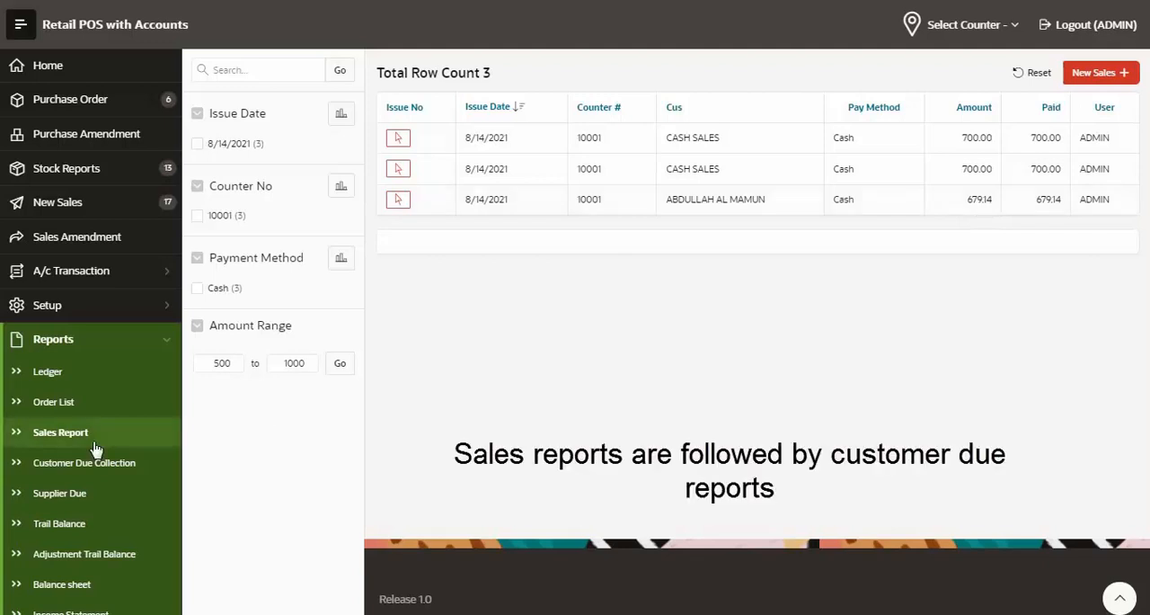
# Check the suppliers' balances in the Supplier Due report and look through the Trail Balance
pyautogui.click(71, 501)
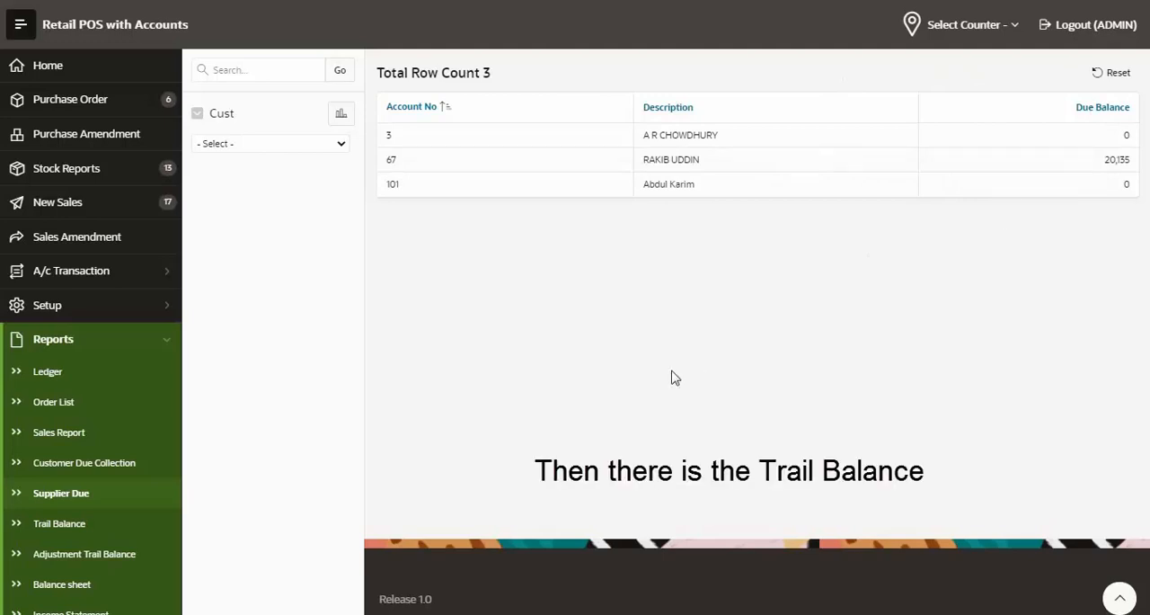
pyautogui.click(59, 526)
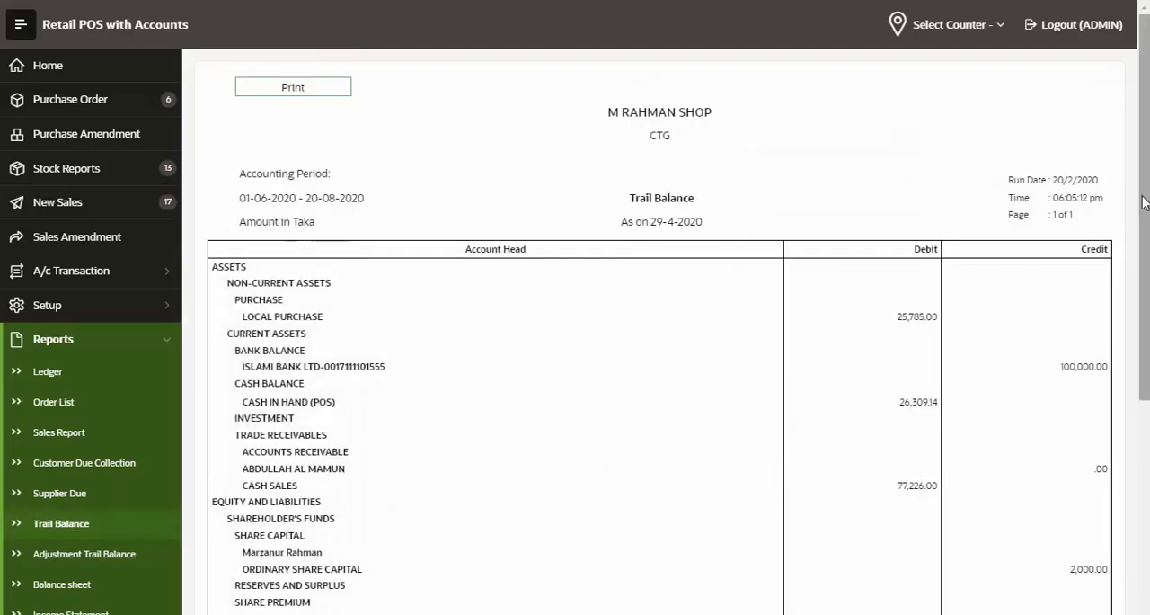
pyautogui.scroll(-1, 1143, 184)
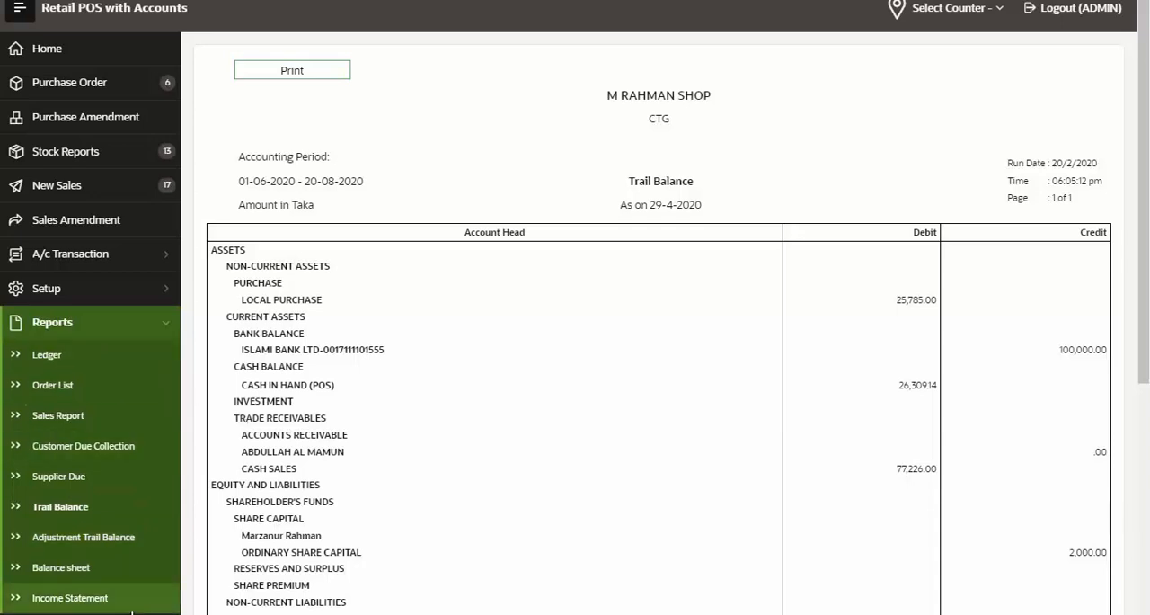
# Examine the revenue from operations, net profit and manufacturing expense in the Income Statement, and open the Balance sheet
pyautogui.click(54, 601)
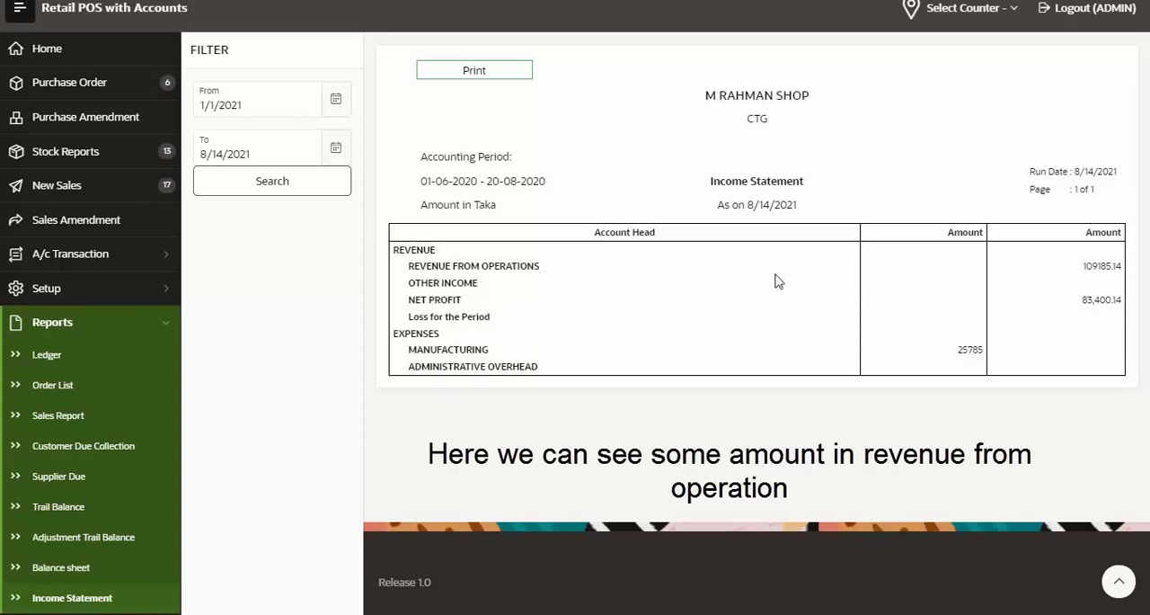
pyautogui.moveTo(1085, 268); pyautogui.dragTo(1127, 274)
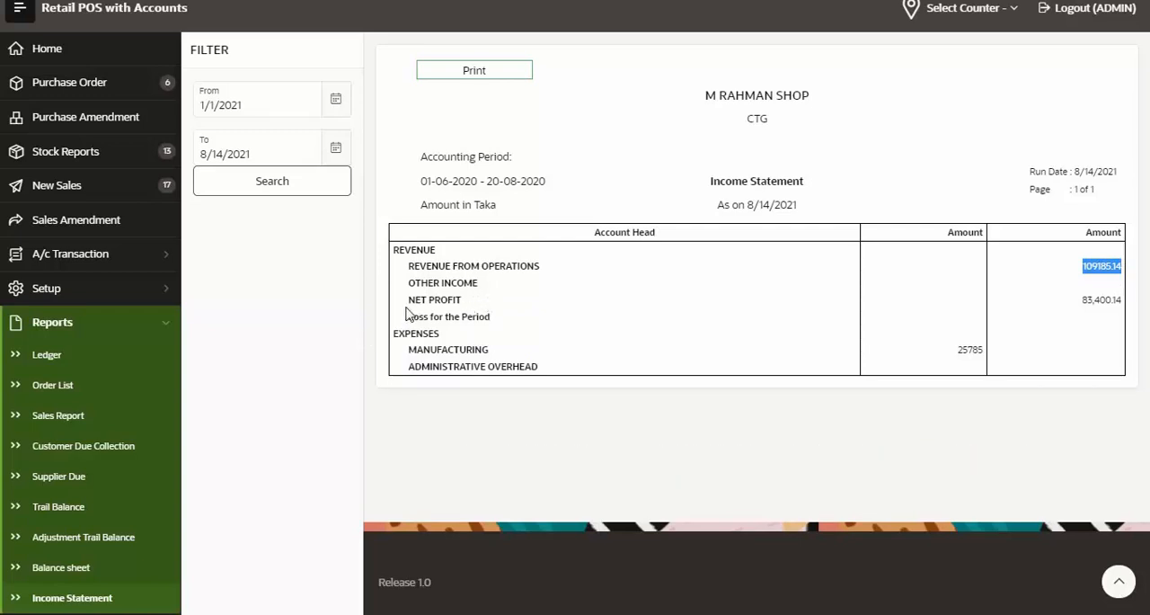
pyautogui.moveTo(407, 304); pyautogui.dragTo(503, 305)
pyautogui.doubleClick(1089, 303)
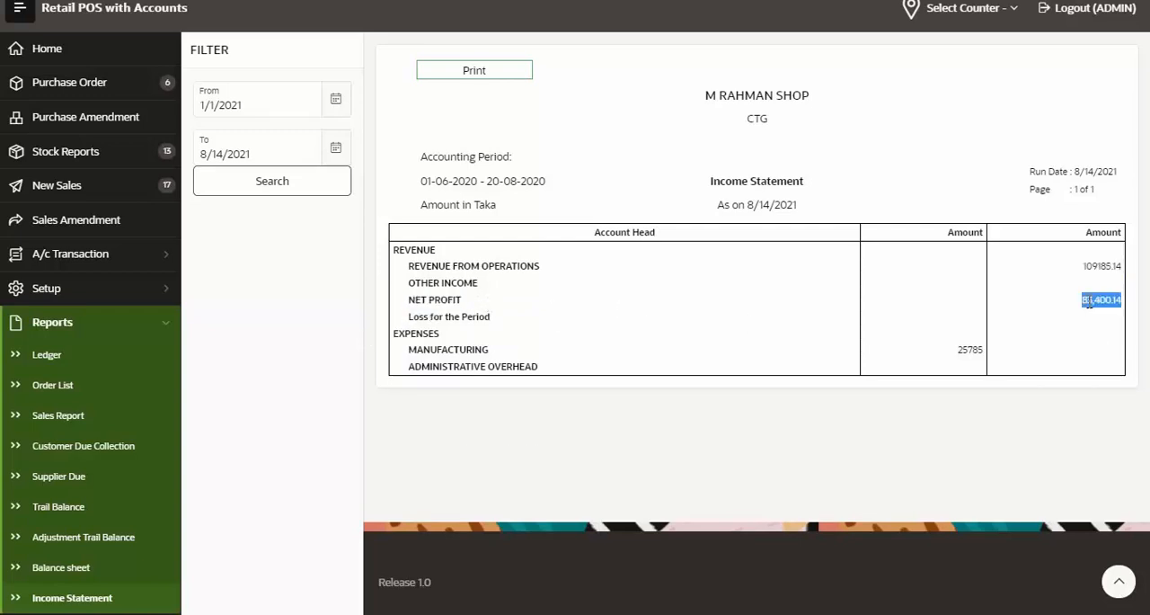
pyautogui.click(423, 380)
pyautogui.doubleClick(424, 365)
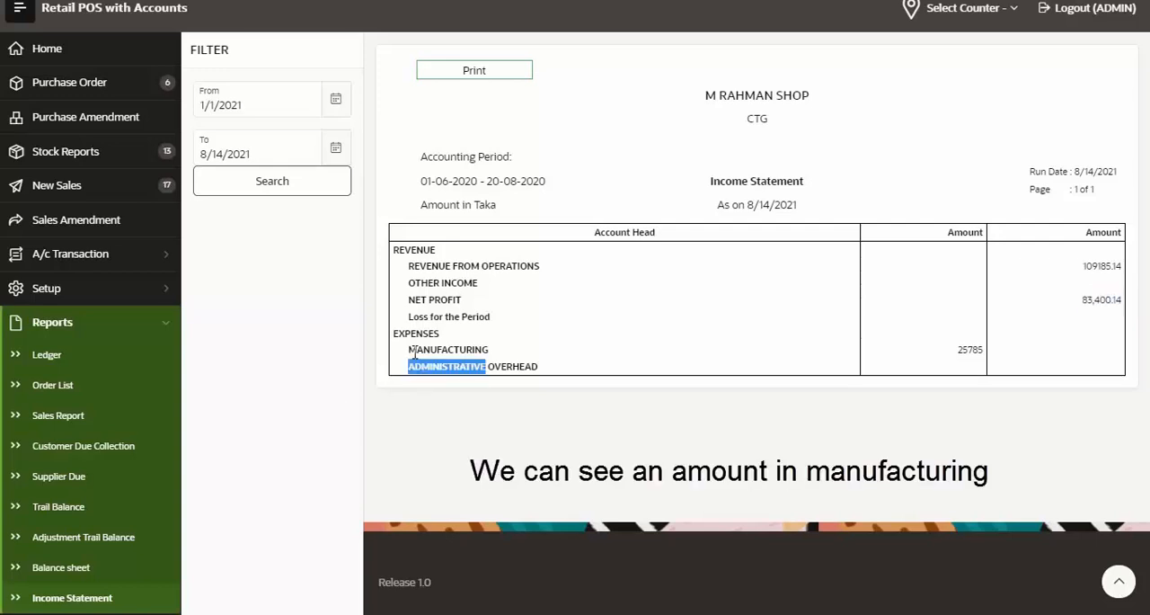
pyautogui.doubleClick(424, 349)
pyautogui.click(425, 347)
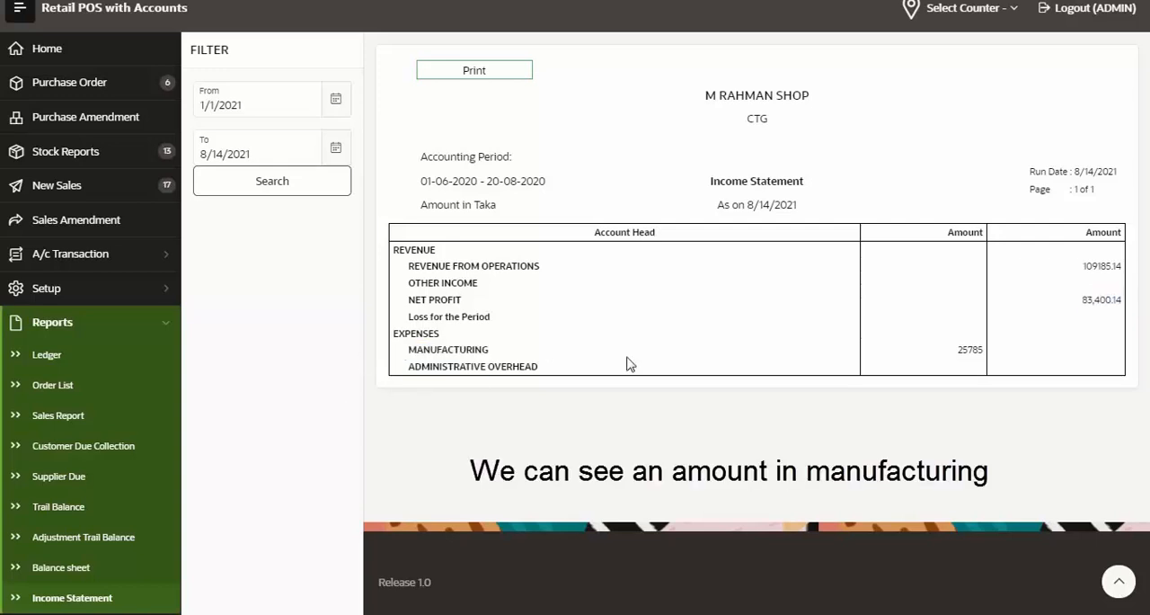
pyautogui.doubleClick(972, 349)
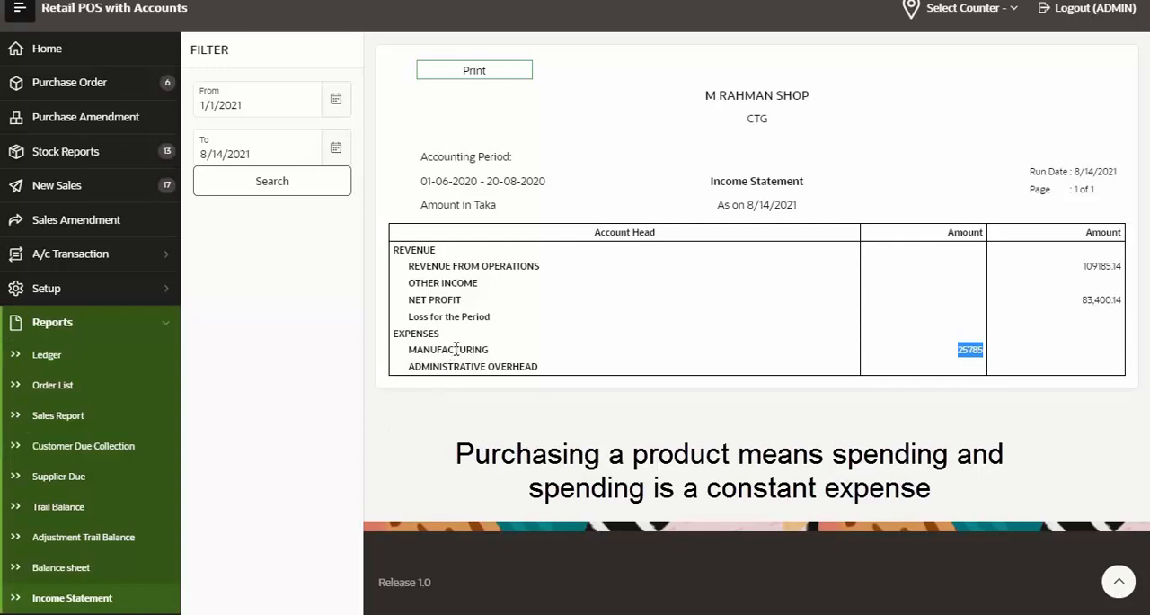
pyautogui.click(421, 356)
pyautogui.moveTo(987, 353); pyautogui.dragTo(416, 345)
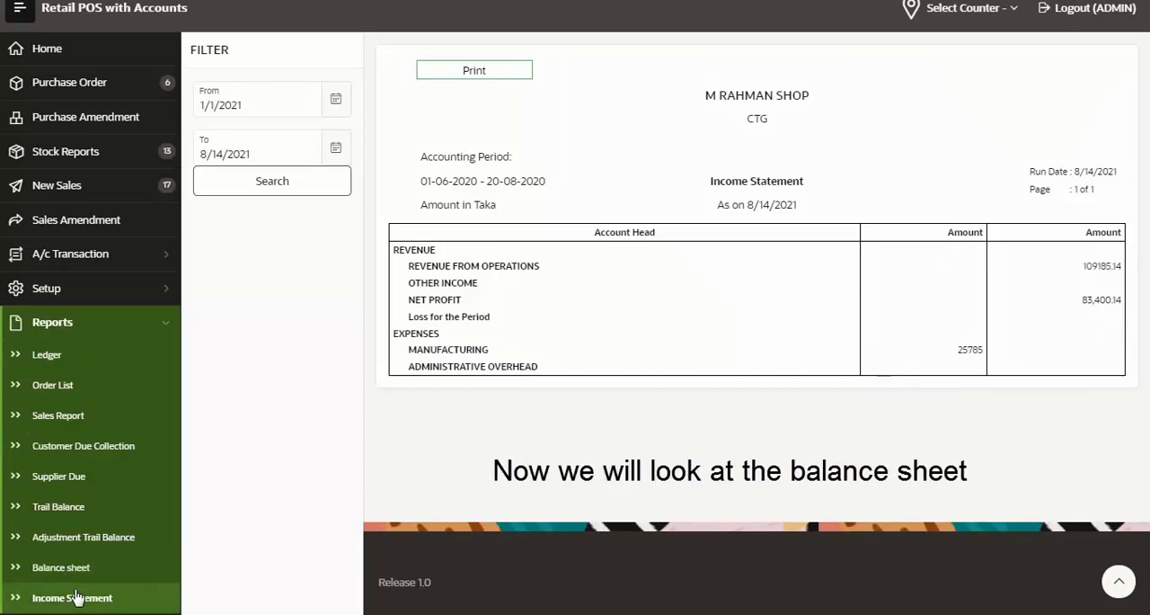
pyautogui.click(54, 575)
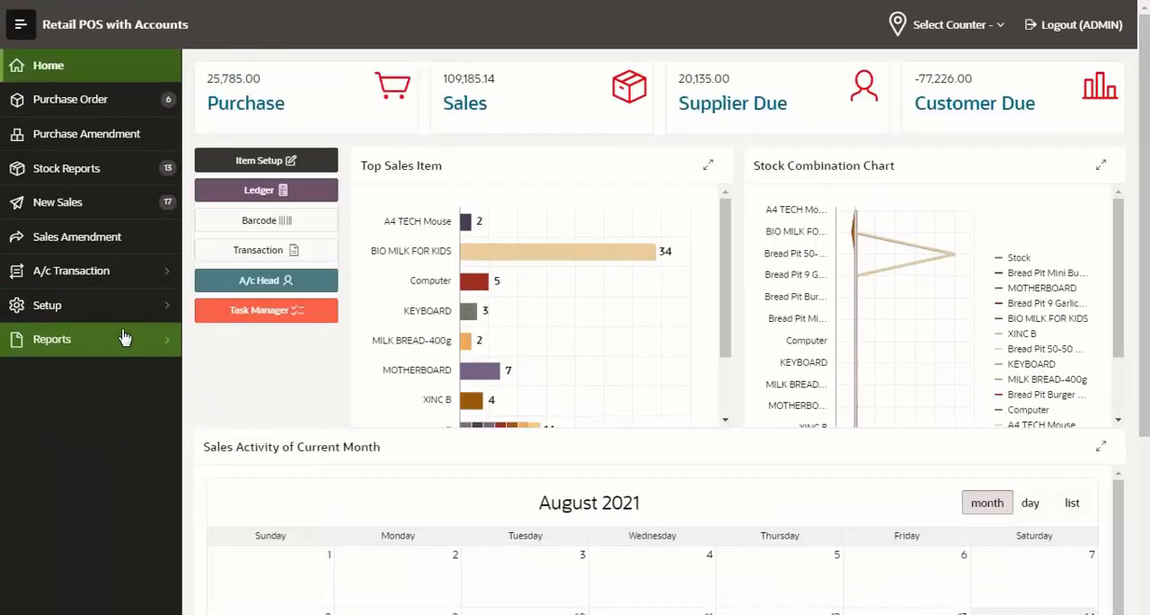
# Open the Account Group setup and expand the Assets, Equity and Liabilities, Expenses and Revenue groups to examine their subgroups
pyautogui.click(167, 308)
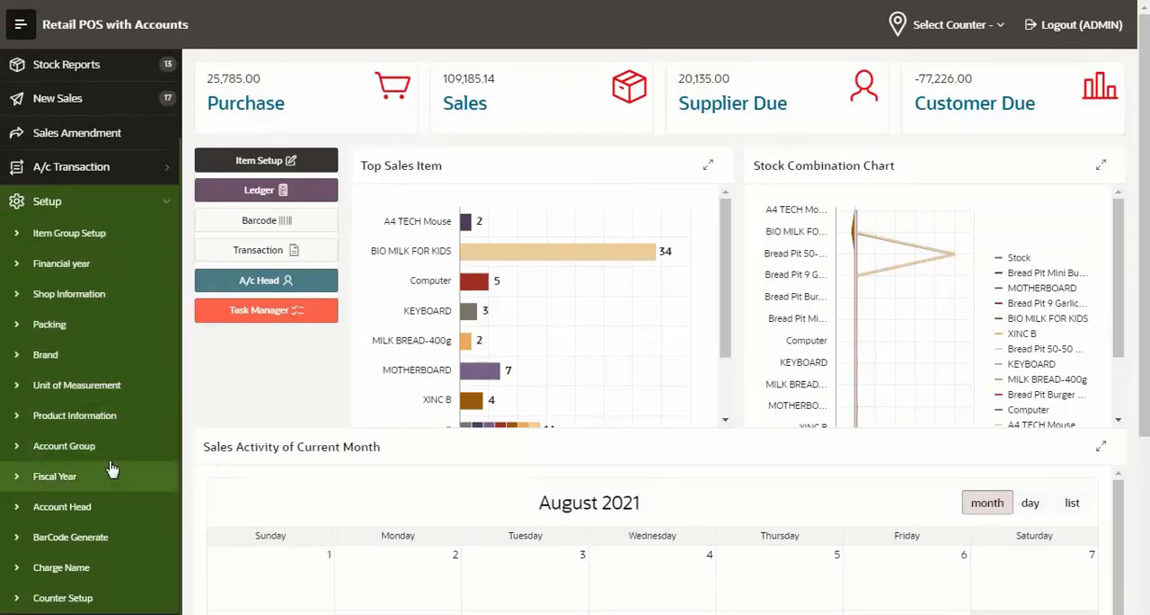
pyautogui.click(87, 445)
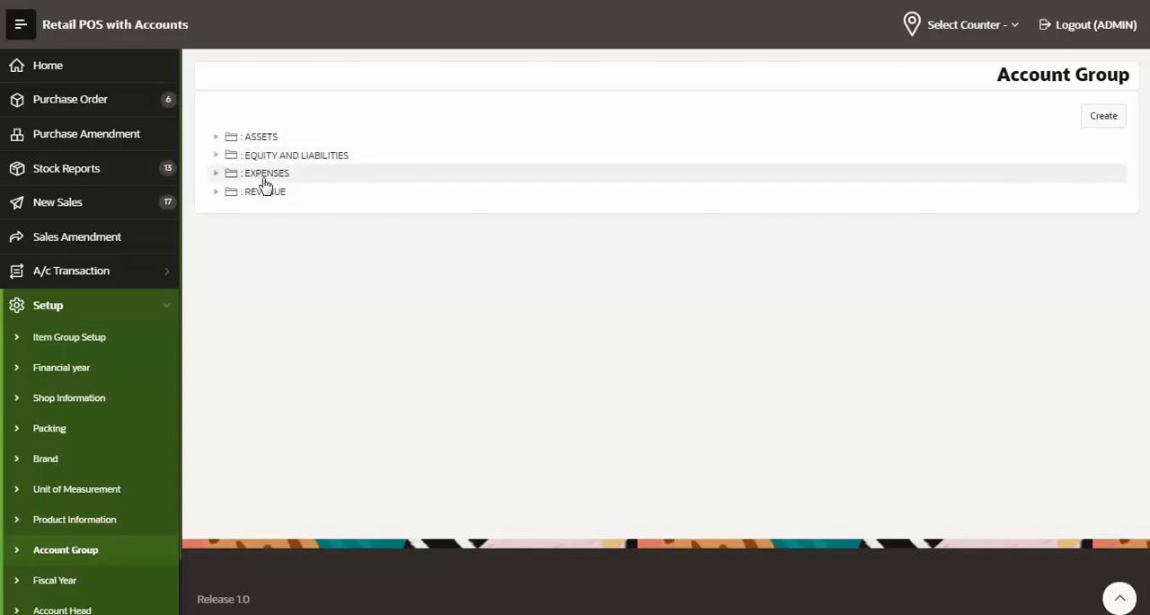
pyautogui.click(215, 138)
pyautogui.click(231, 156)
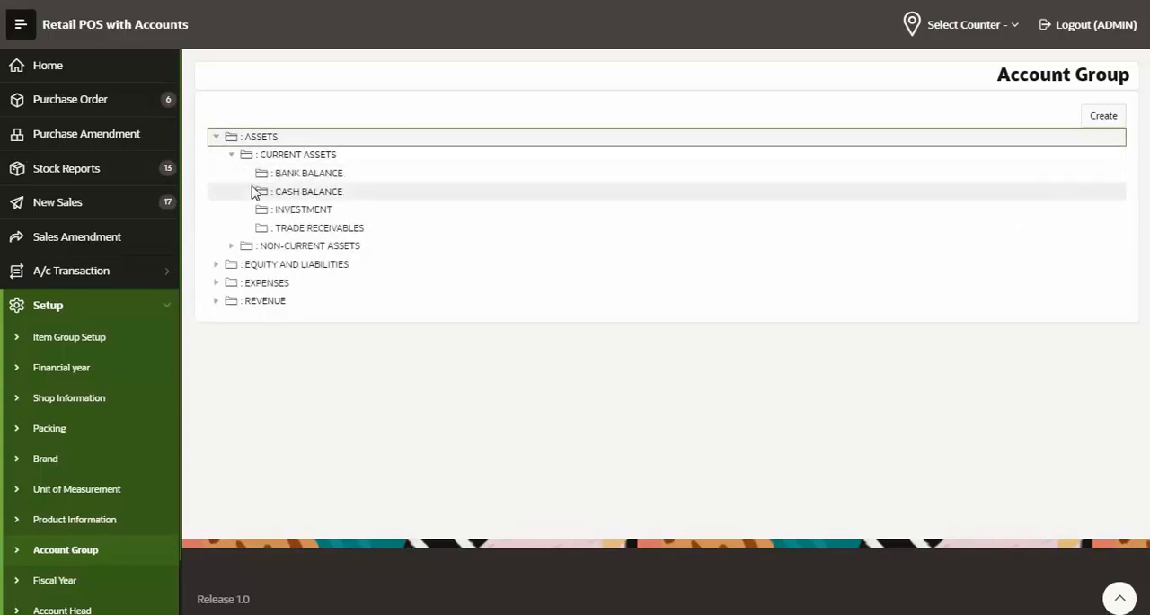
pyautogui.click(230, 248)
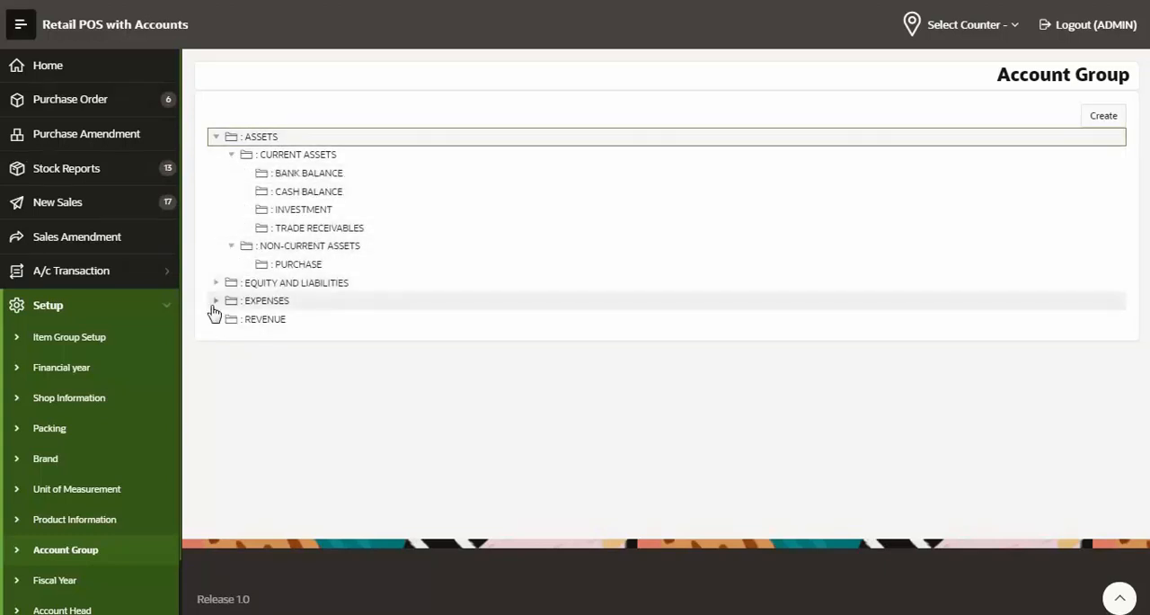
pyautogui.click(216, 302)
pyautogui.click(217, 337)
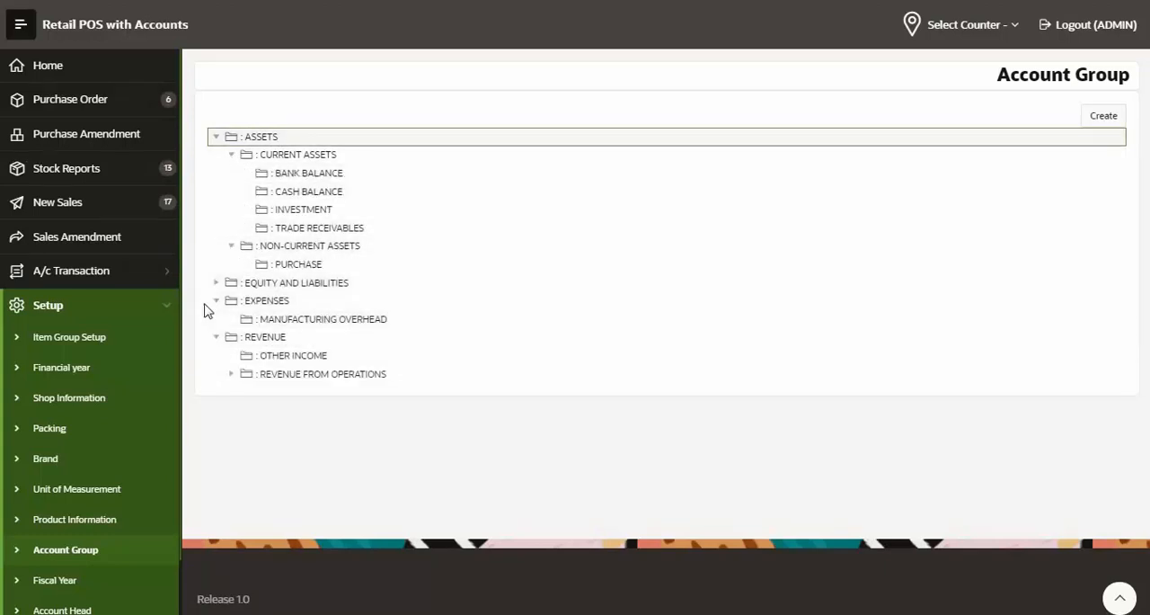
pyautogui.click(216, 283)
pyautogui.scroll(-1, 51, 506)
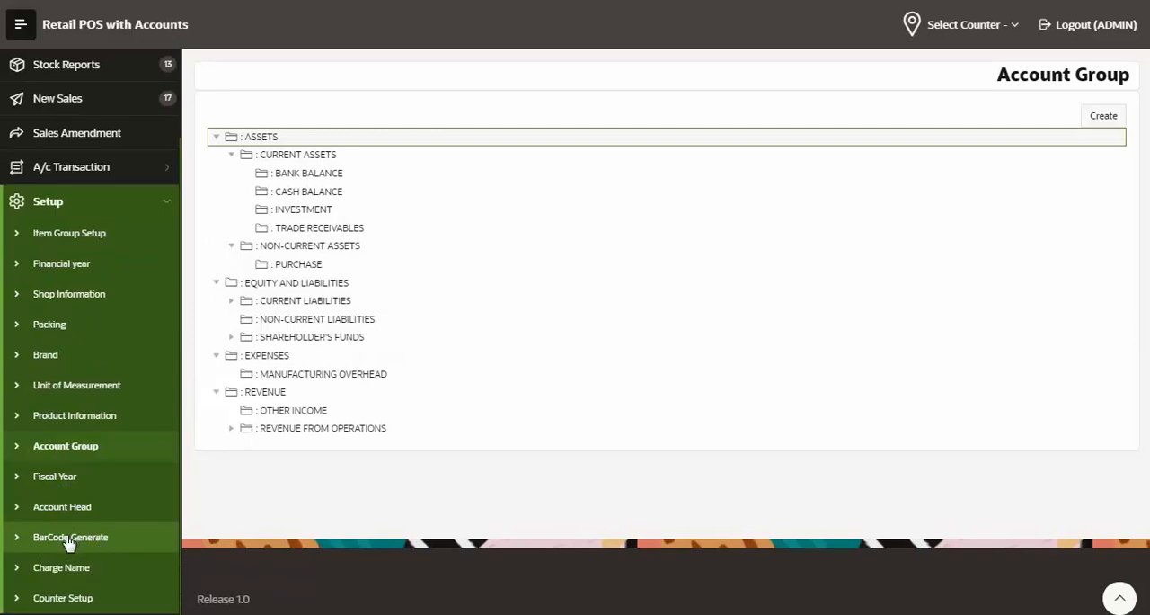
# Open the barcode generator and create barcodes for A4 TECH Mouse with a quantity of 10
pyautogui.click(70, 542)
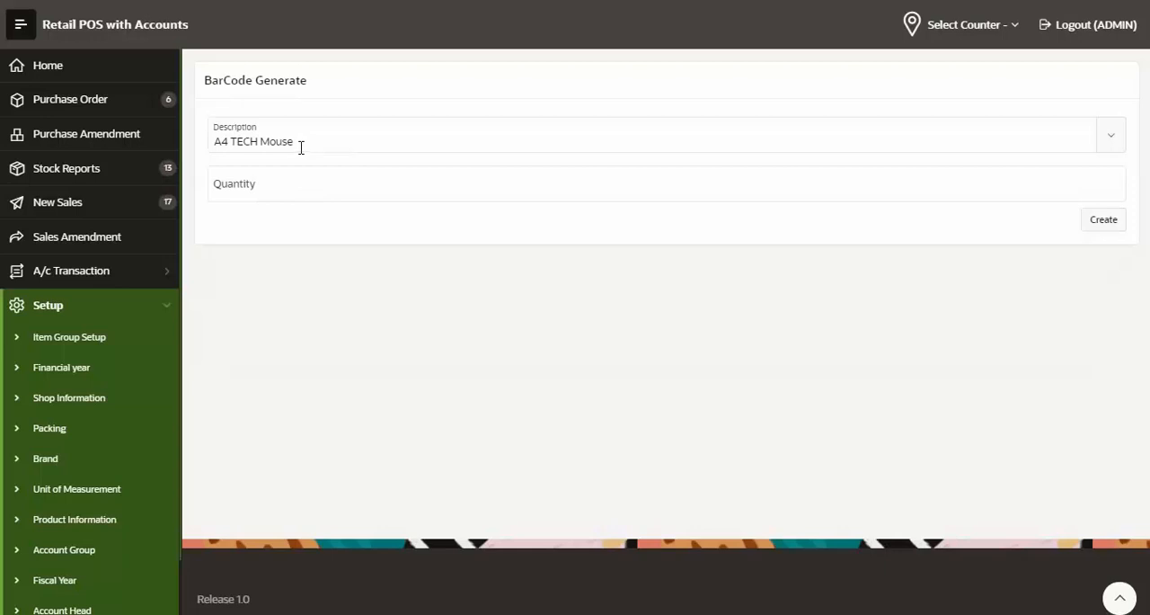
pyautogui.click(298, 136)
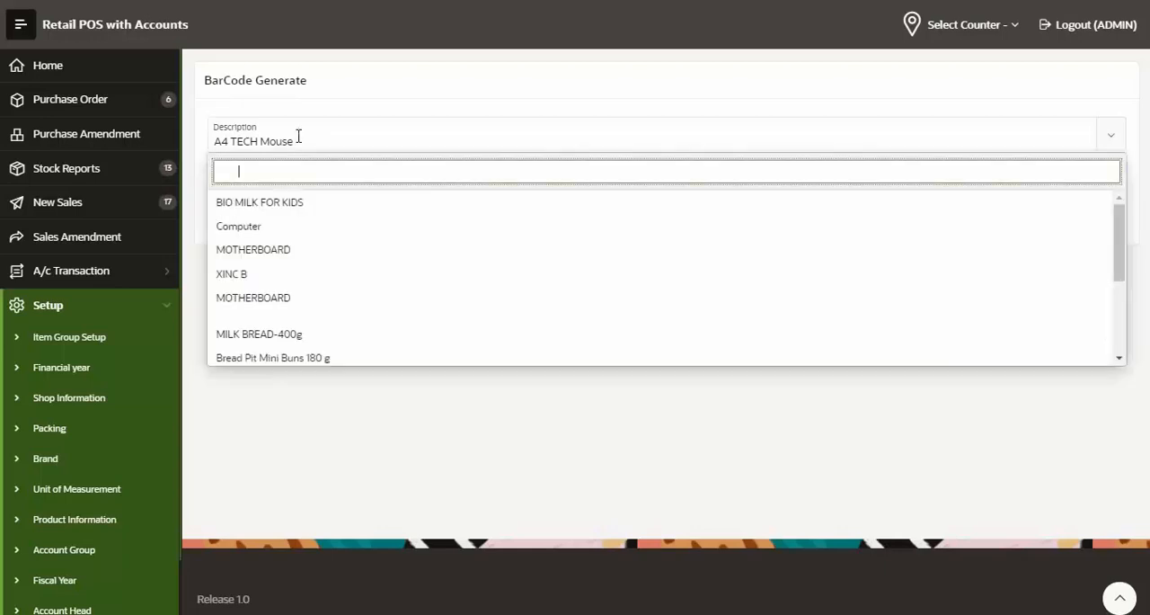
pyautogui.click(311, 185)
pyautogui.click(312, 186)
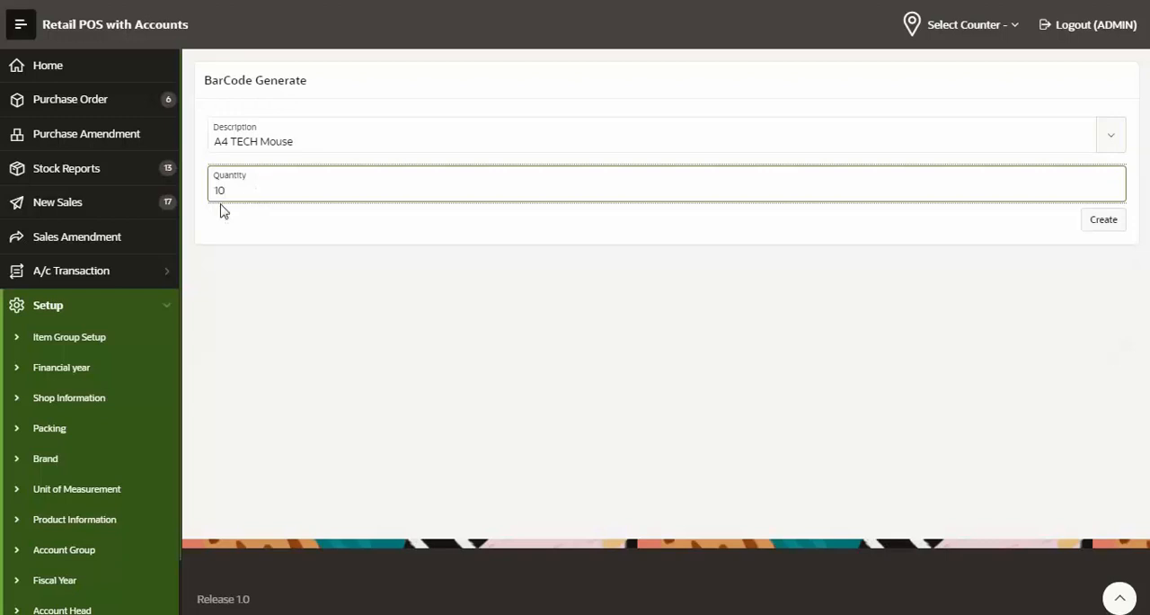
pyautogui.click(1096, 223)
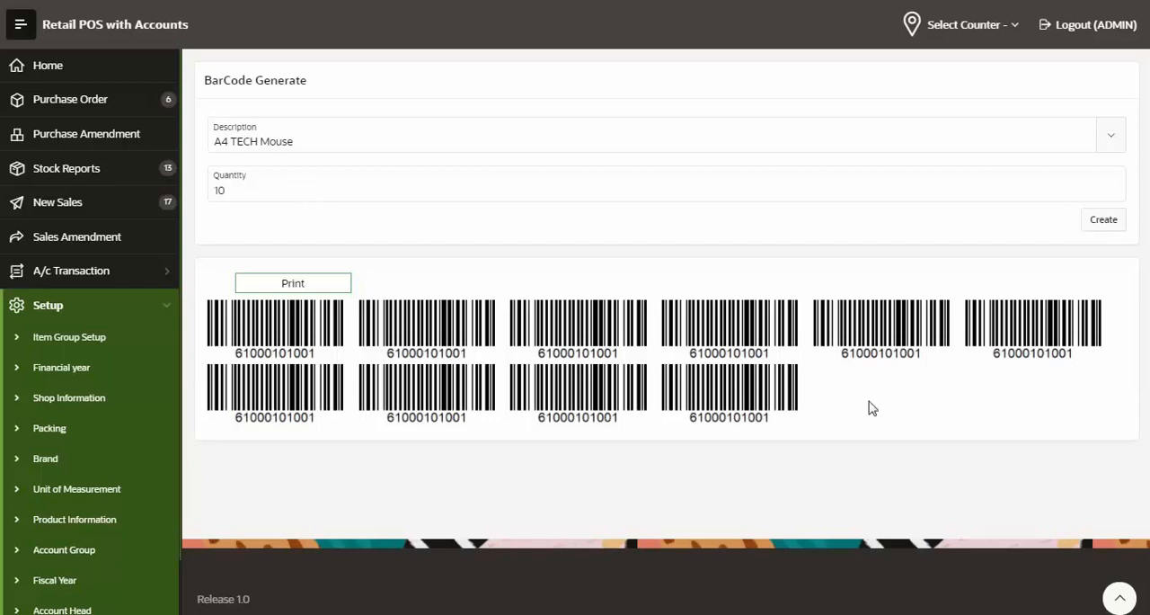
# Regenerate the A4 TECH Mouse barcodes with a quantity of 100, look through them and preview the printout without printing
pyautogui.doubleClick(376, 189)
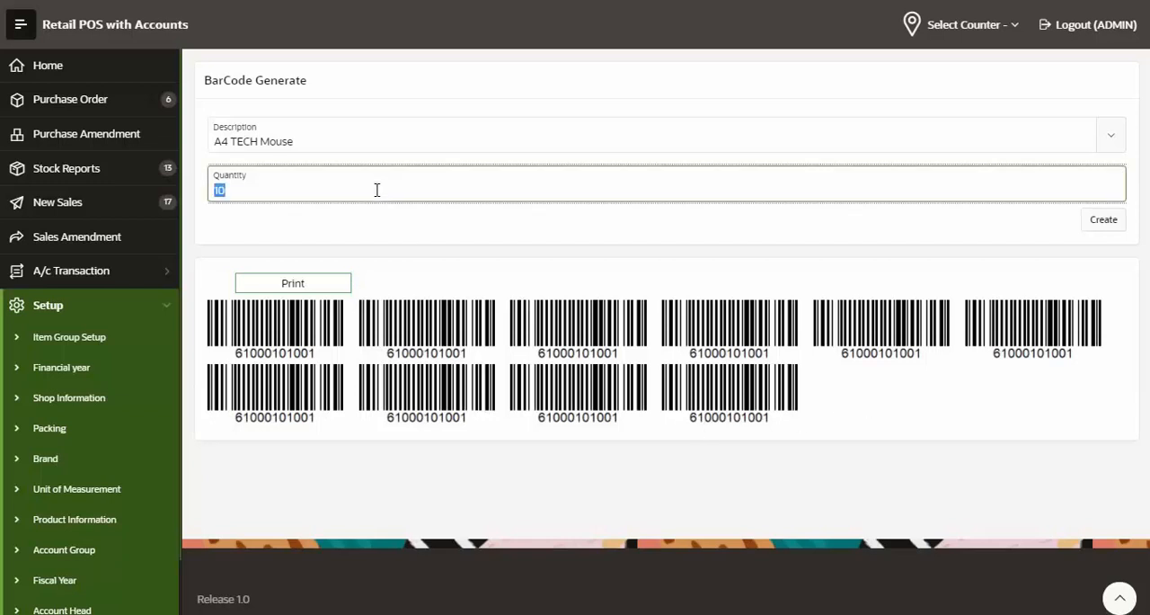
pyautogui.write('1')
pyautogui.click(1098, 220)
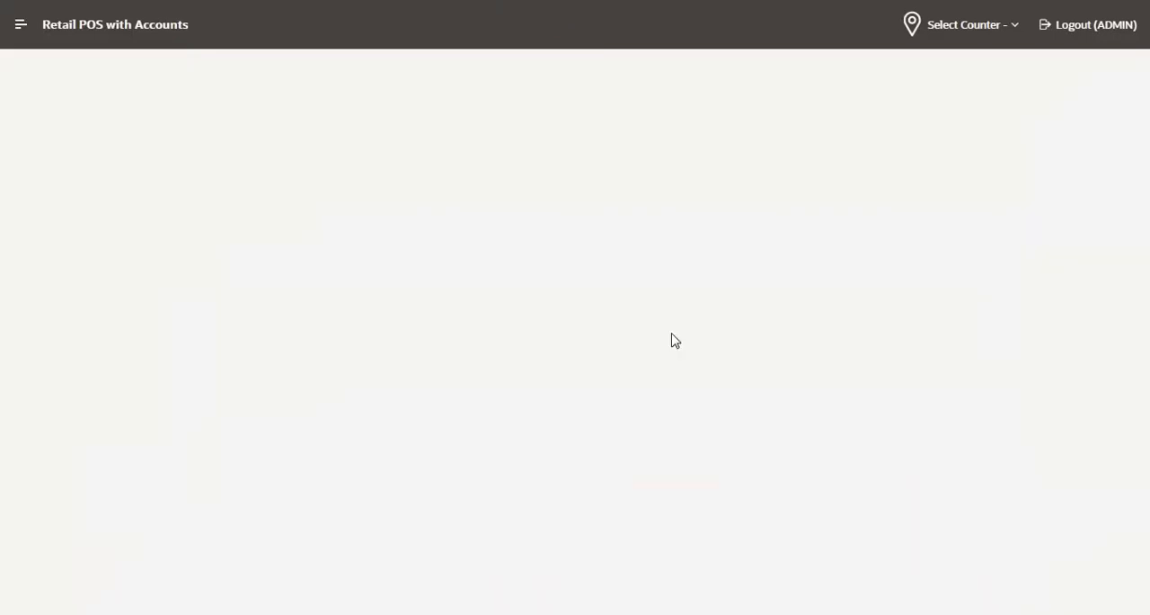
pyautogui.click(1144, 310)
pyautogui.moveTo(1144, 310); pyautogui.dragTo(1124, 96)
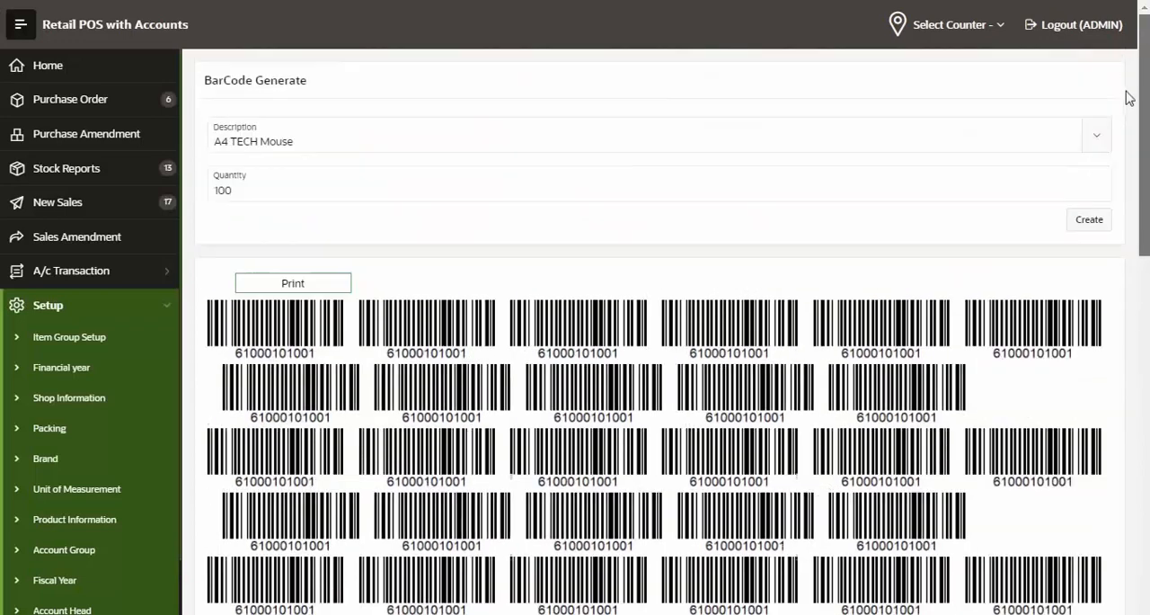
pyautogui.click(315, 284)
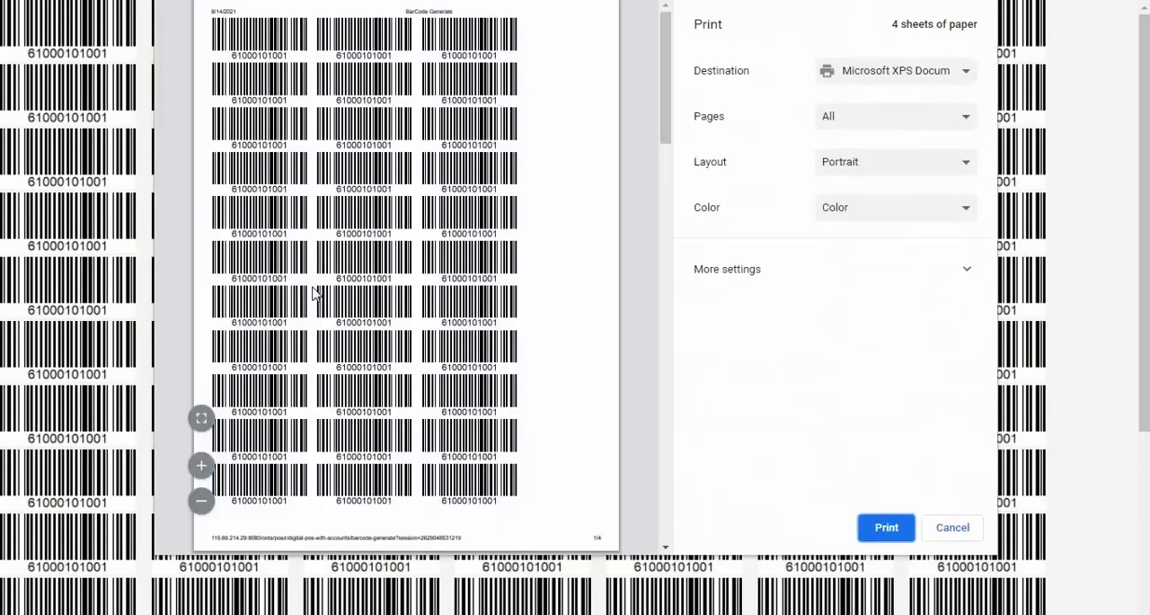
pyautogui.press('Escape')
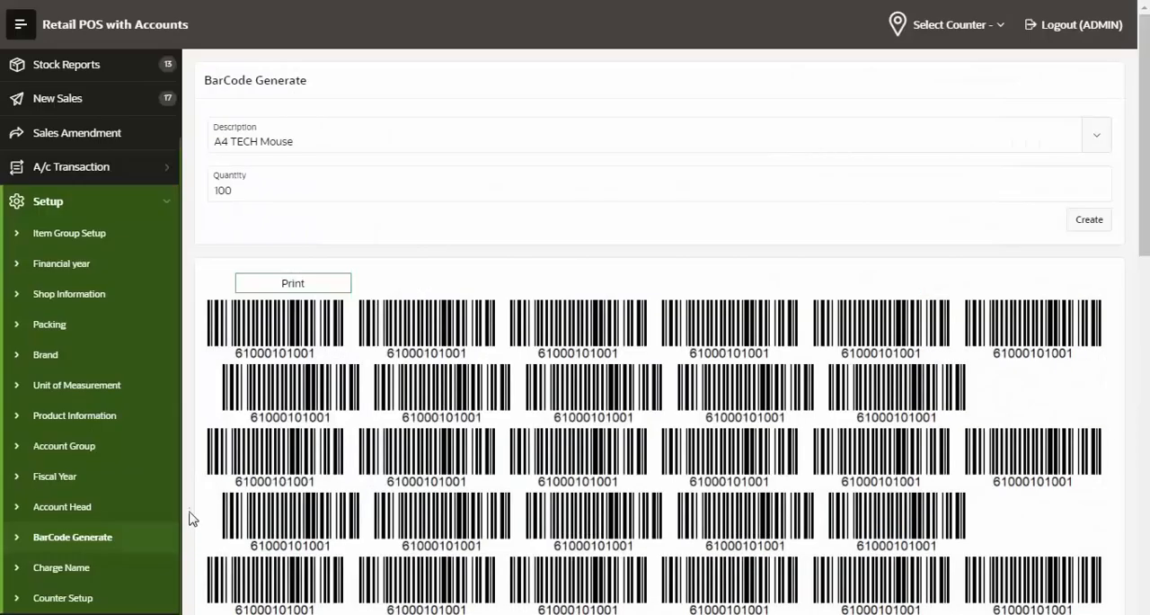
# Open the Counter Setup to examine the shop's counters, and check which counters are available for selection
pyautogui.click(61, 600)
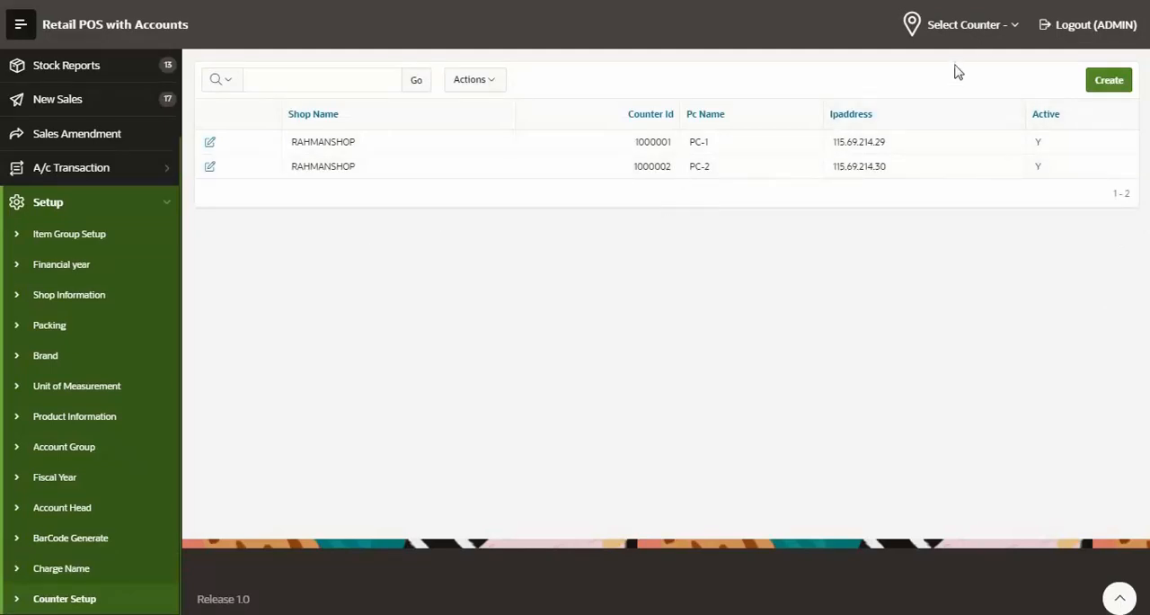
pyautogui.click(1004, 34)
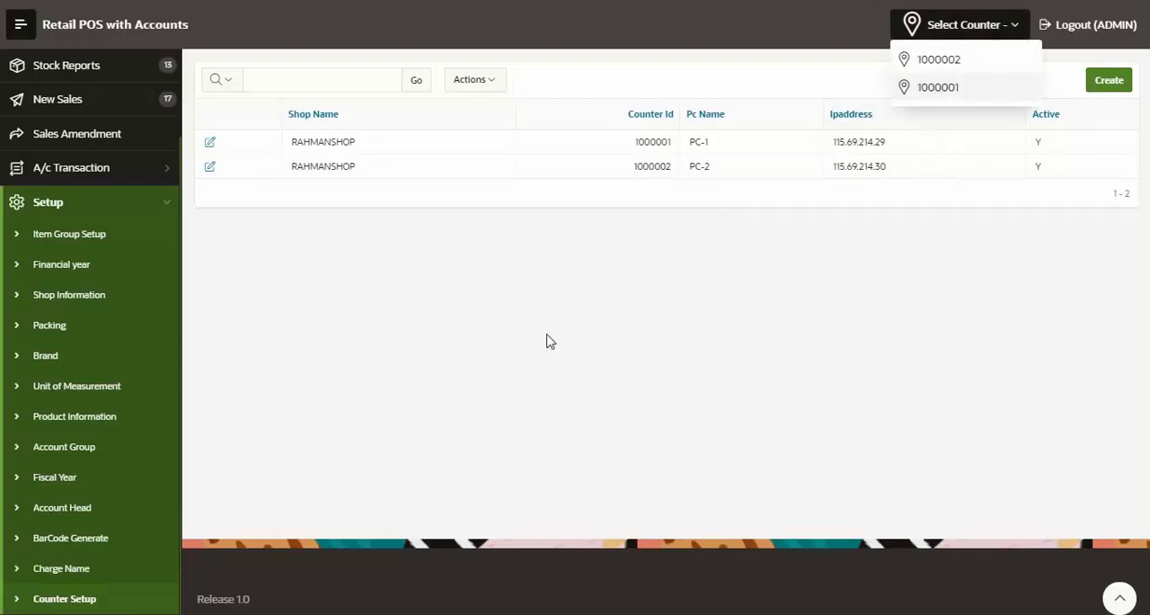
pyautogui.press('Escape')
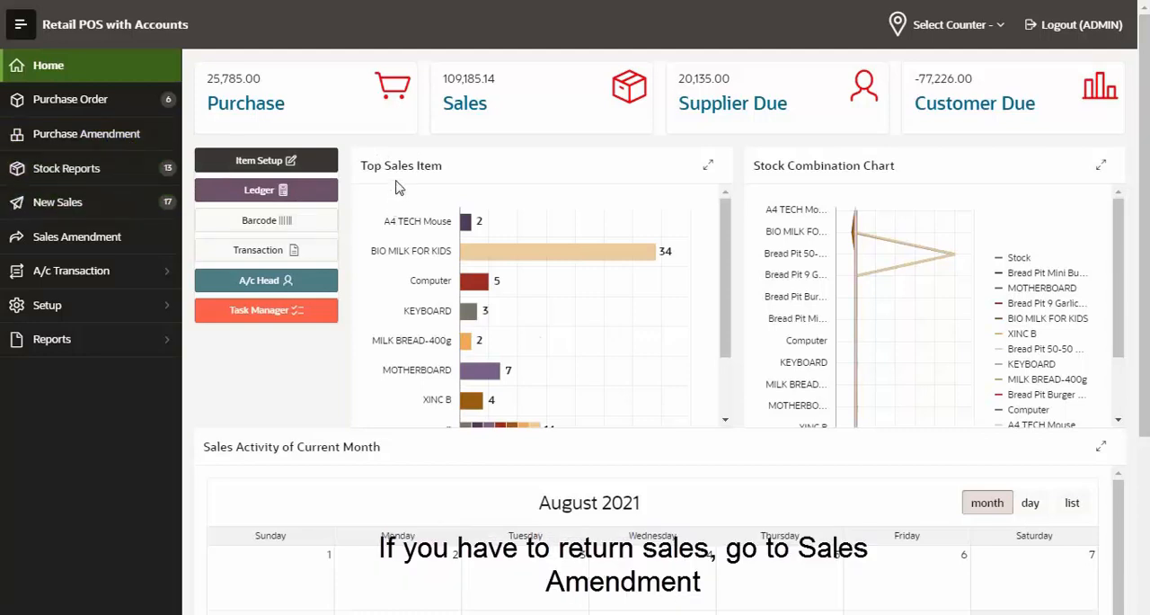
# Start a Sales Amendment, select the customer and track their orders to tag the cash sale with the amount 1480
pyautogui.click(50, 250)
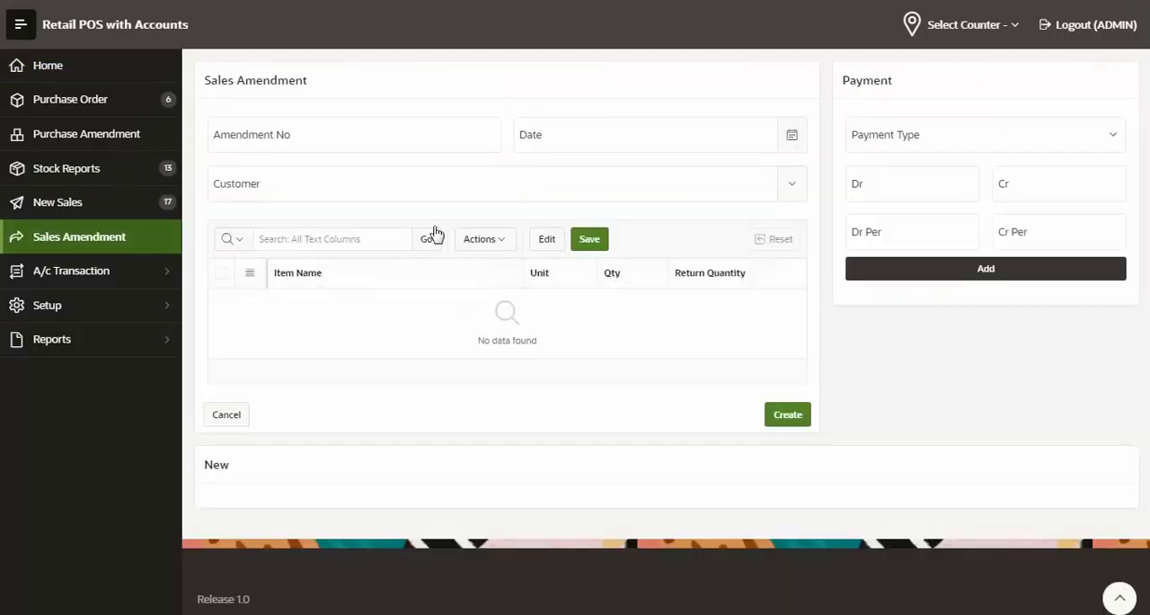
pyautogui.click(299, 192)
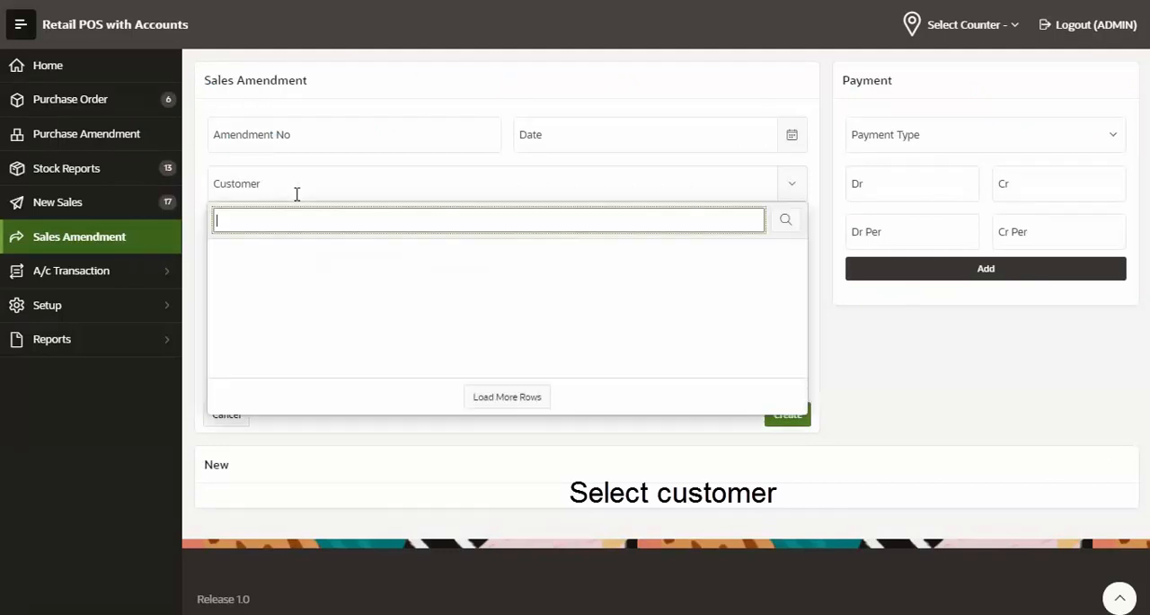
pyautogui.click(362, 255)
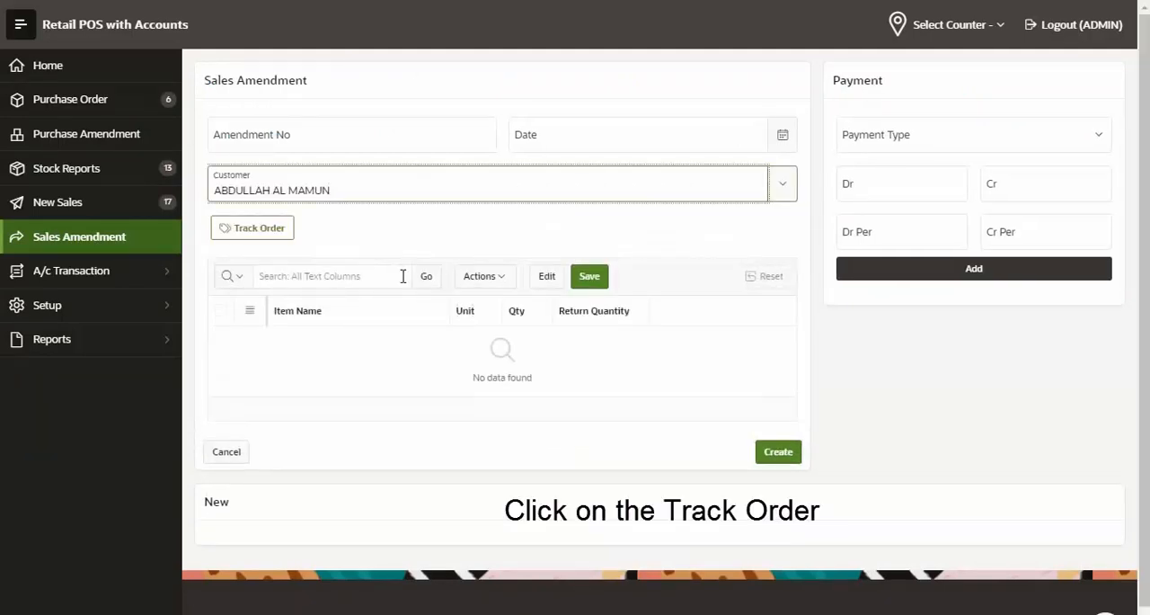
pyautogui.click(285, 238)
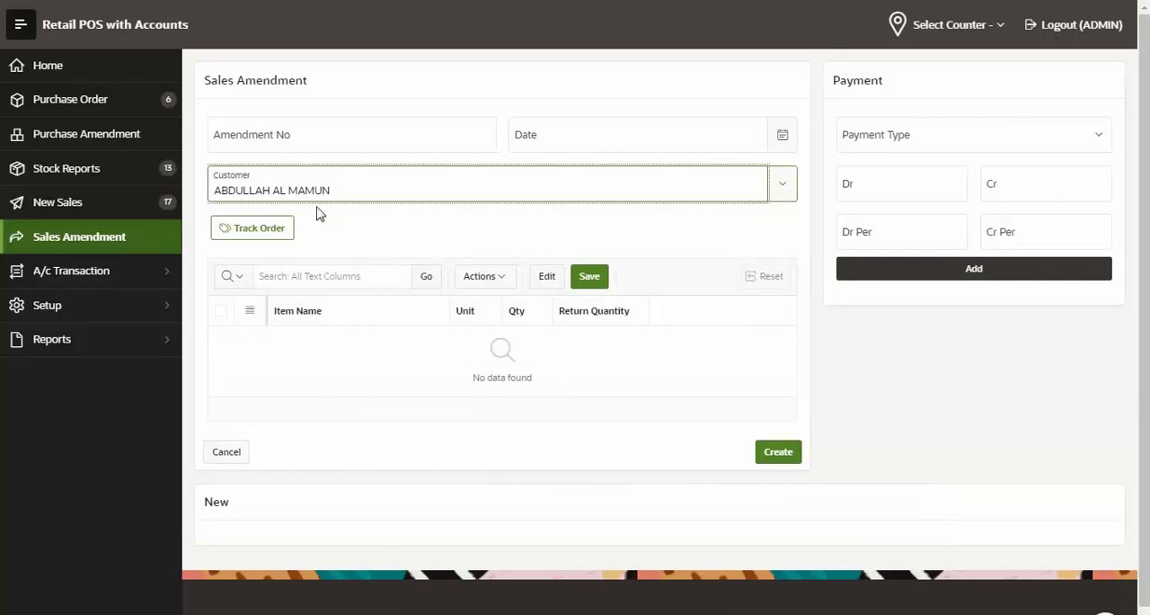
pyautogui.click(272, 229)
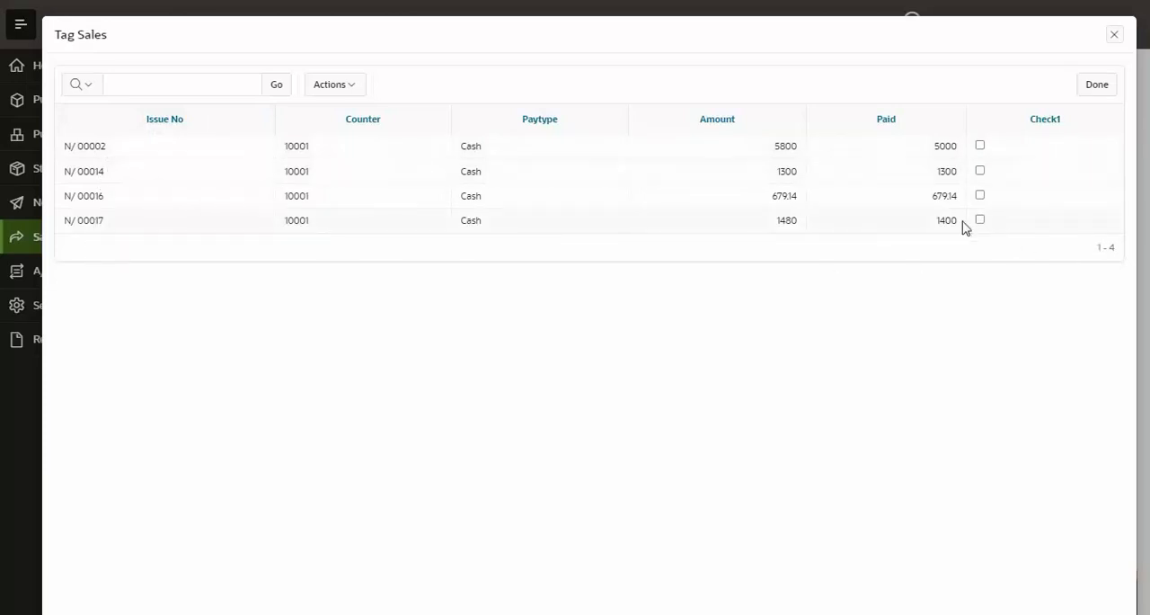
pyautogui.click(1093, 94)
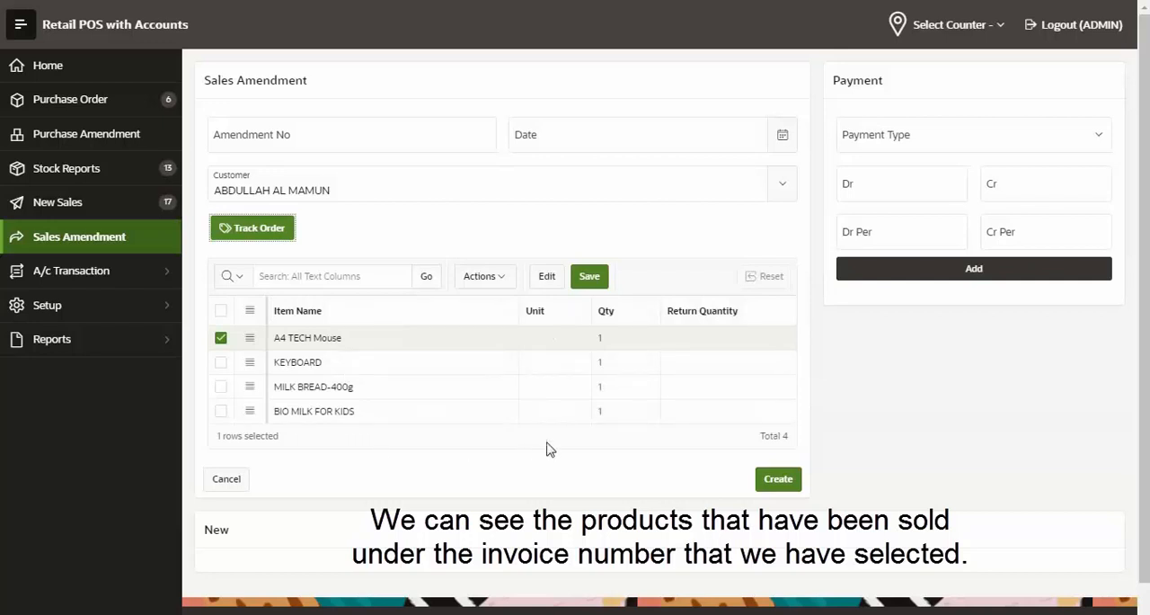
# Set the return quantity of A4 TECH Mouse to 1, save the row and check the total amount to refund
pyautogui.click(726, 345)
pyautogui.click(725, 340)
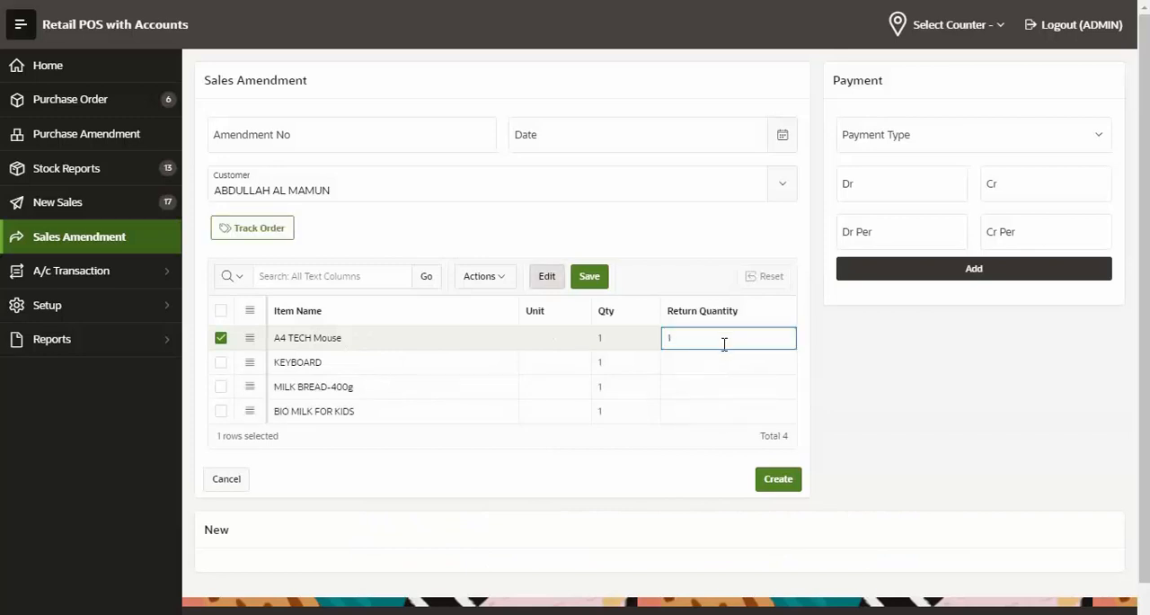
pyautogui.write('1')
pyautogui.click(603, 284)
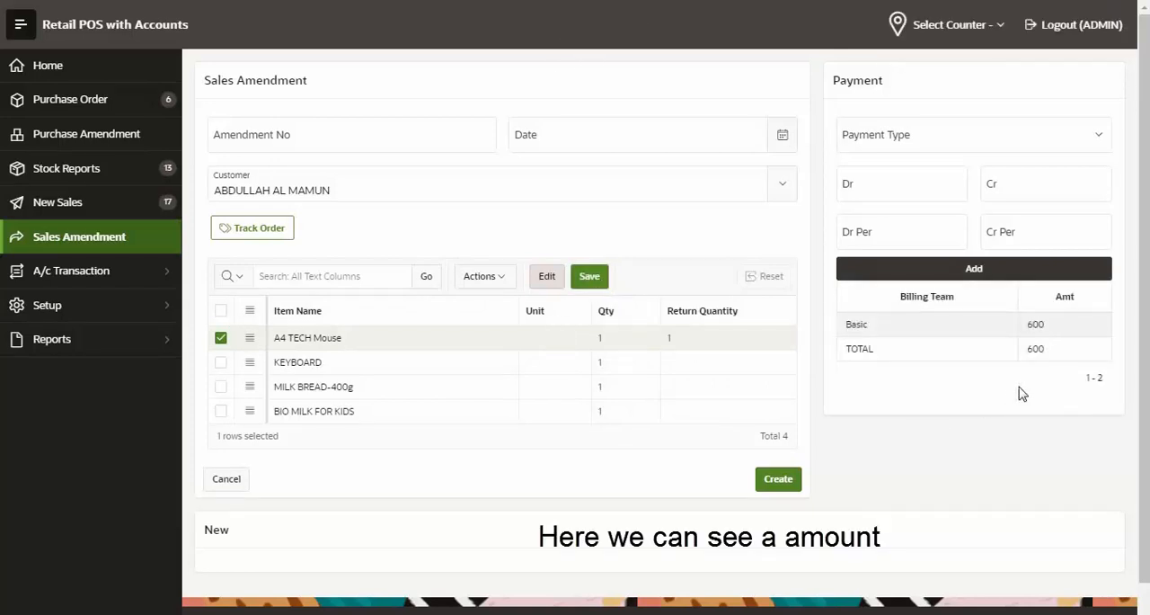
pyautogui.moveTo(1053, 356); pyautogui.dragTo(1025, 359)
pyautogui.click(997, 390)
pyautogui.doubleClick(1036, 353)
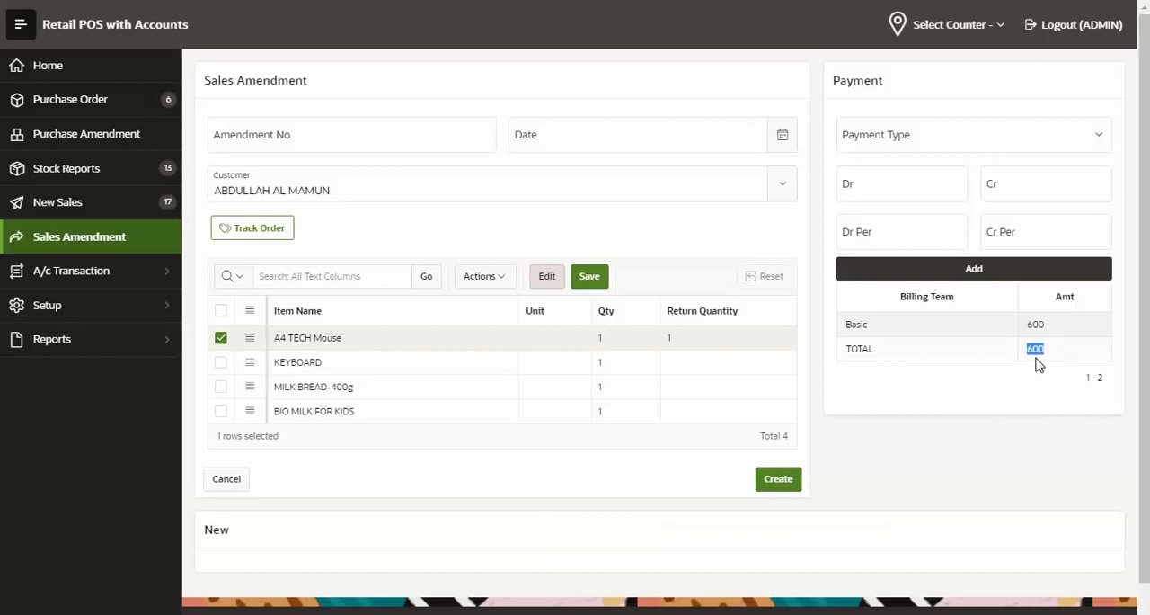
pyautogui.click(993, 390)
# Choose Loading Cost as the payment type of the sales amendment
pyautogui.click(945, 137)
pyautogui.click(950, 165)
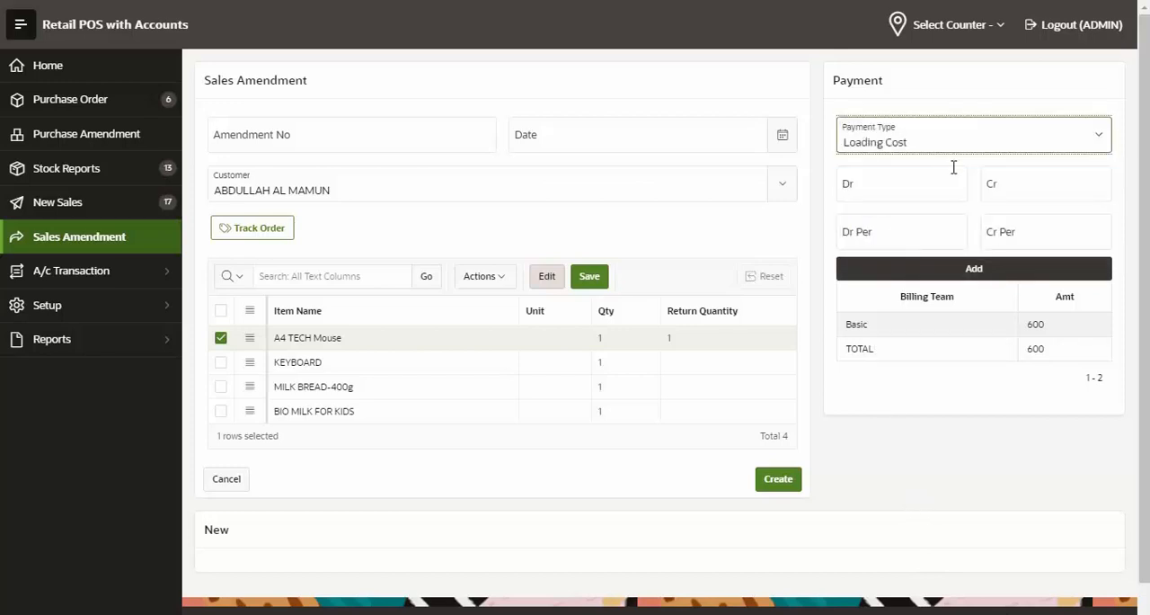